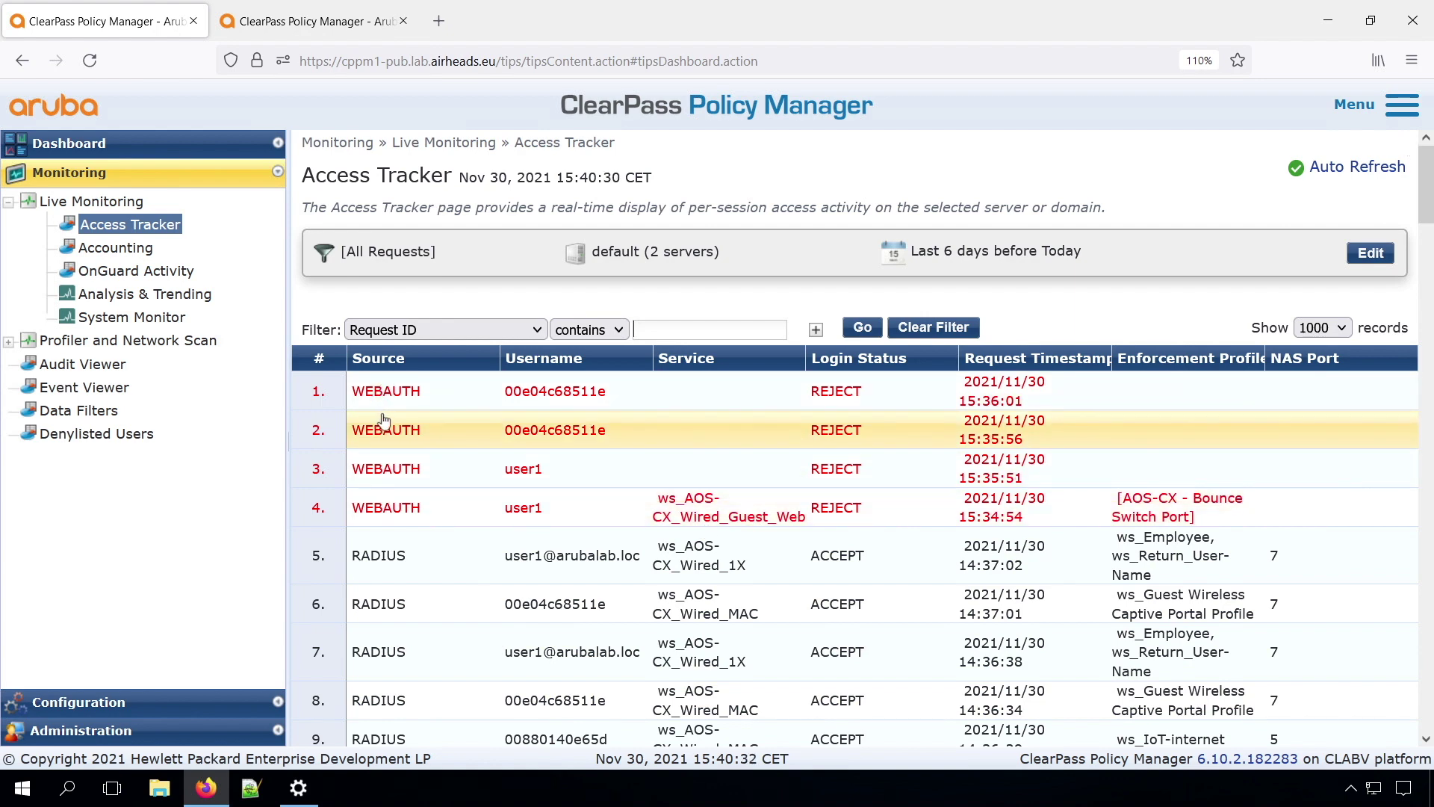
Add a new Web-based Health Check Only service named ws_OnGuard_Posture_Webauth
click(78, 702)
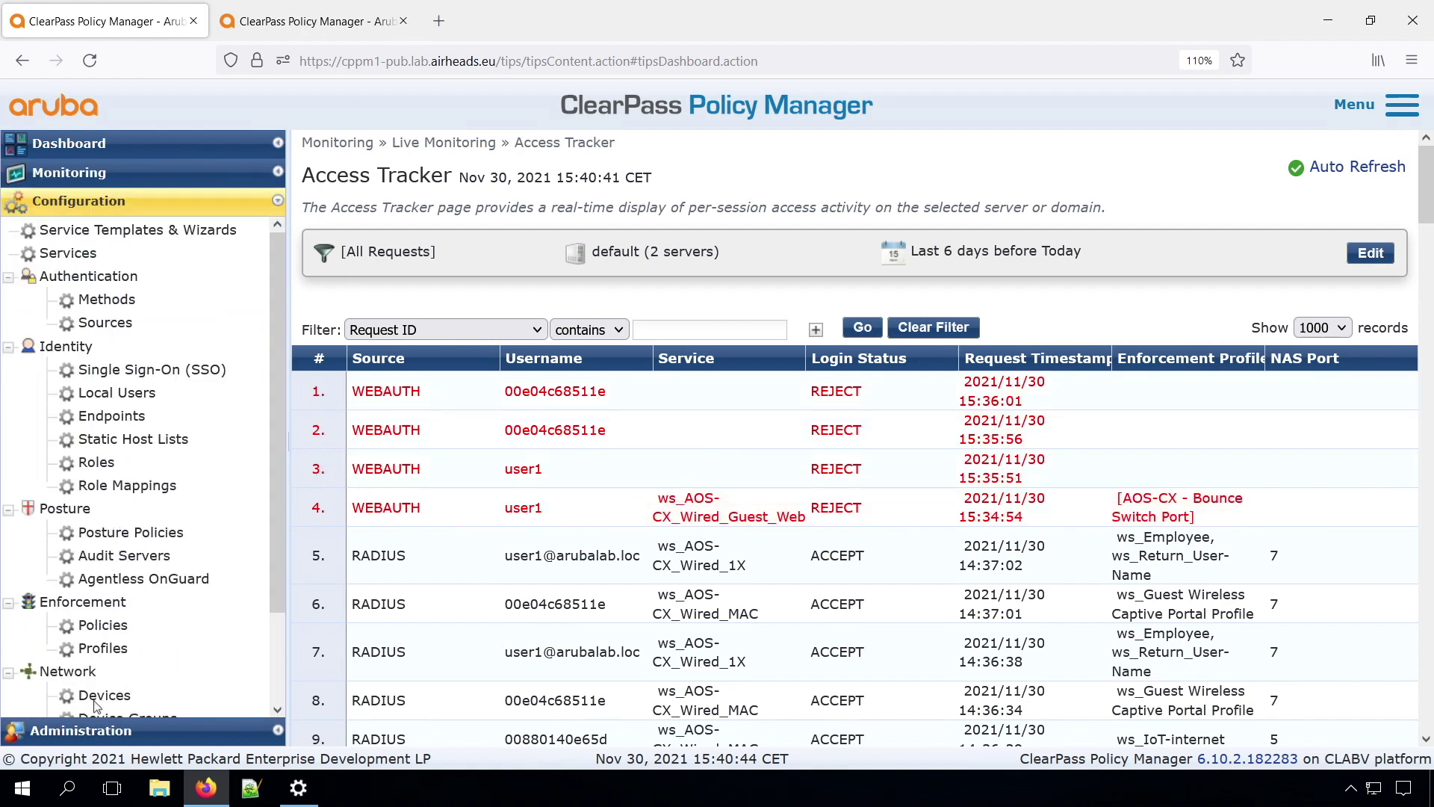
click(73, 254)
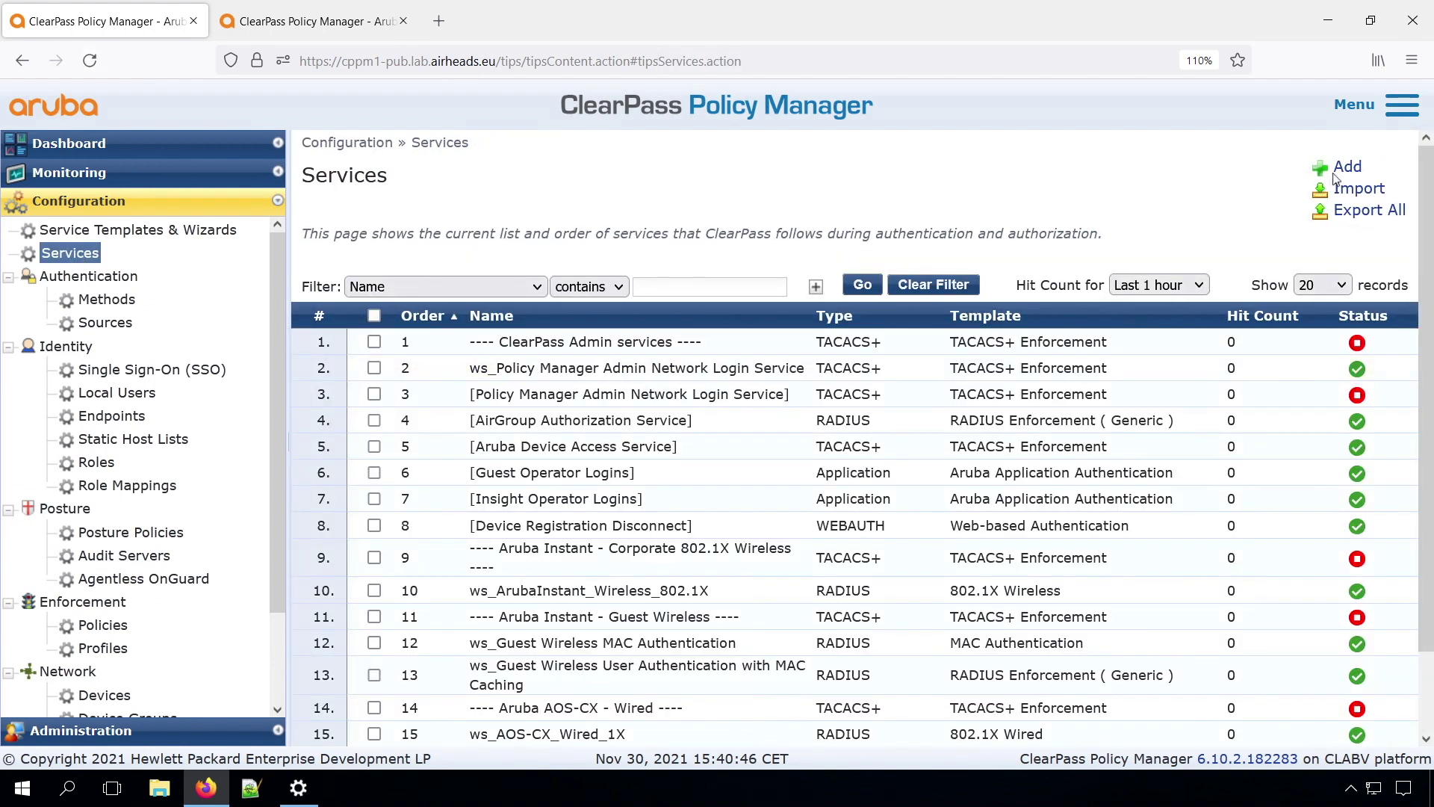
click(1347, 169)
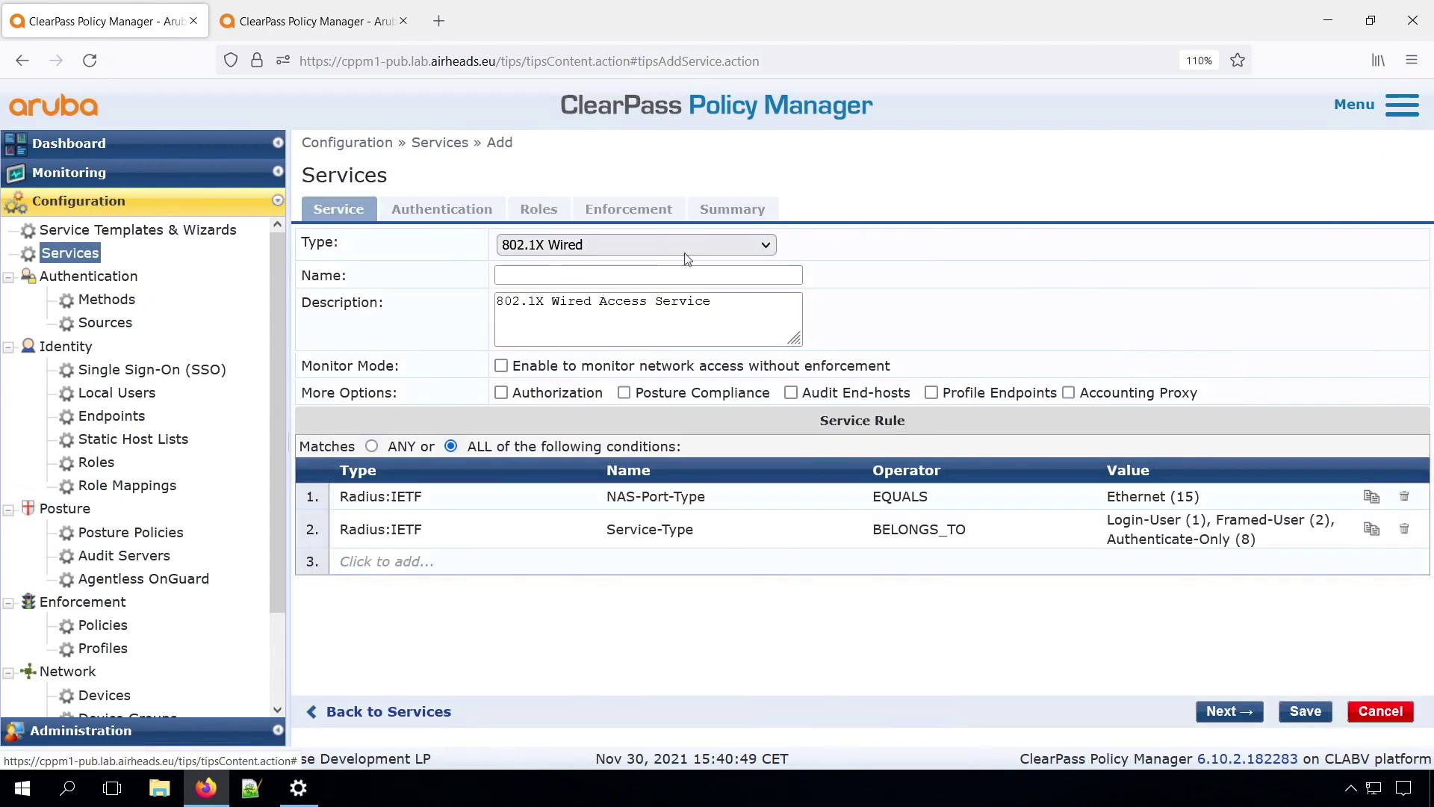
click(669, 248)
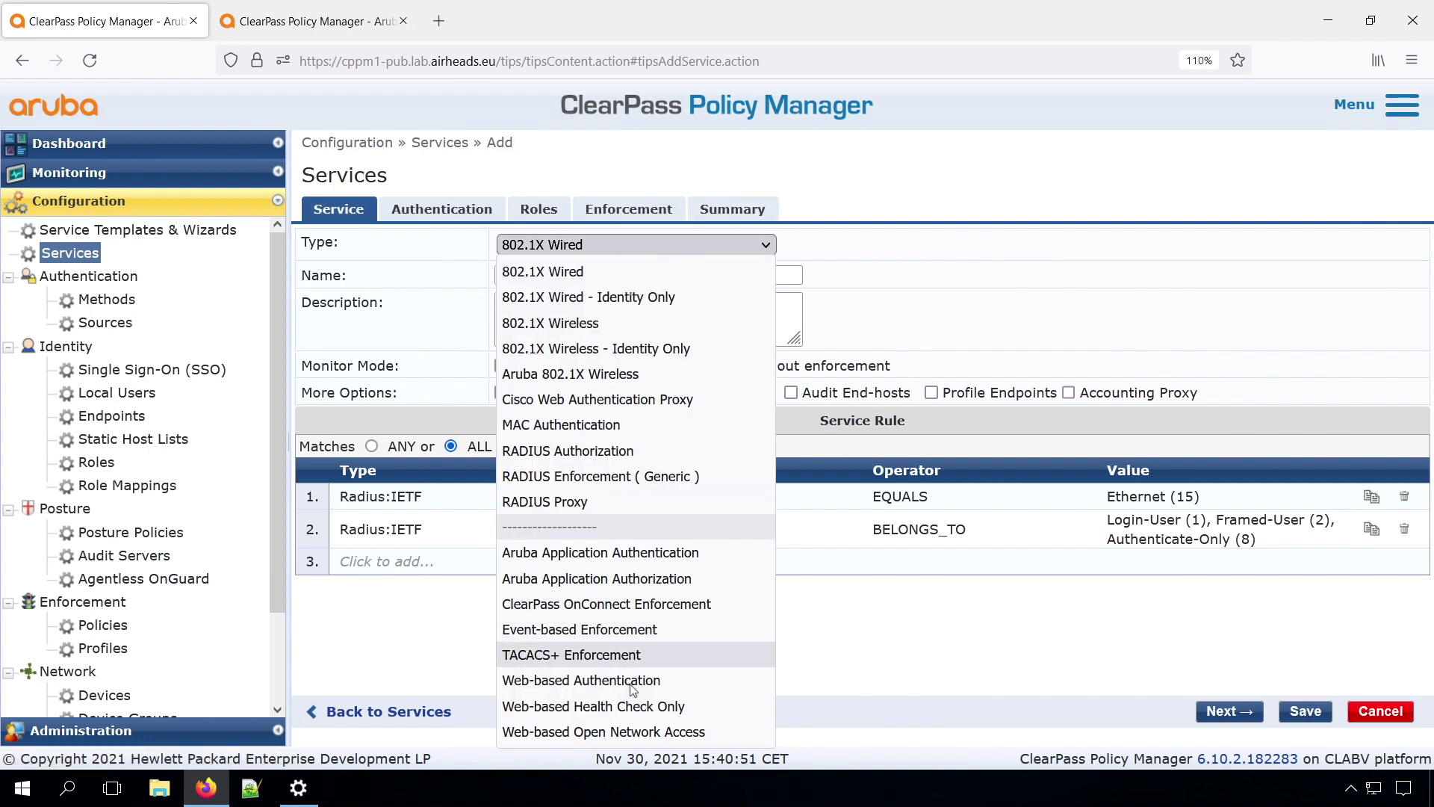
click(653, 710)
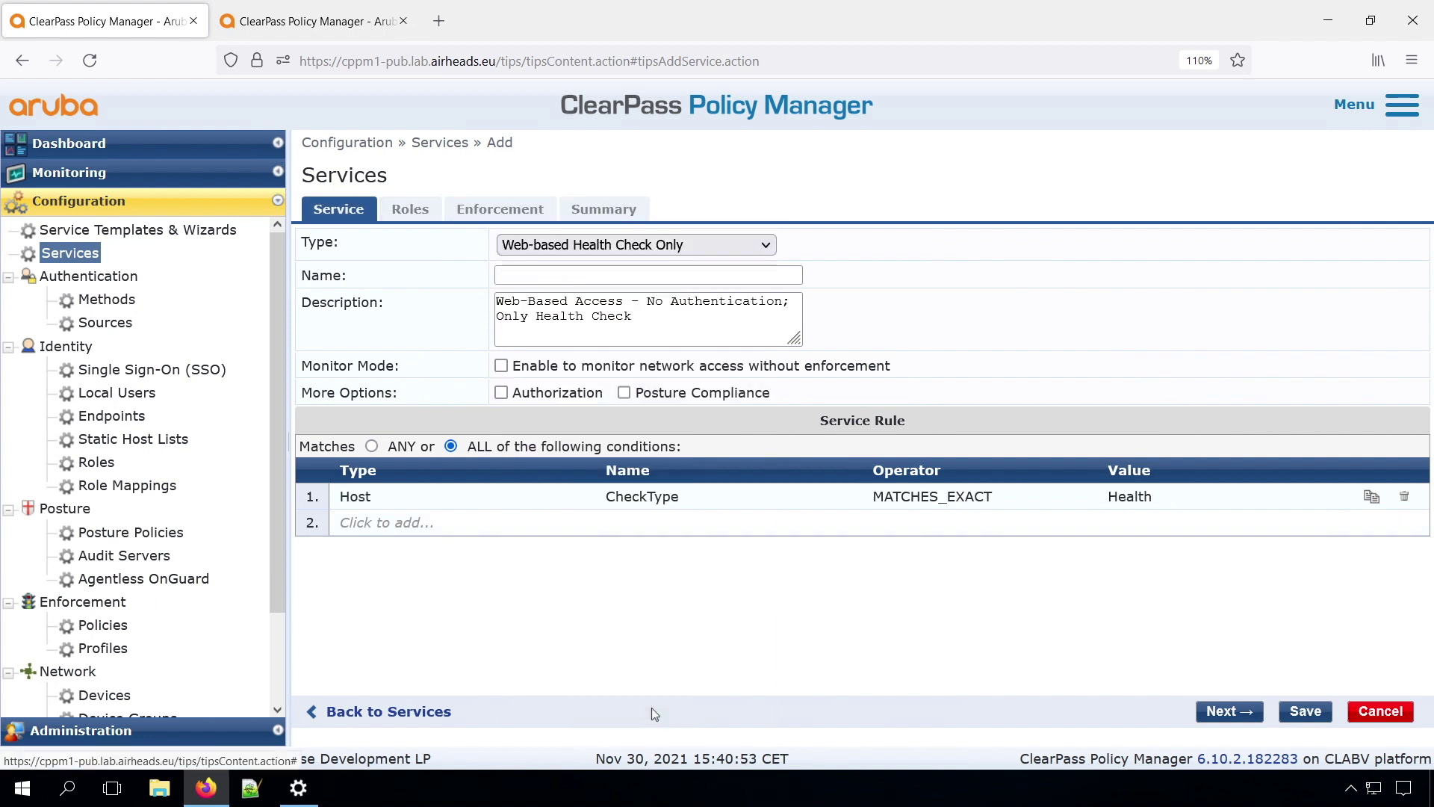
click(525, 275)
text(ws_OnGuard_Posture_Webauth)
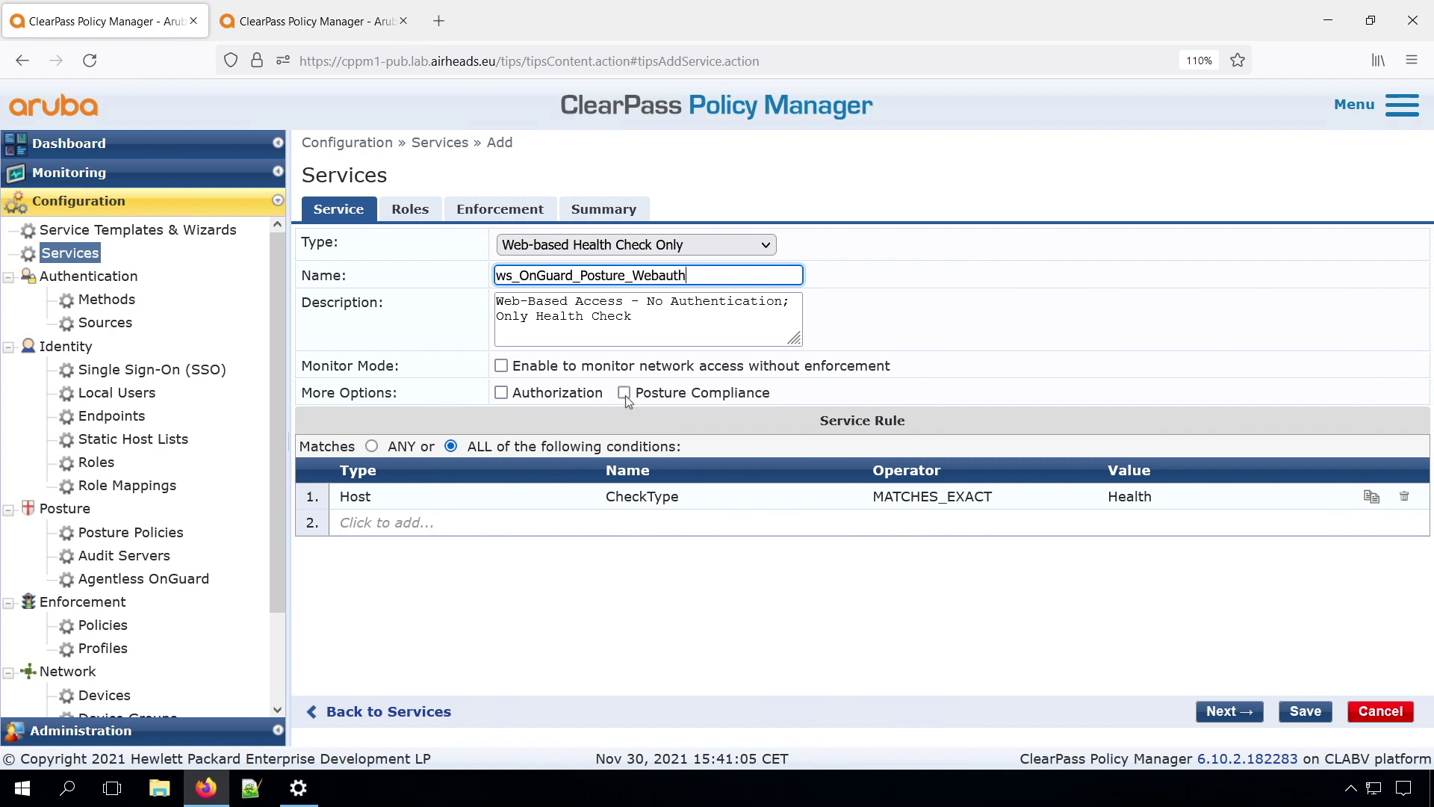
Advance to the service's Enforcement settings and review the existing enforcement policies
click(1222, 712)
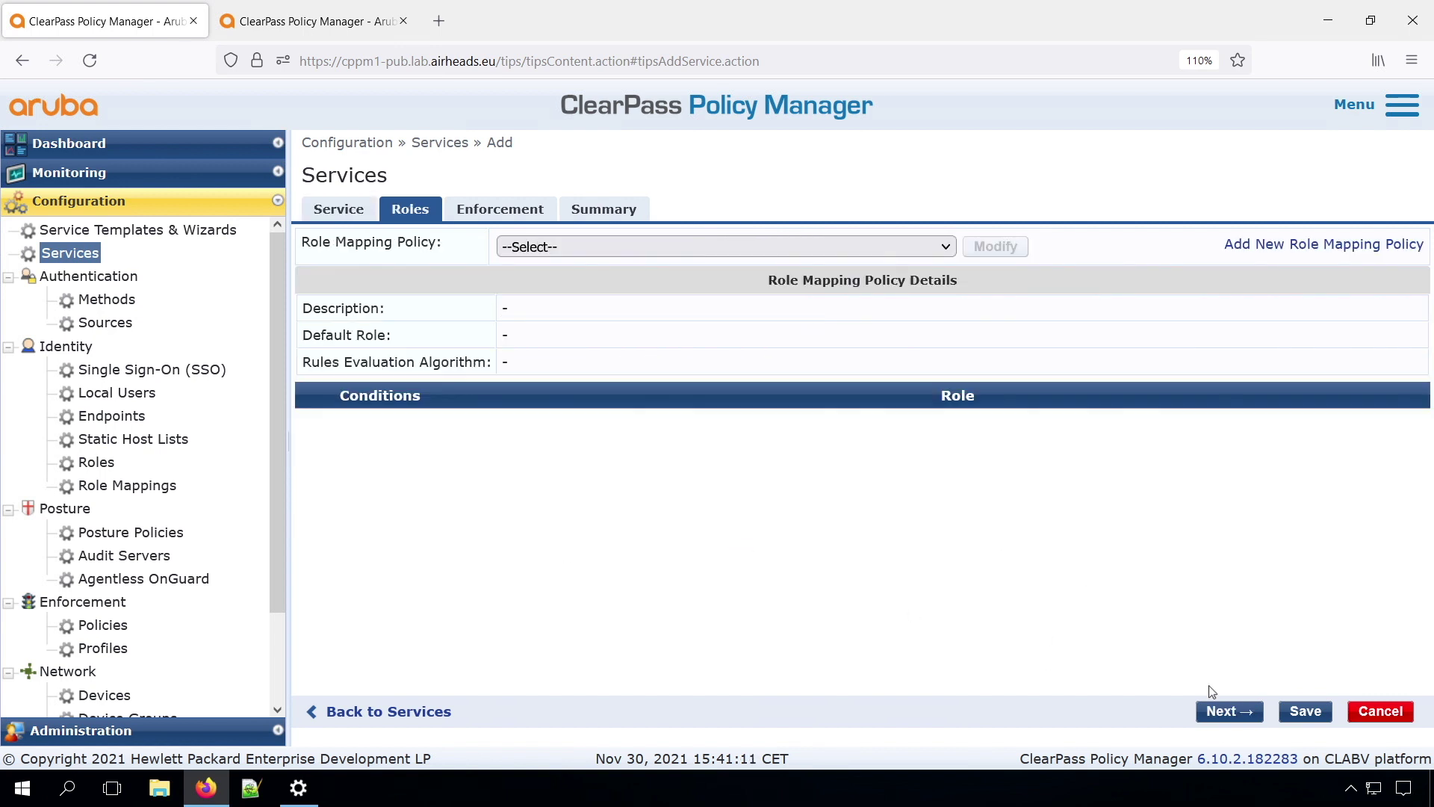
click(1219, 711)
click(728, 275)
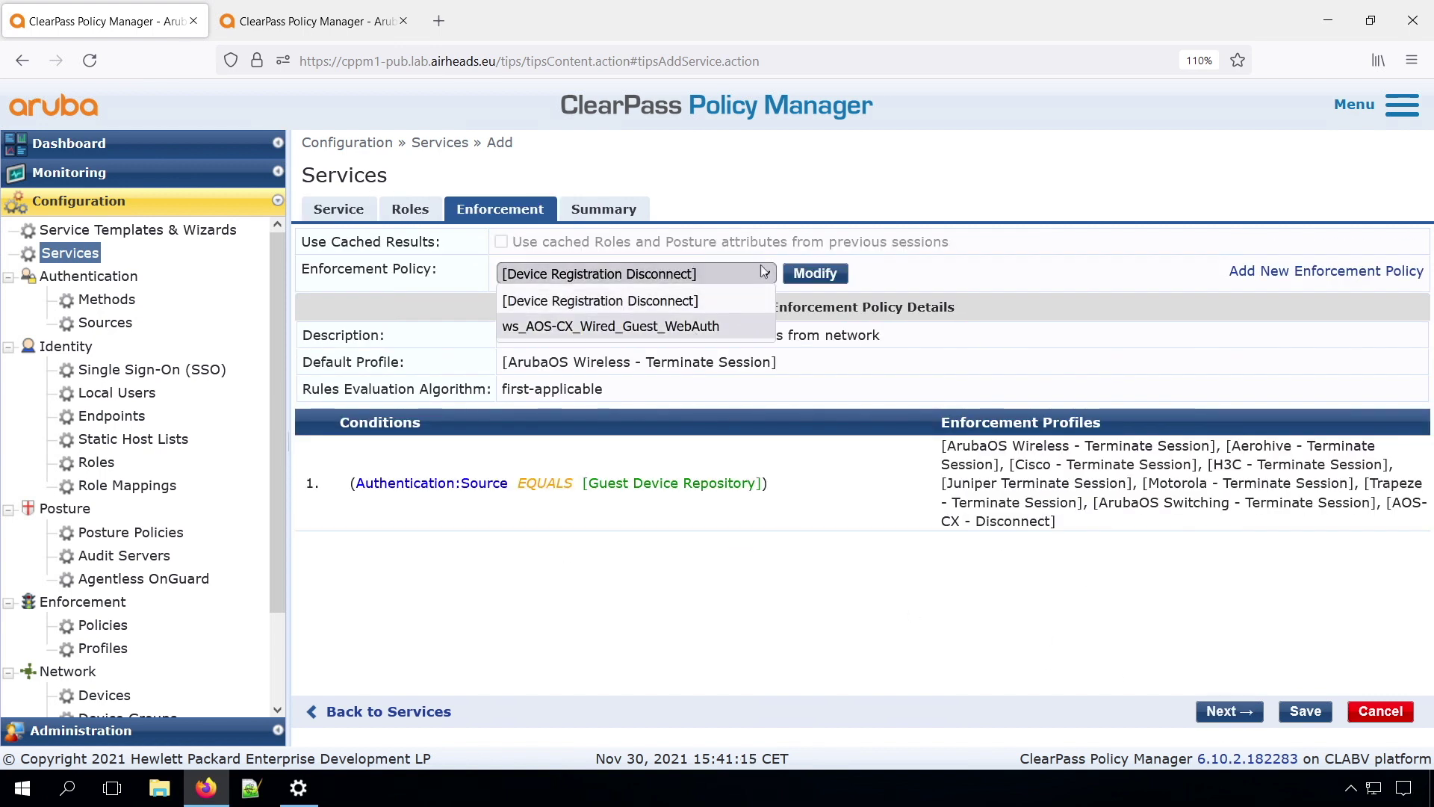
click(760, 269)
Create enforcement policy ws_Disconnect_Client, described 'Disconnect Client for OnGuard Posture', defaulting to AOS-CX - Disconnect
click(1261, 281)
click(598, 240)
text(ws)
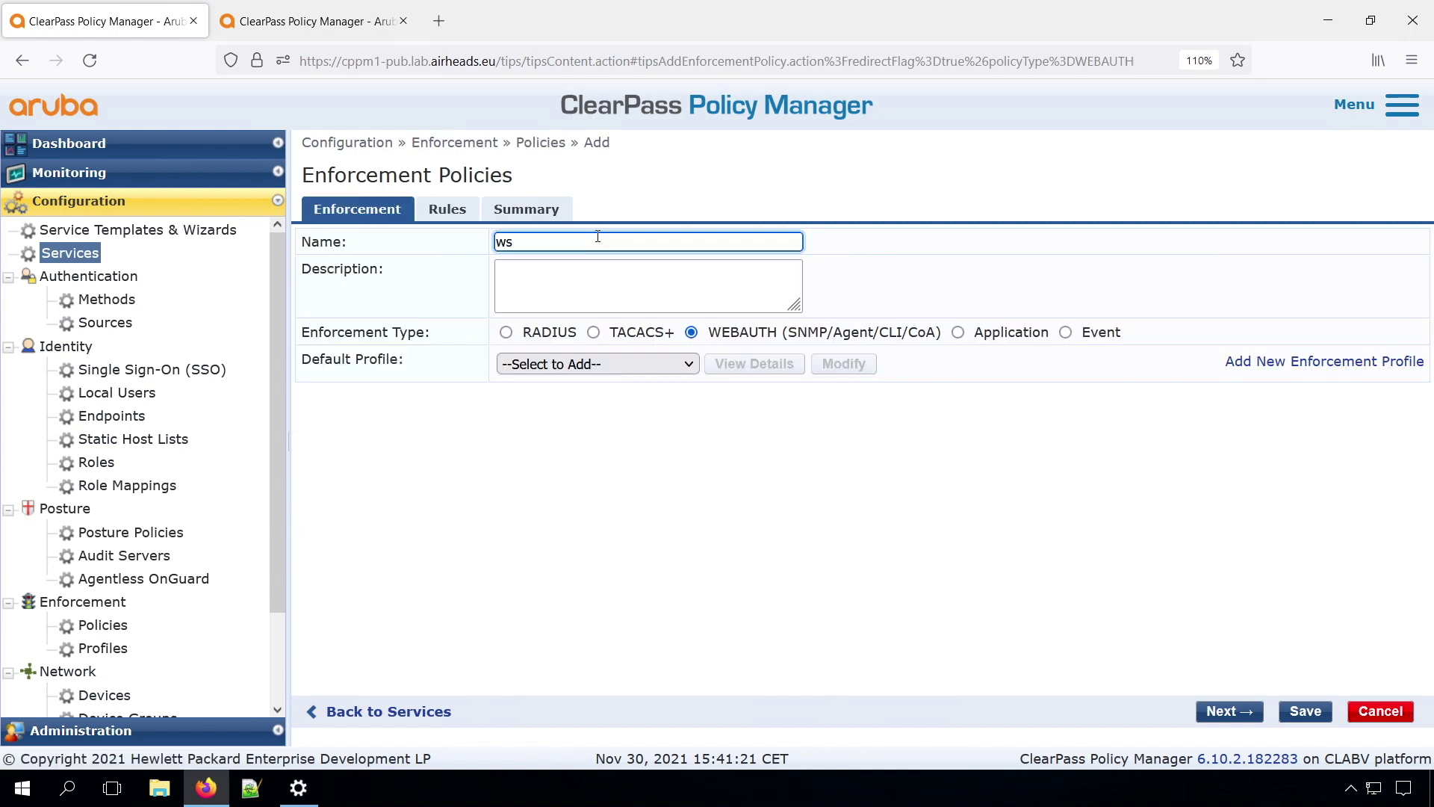
text(_Disconnect_Clients)
click(596, 281)
text(Disco)
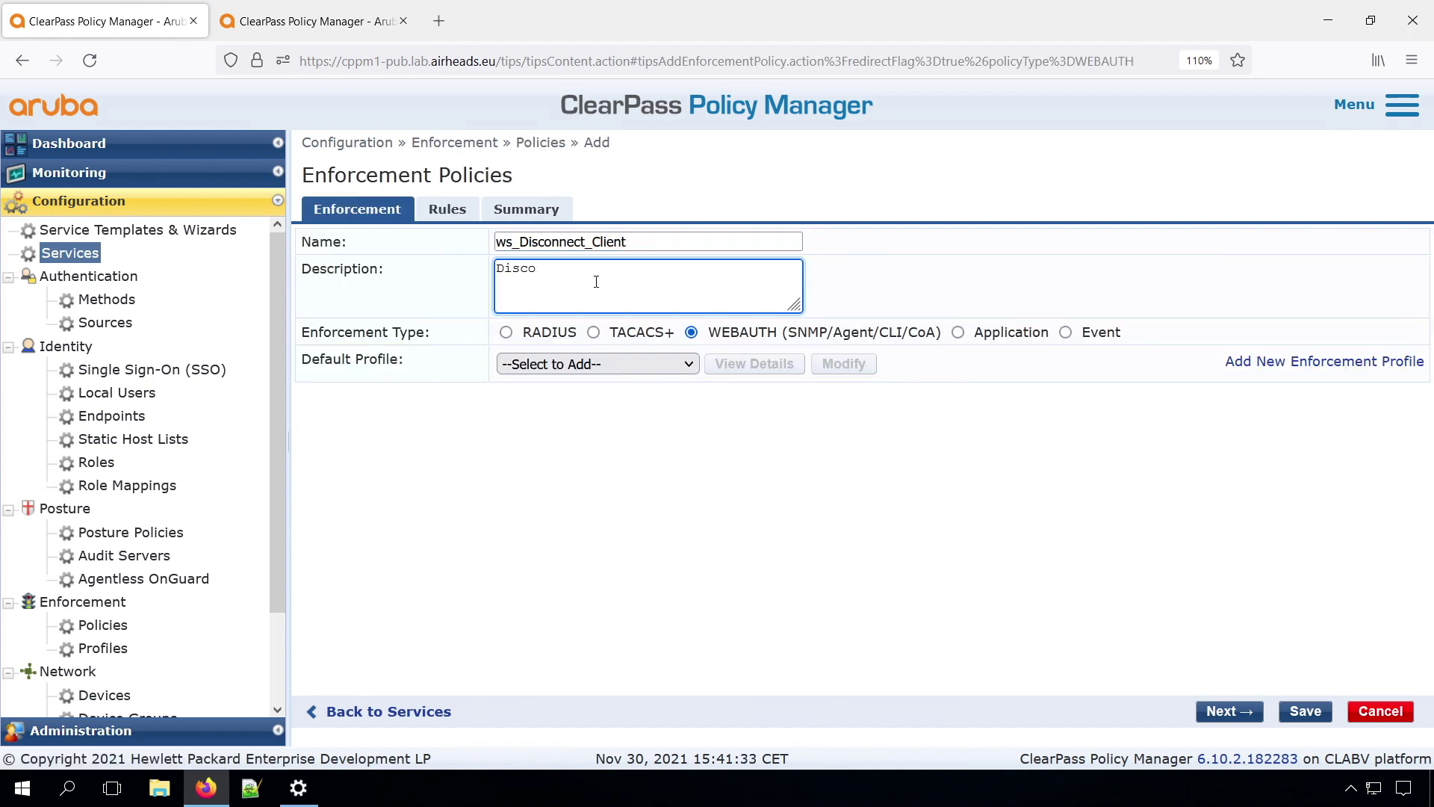
text(nnect Client for OnGuard Posture)
click(611, 364)
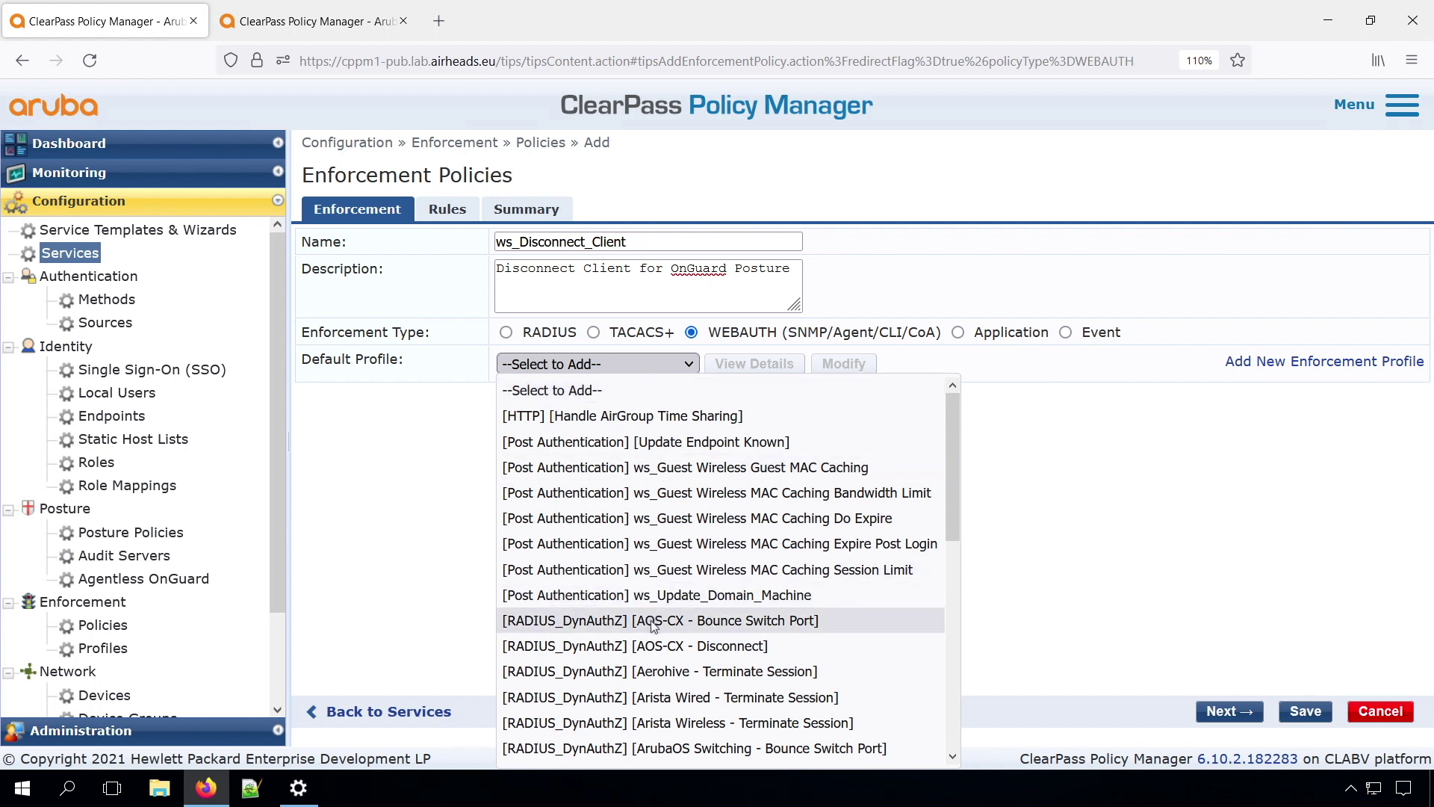
click(649, 647)
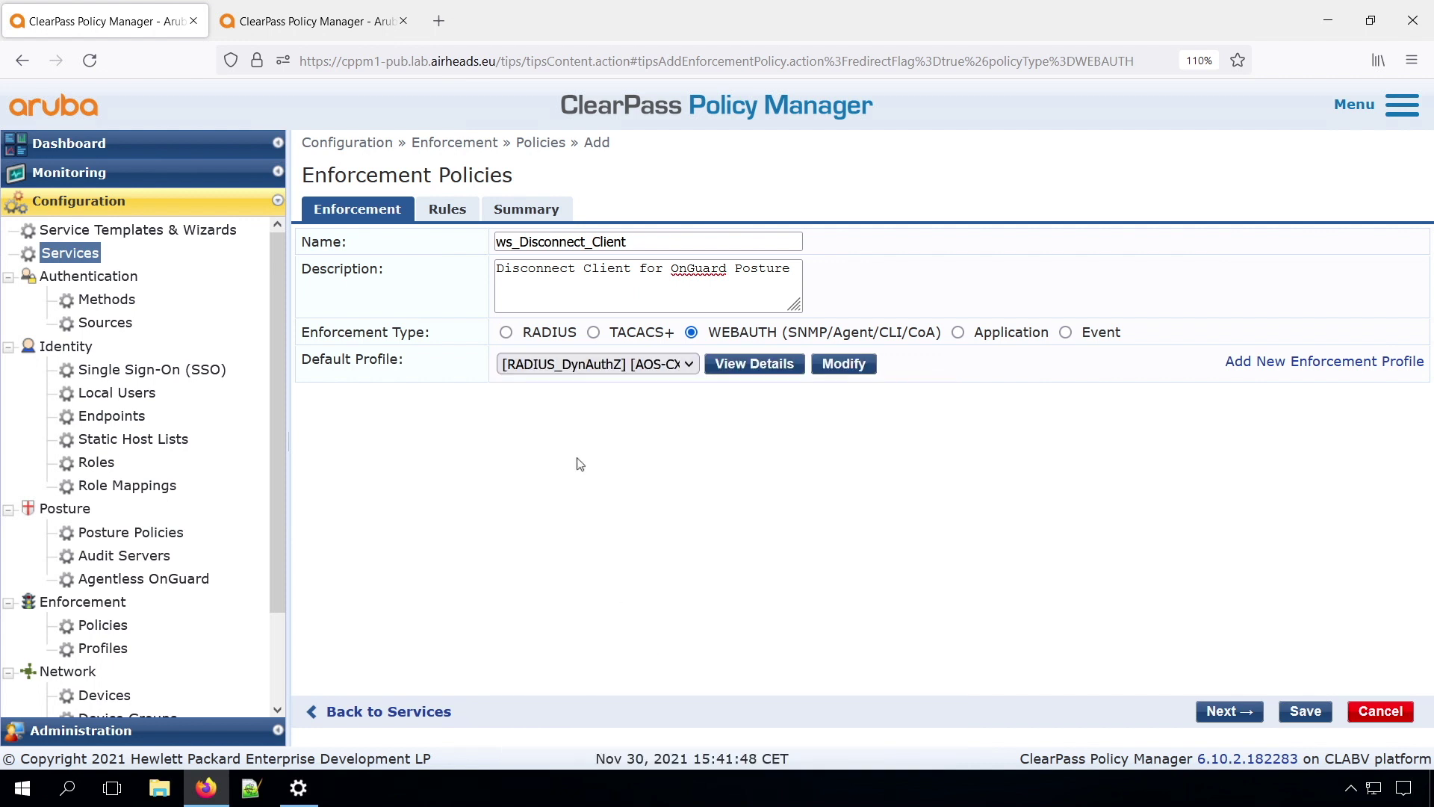
click(1229, 711)
Add a Tips:Posture EXISTS rule applying AOS-CX - Disconnect and ArubaOS Wireless - Terminate Session
click(830, 328)
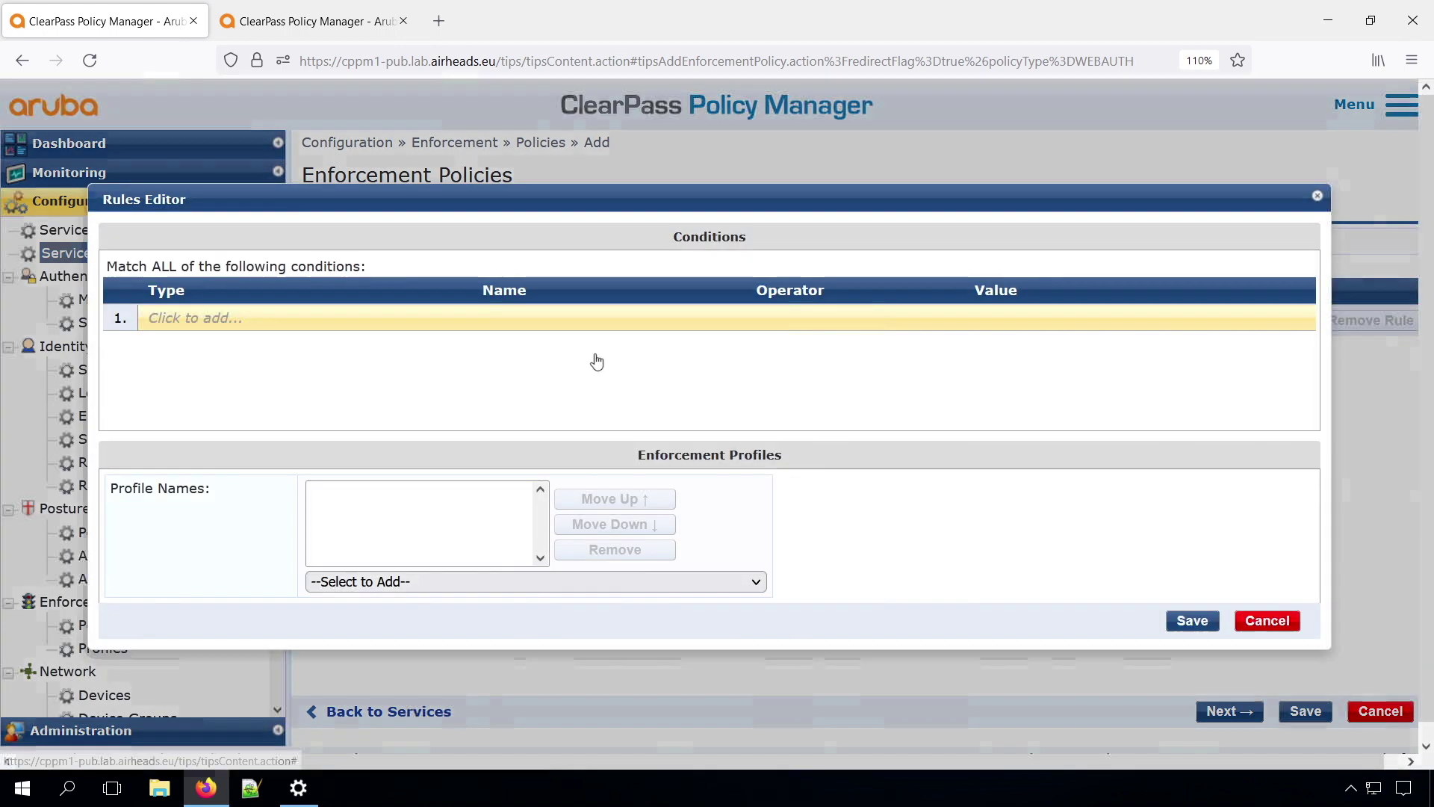
click(198, 322)
text(Tip)
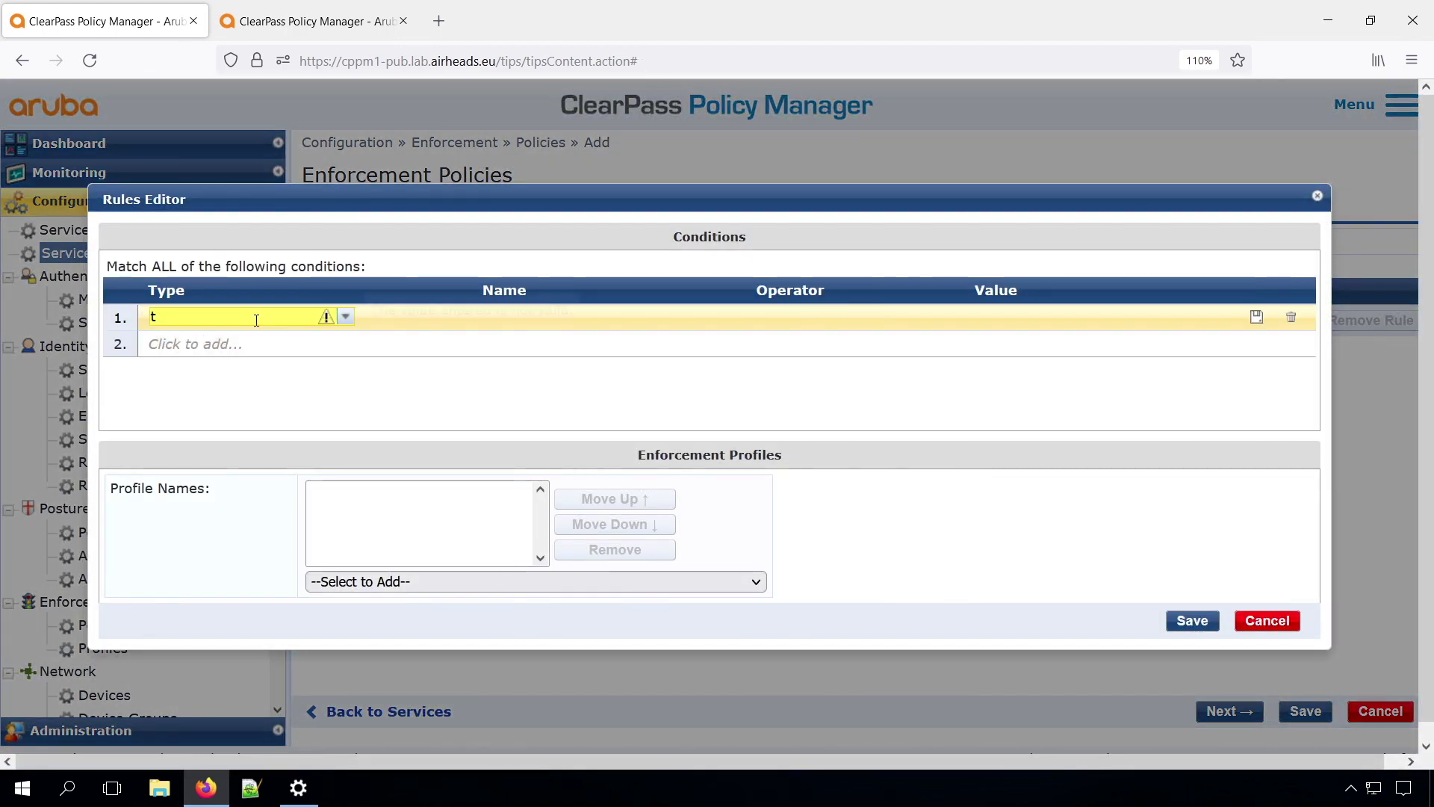
key(Return)
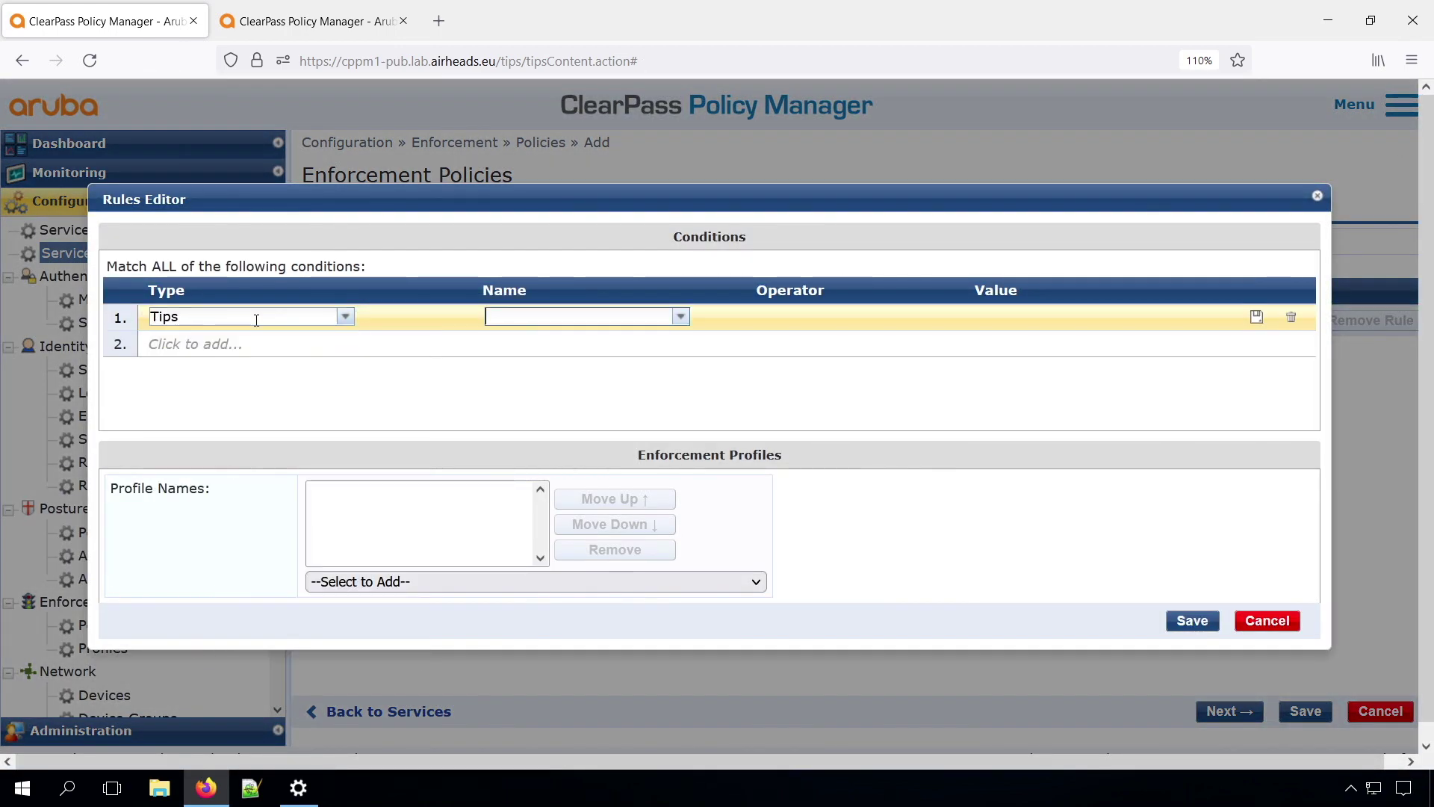
text(po)
key(Return)
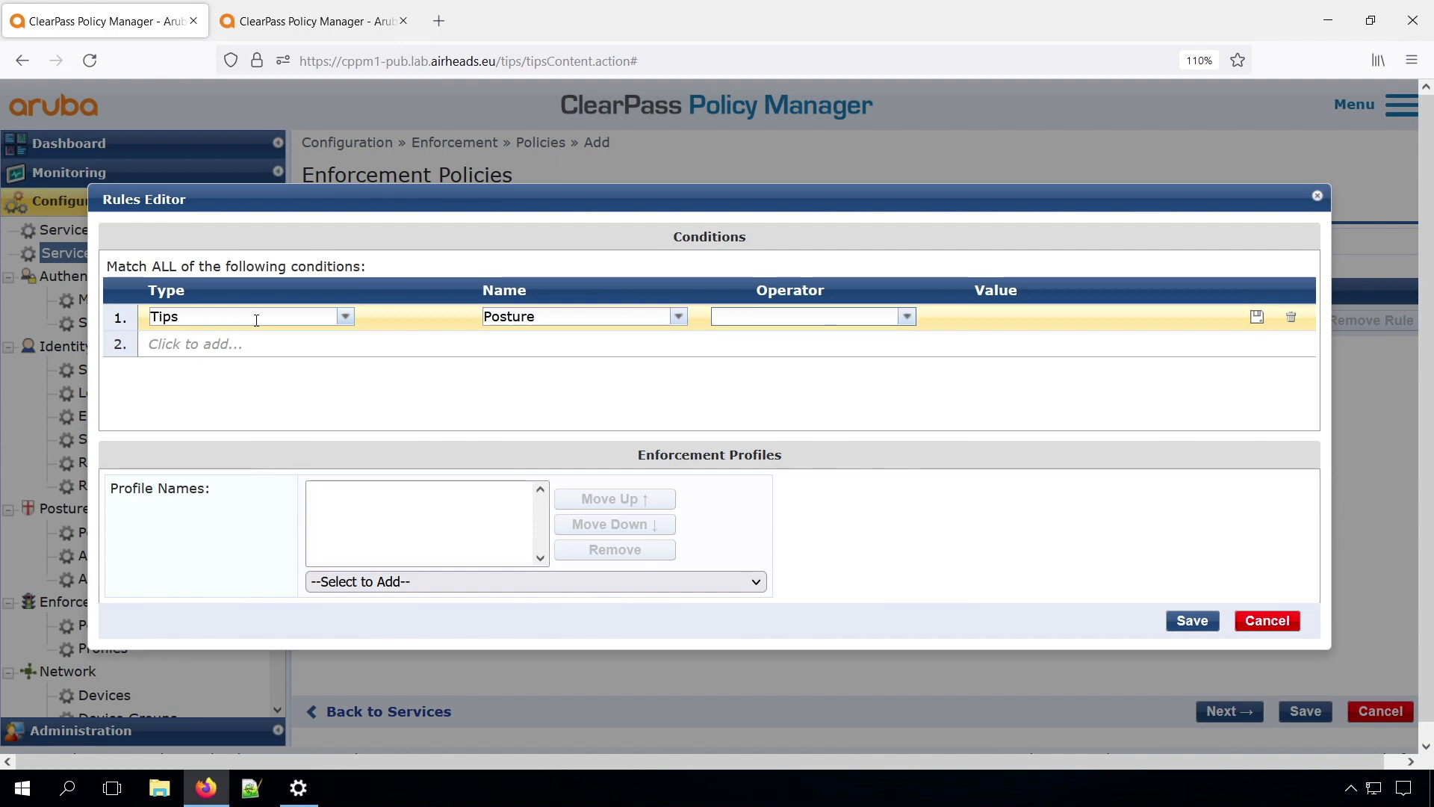
text(exi)
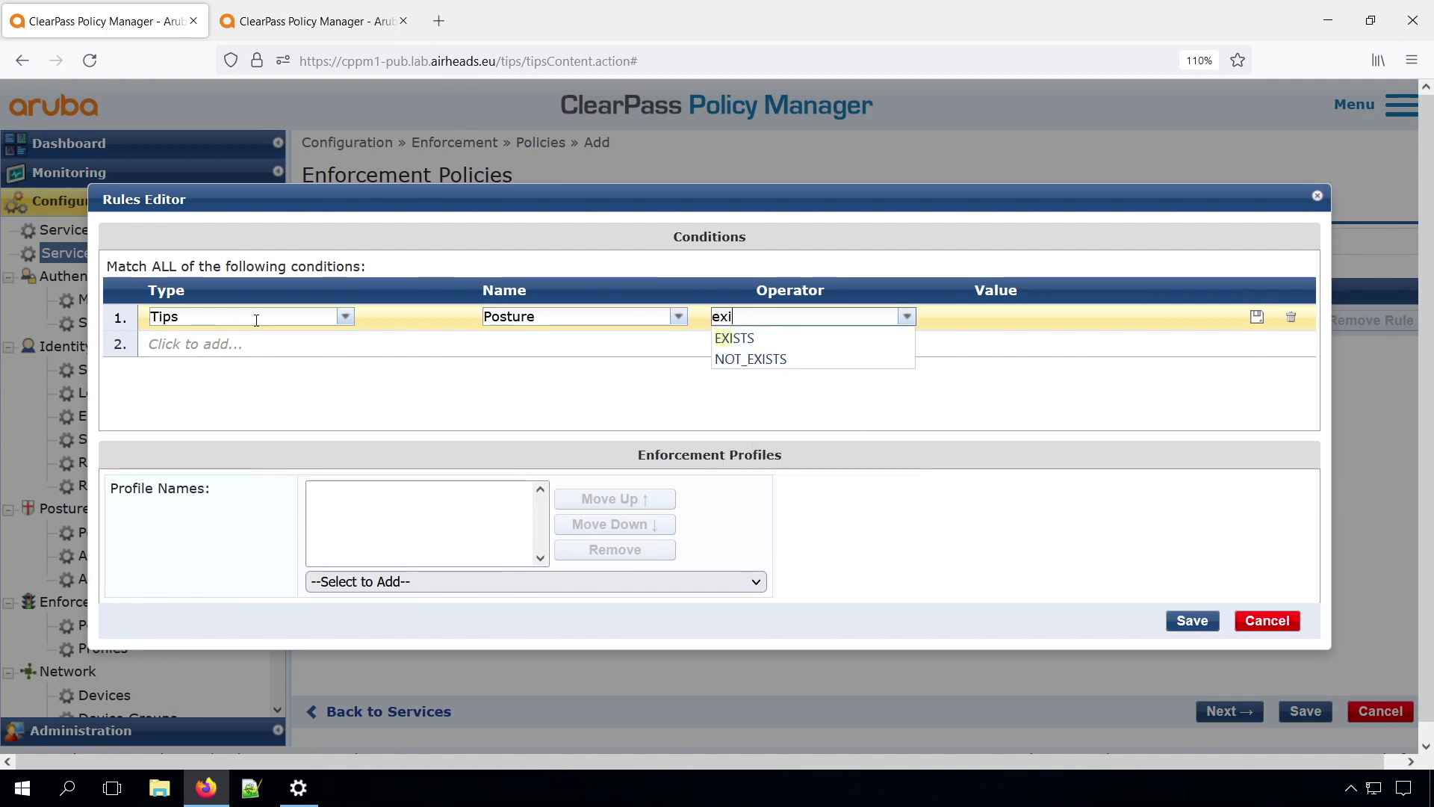
click(715, 340)
click(428, 584)
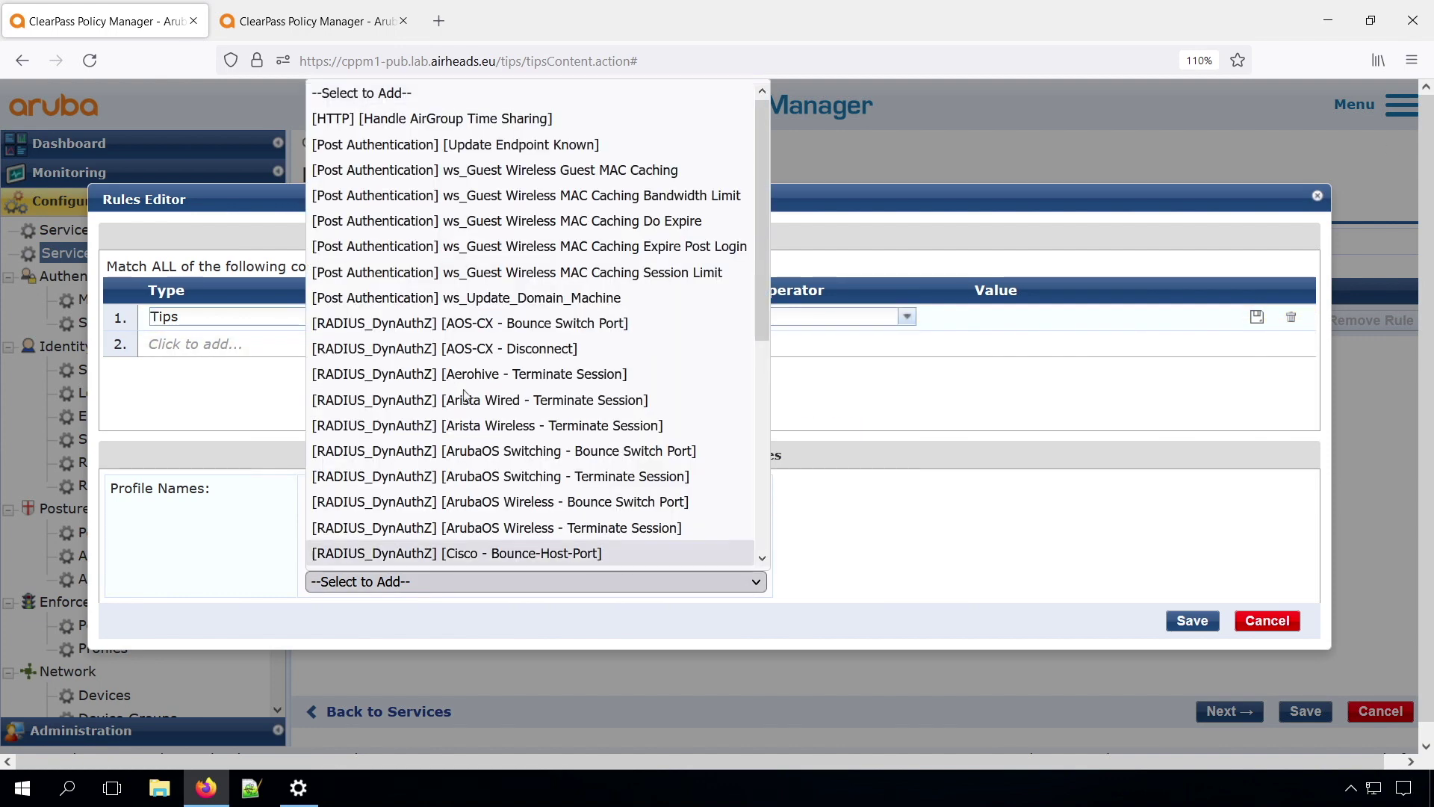
click(469, 354)
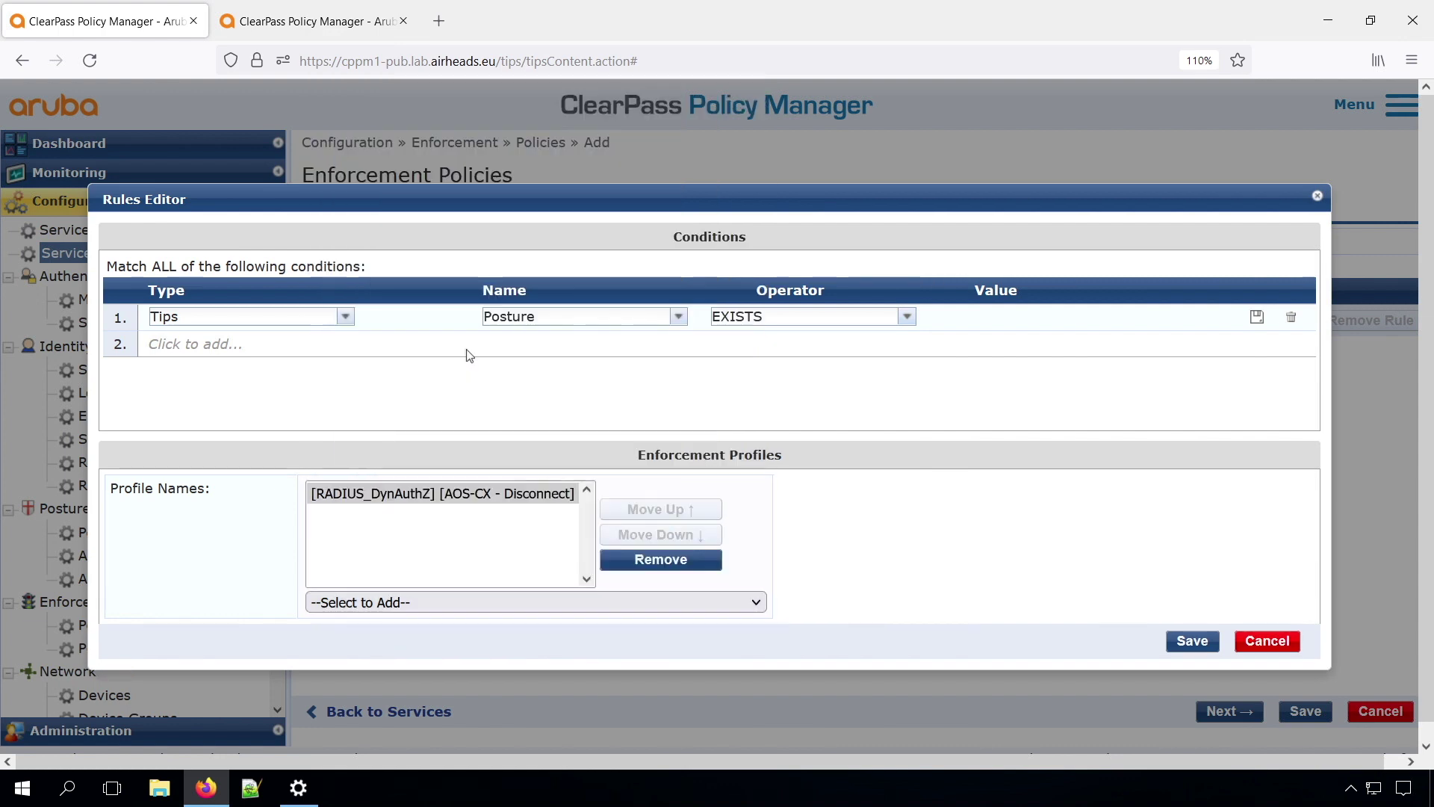
click(545, 599)
click(533, 497)
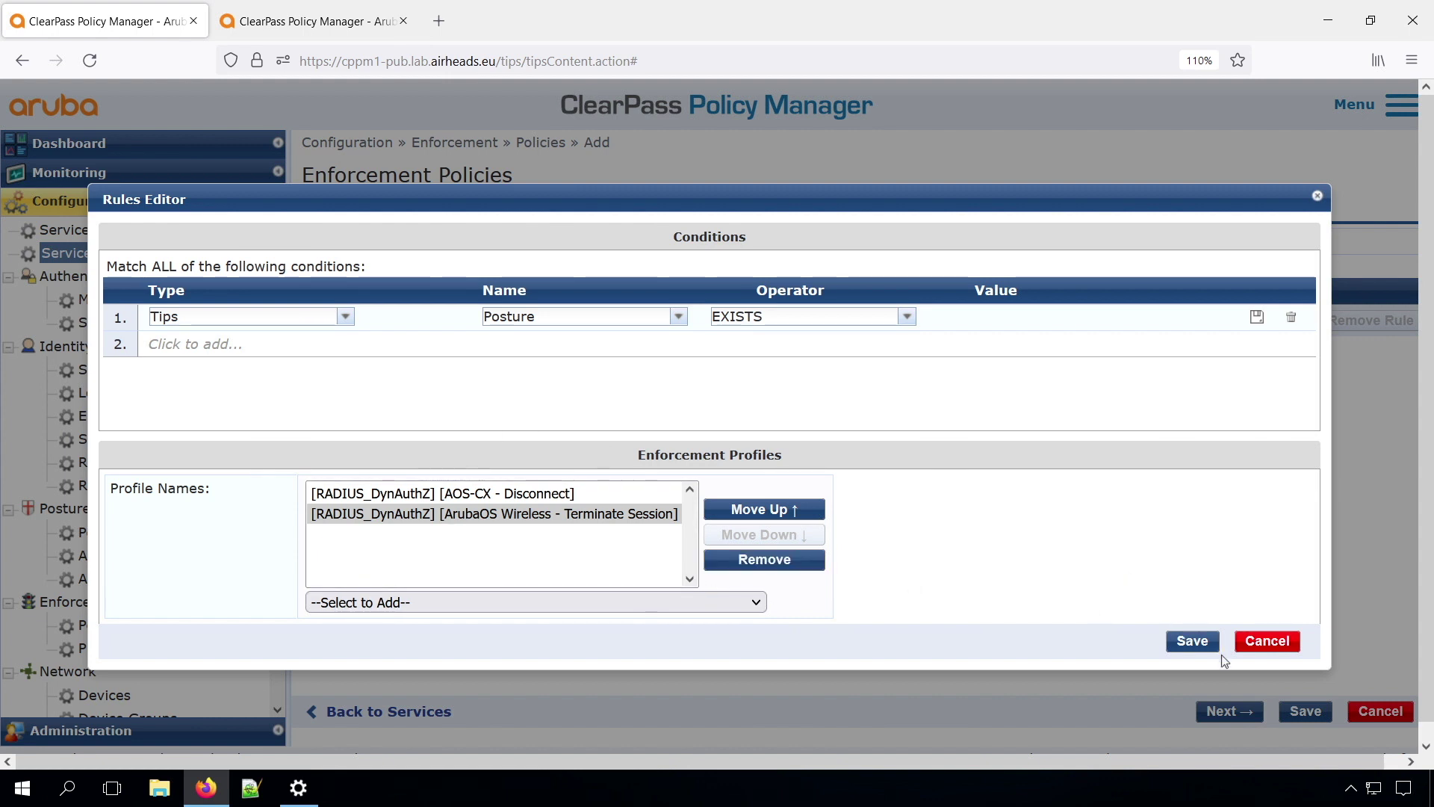
click(1202, 646)
Save ws_Disconnect_Client, assign it as the service's enforcement policy, and save the service
click(1300, 713)
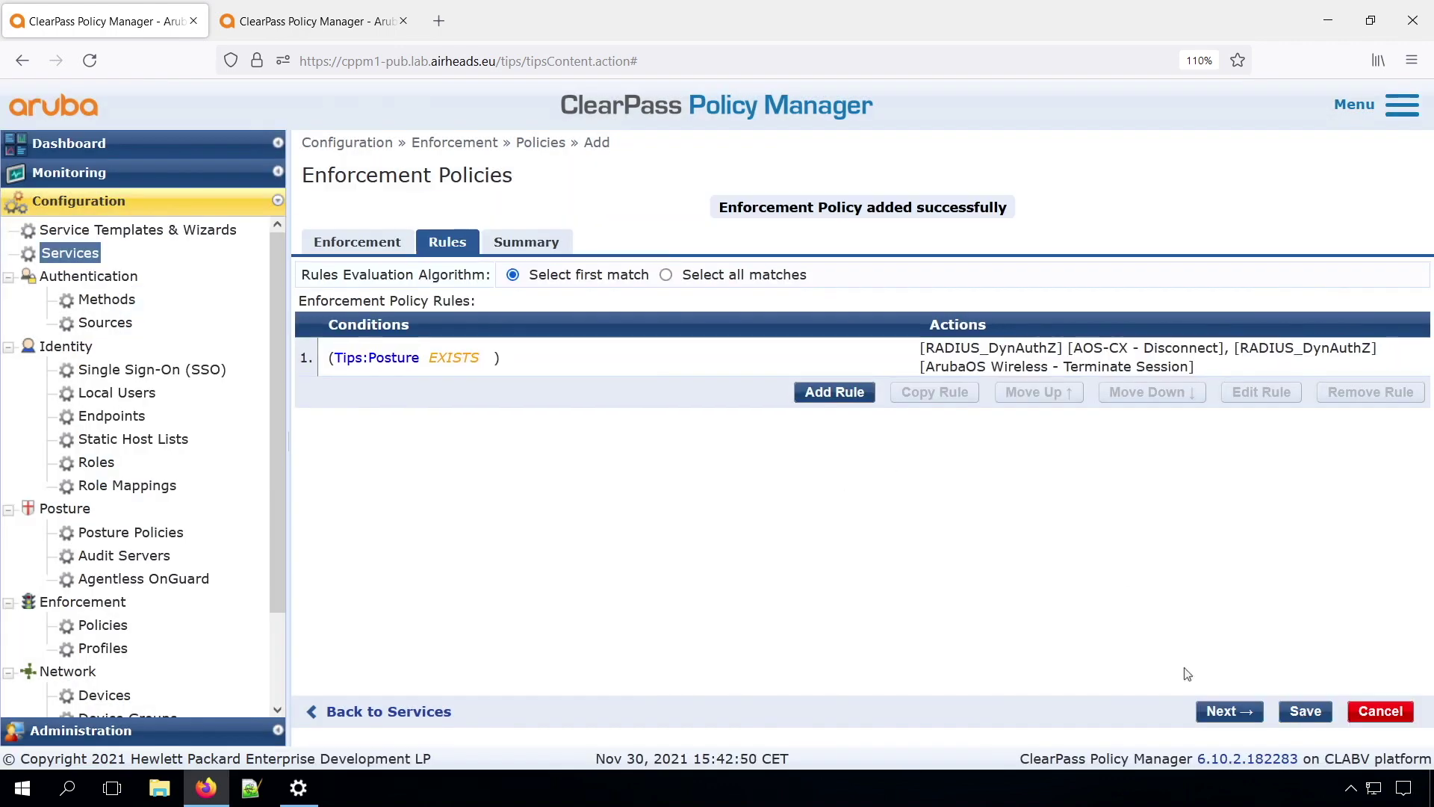
click(619, 308)
click(598, 380)
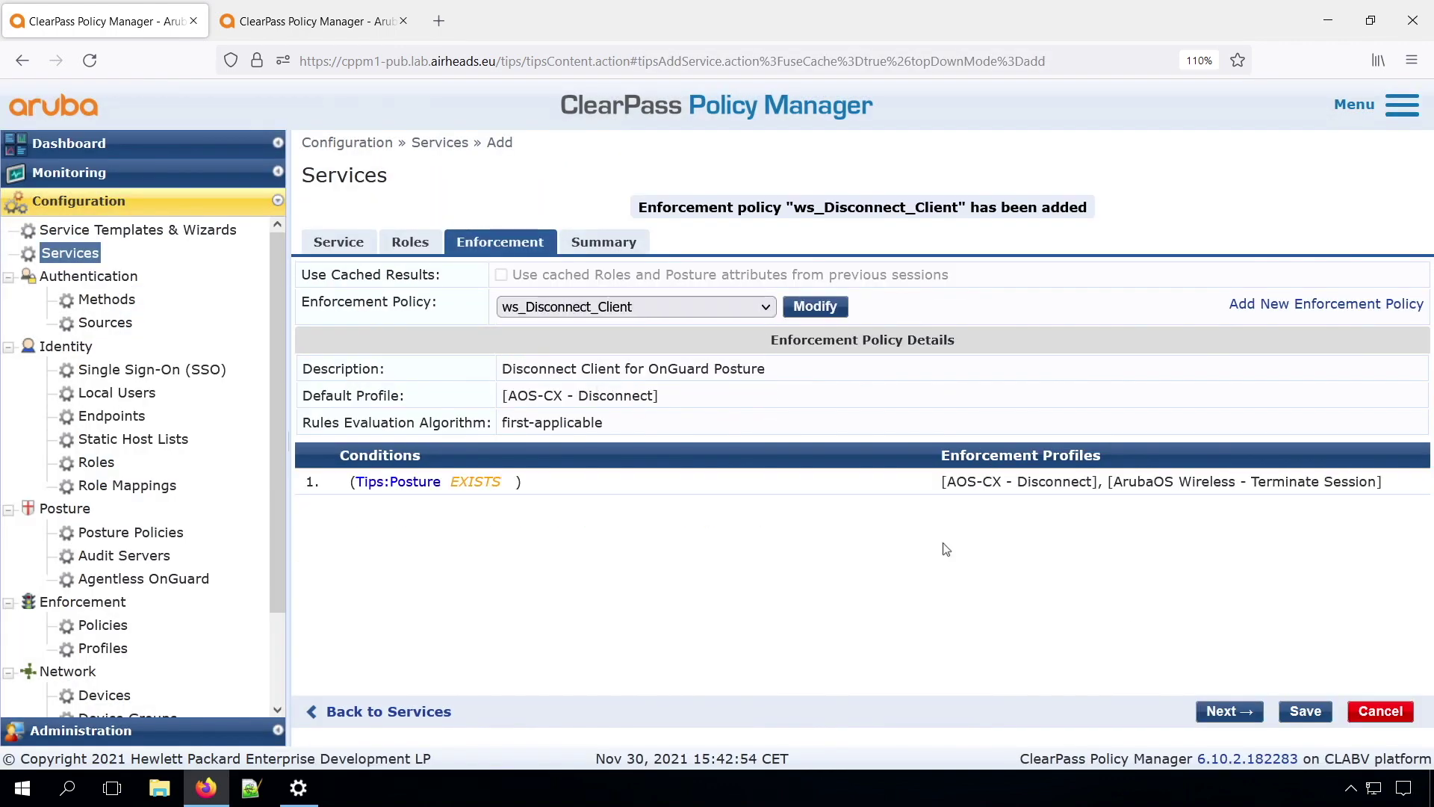
click(1306, 713)
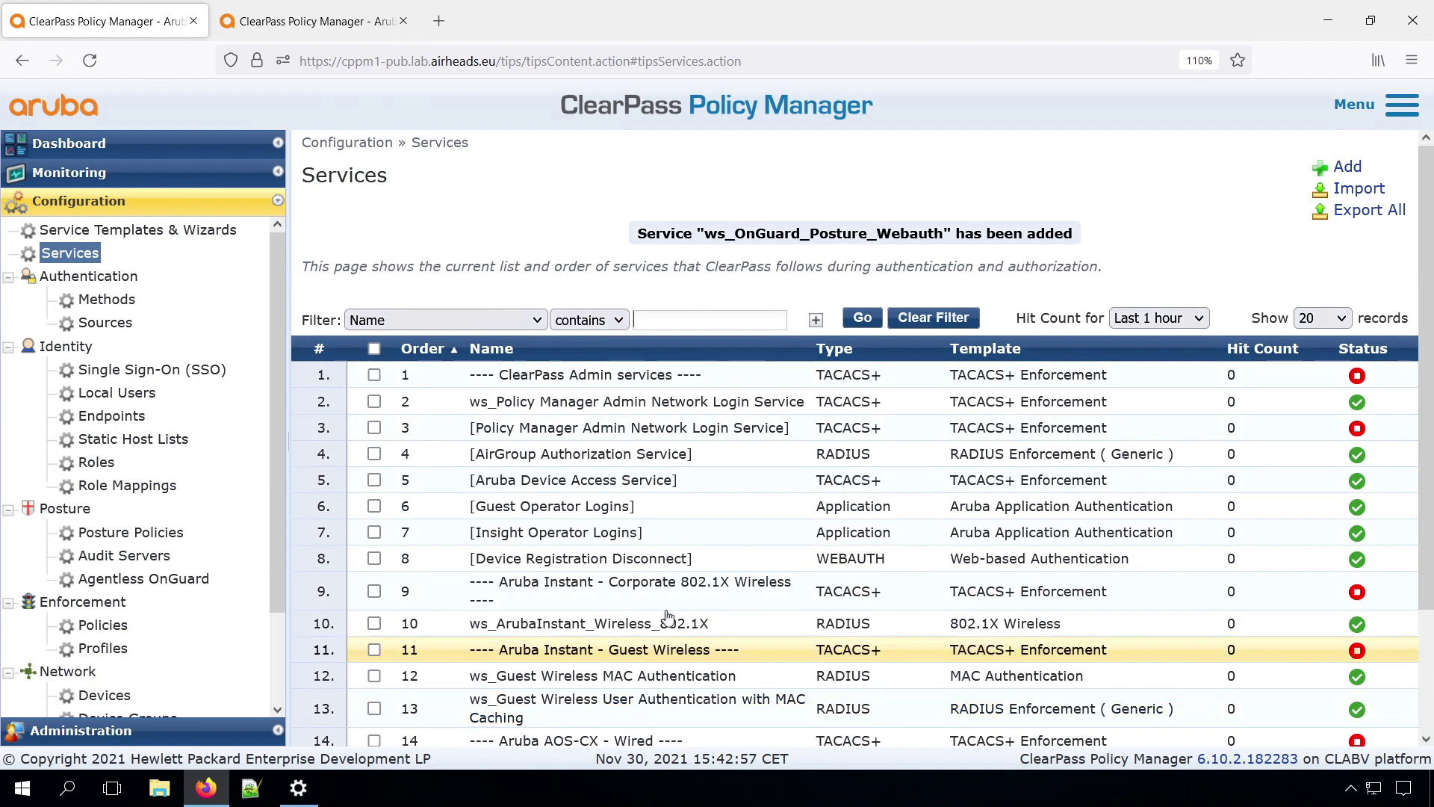
Move ws_OnGuard_Posture_Webauth to position 9 in the service order and begin another service
scroll(764, 611, down, 3)
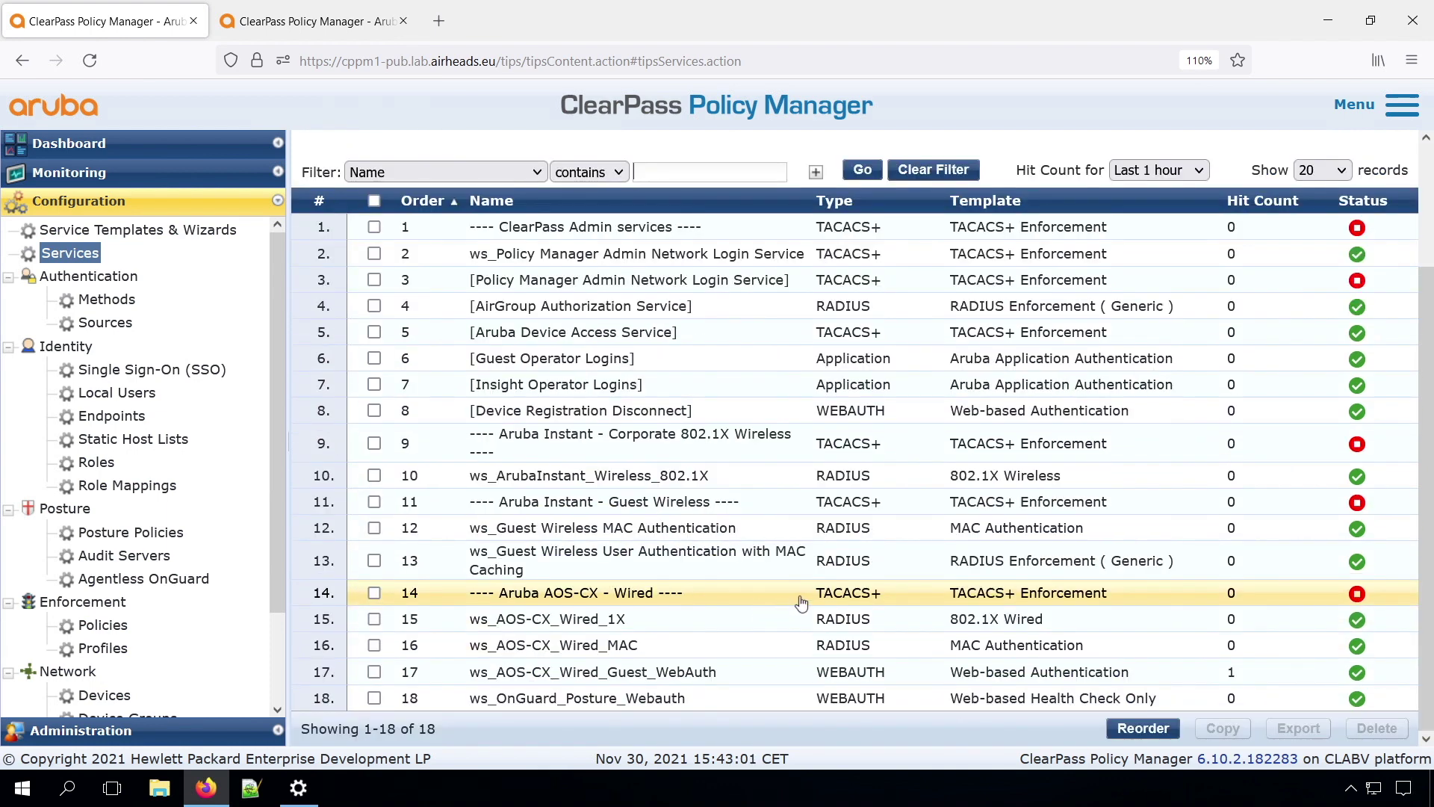
click(1143, 729)
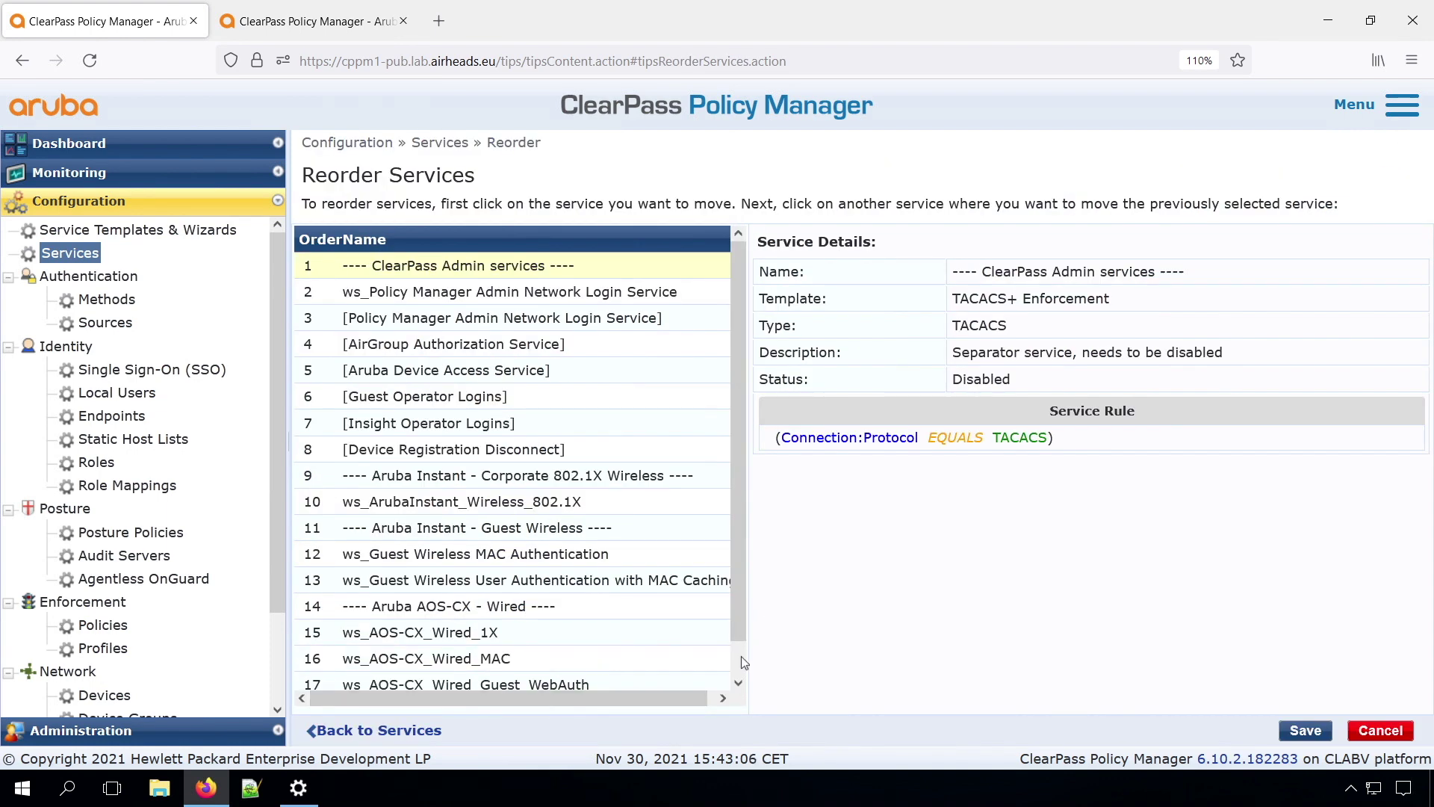
scroll(741, 656, down, 1)
click(378, 676)
click(418, 443)
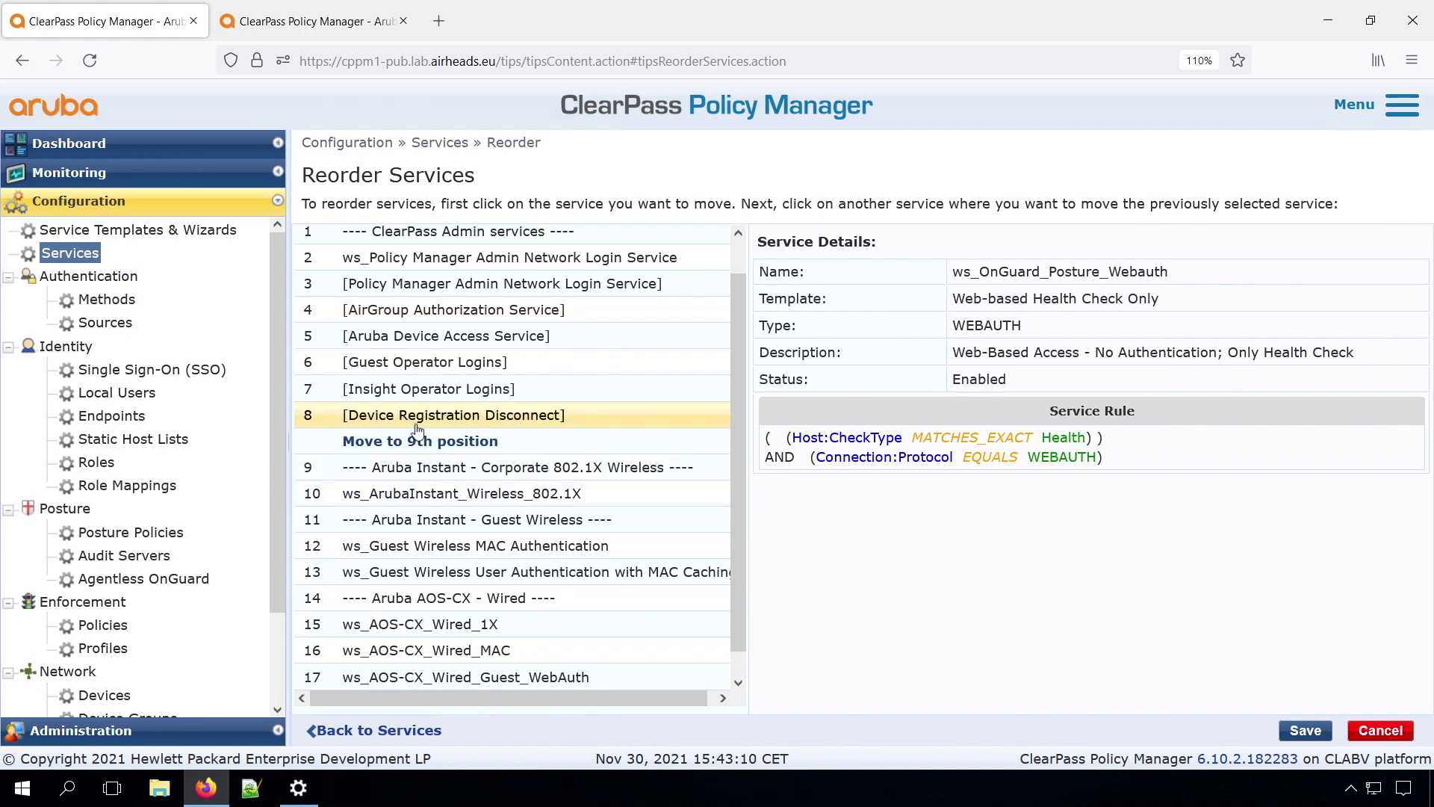
click(417, 416)
click(1307, 732)
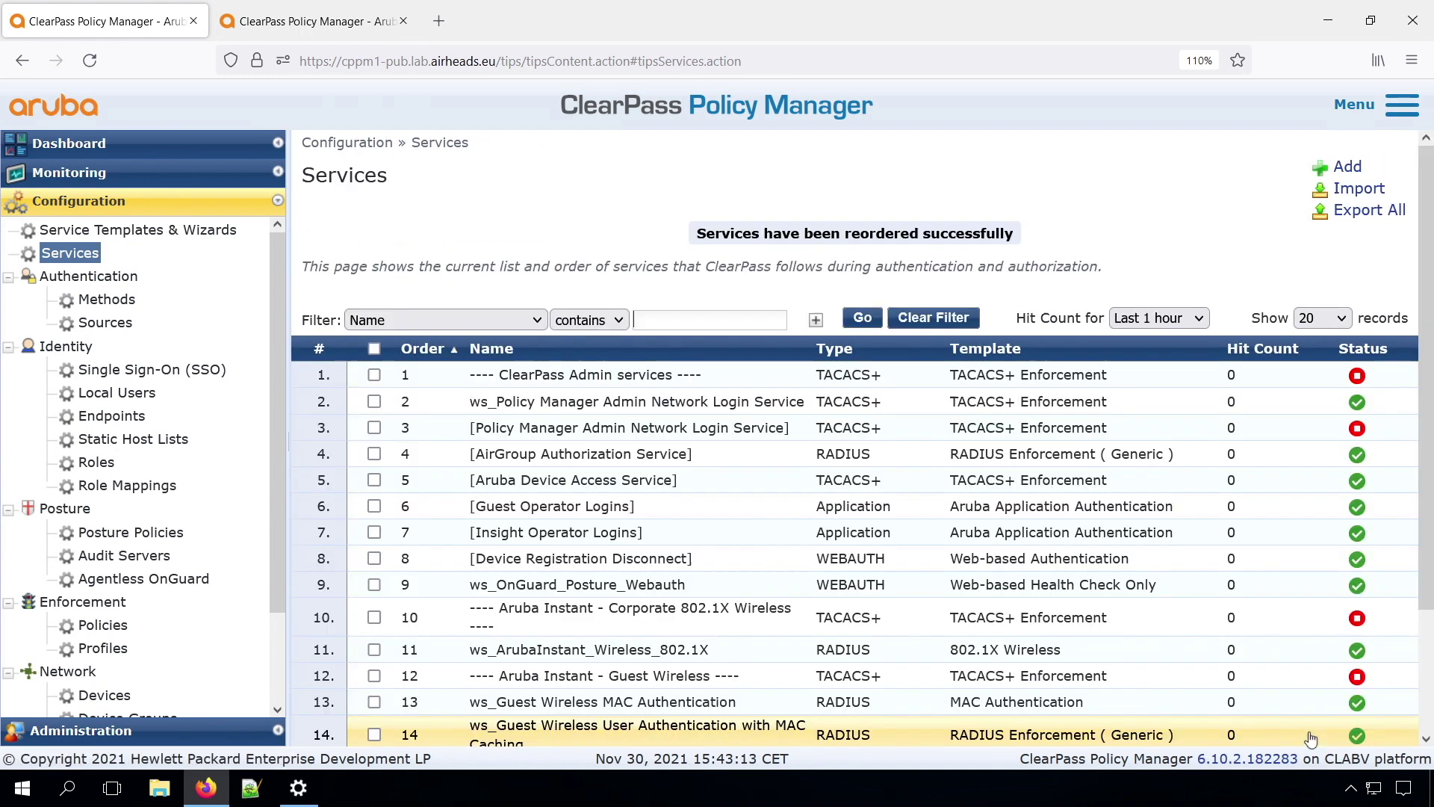
click(1345, 166)
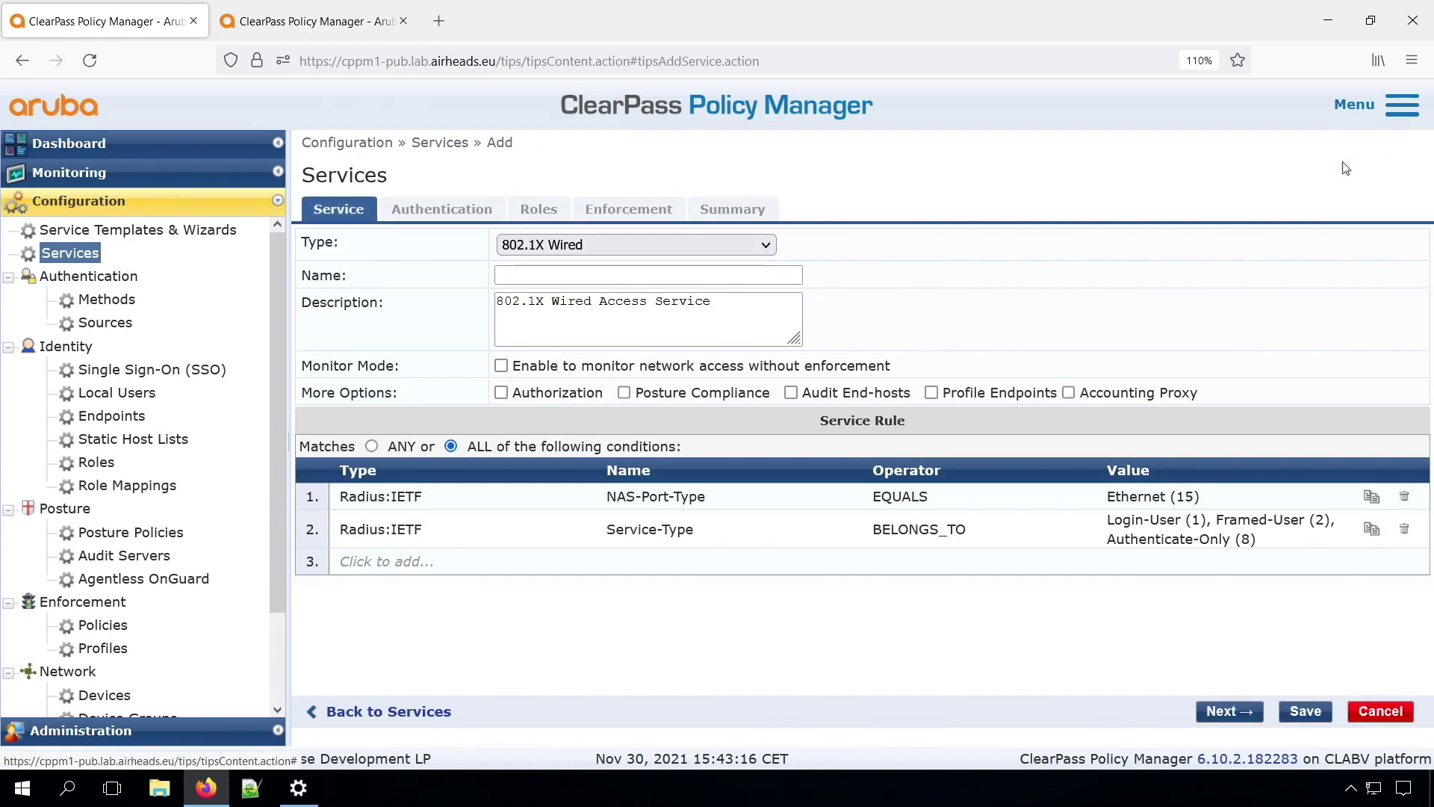
Save a TACACS+ Enforcement service '---- OnGuard Posture Web Auth ----' using Local User Repository
click(702, 241)
click(598, 656)
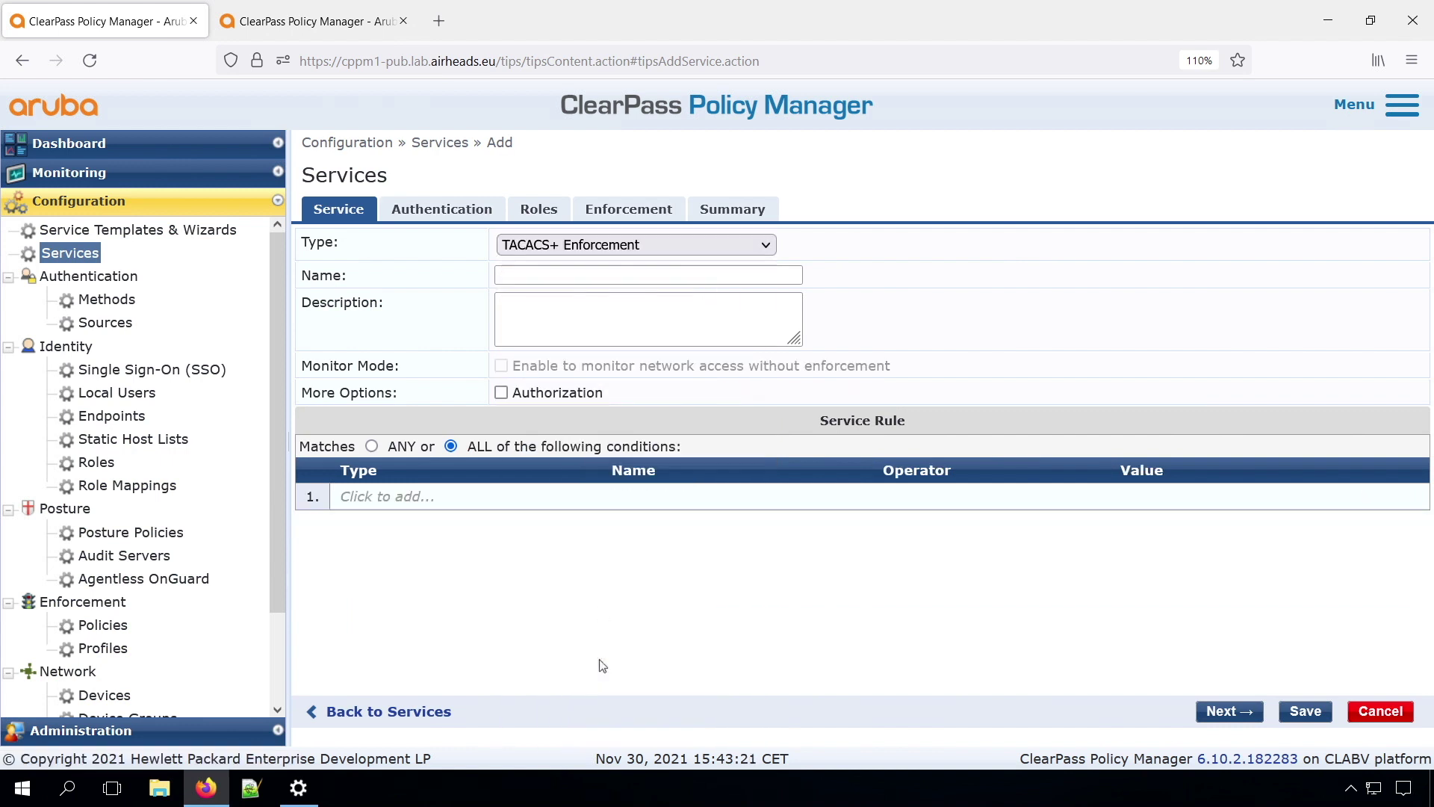
click(627, 275)
text(---- OnGuard Posture Web Auth ----)
key(Tab)
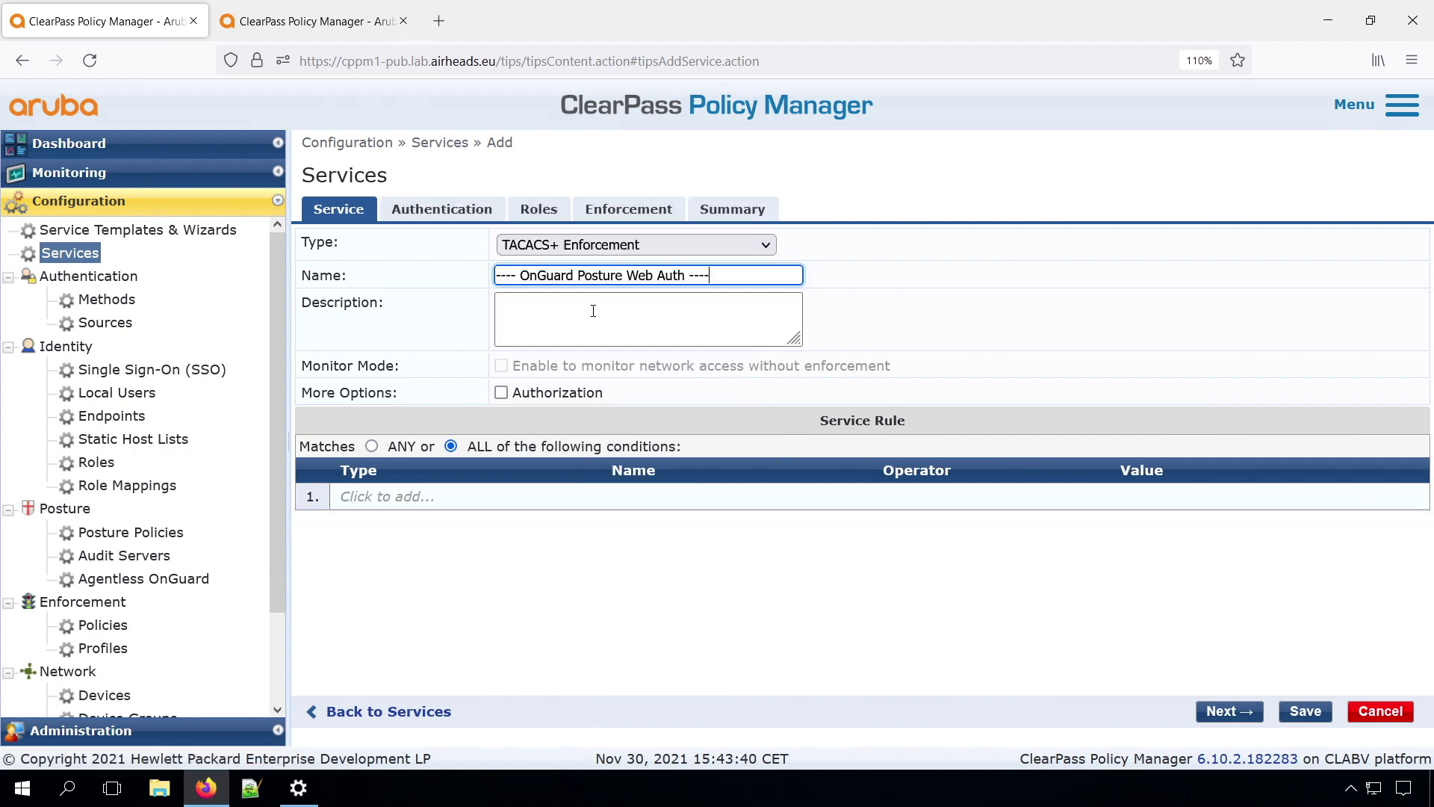
text(Section for OnGuard Posture)
click(1244, 713)
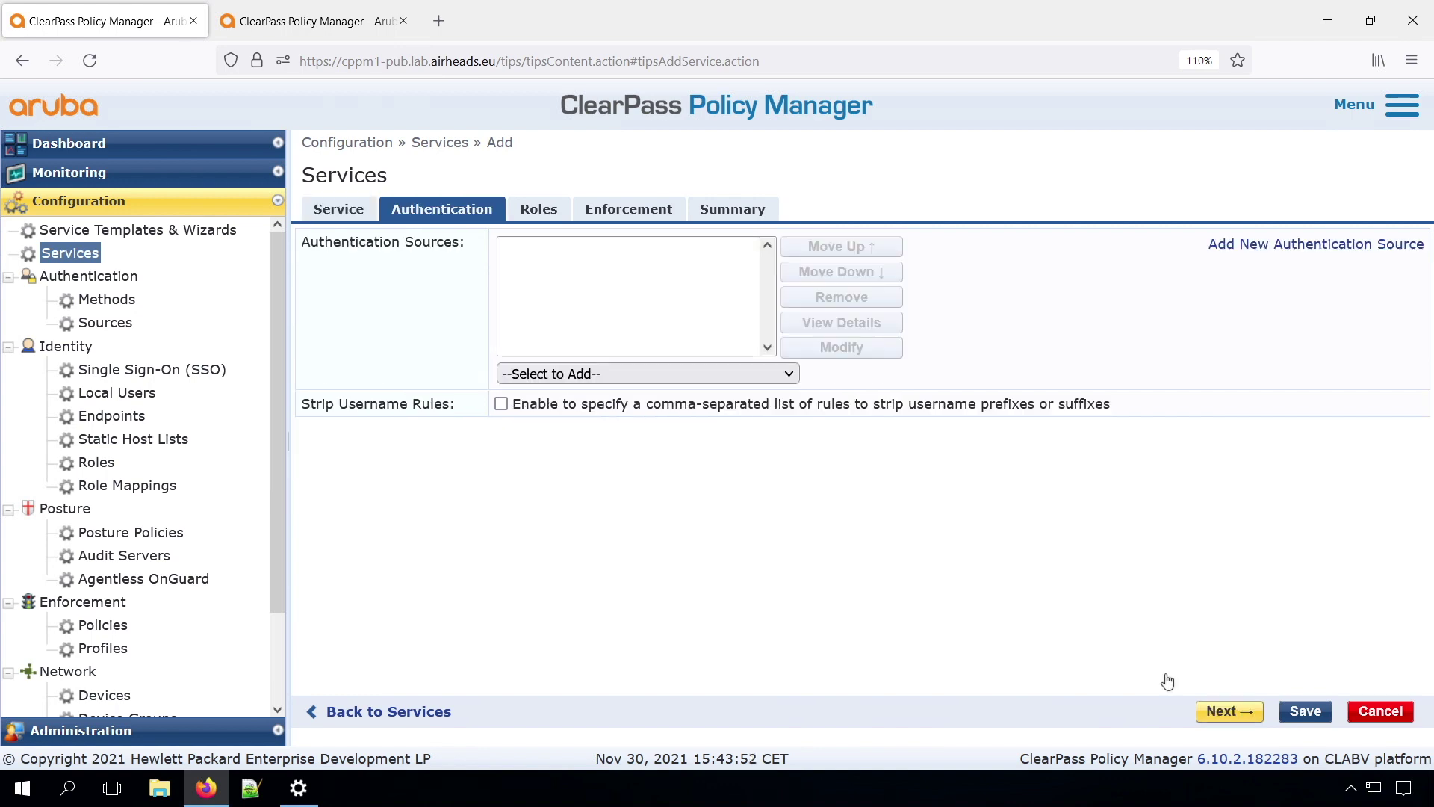
click(638, 371)
click(597, 604)
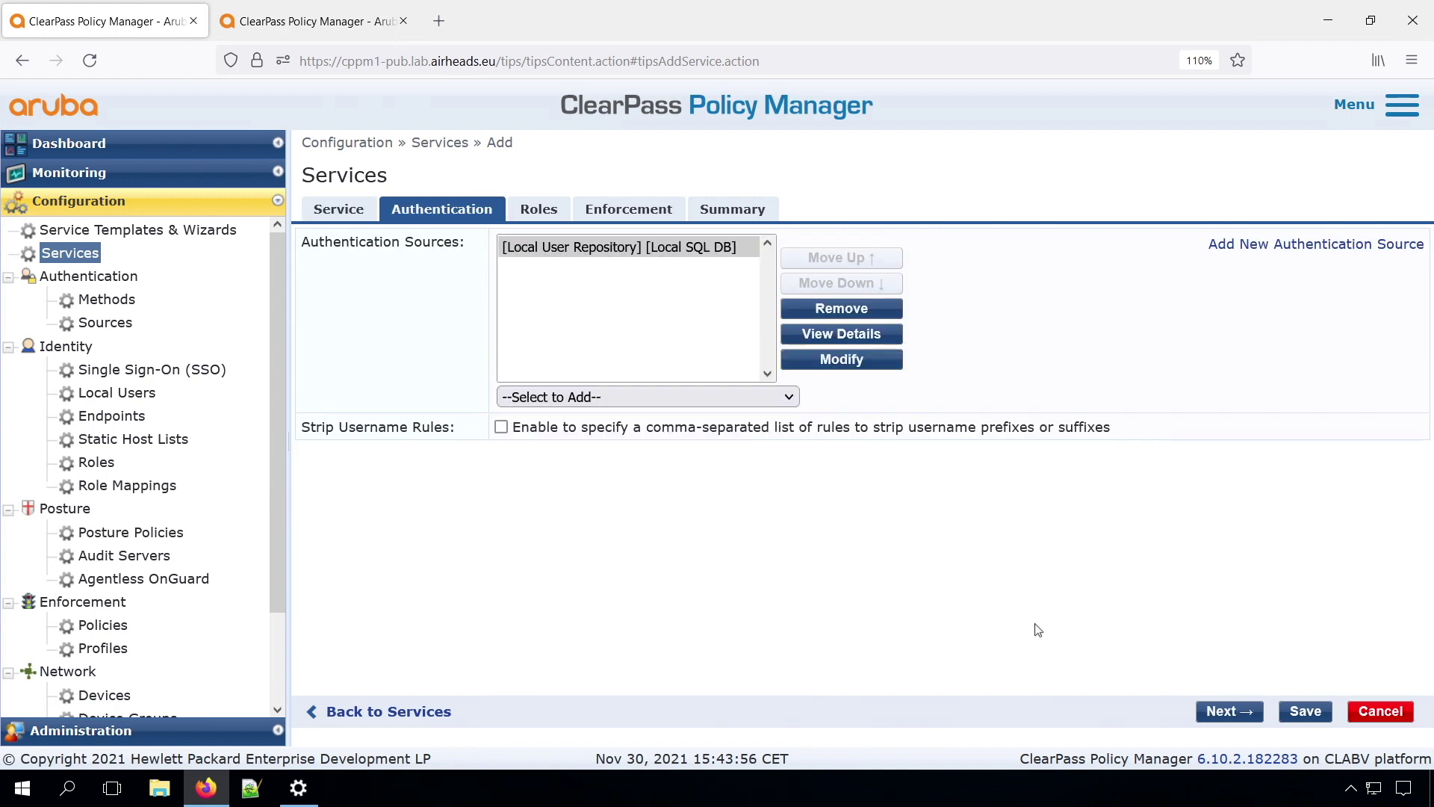
click(1306, 711)
Disable the OnGuard Posture Web Auth separator service and save it
scroll(825, 594, down, 2)
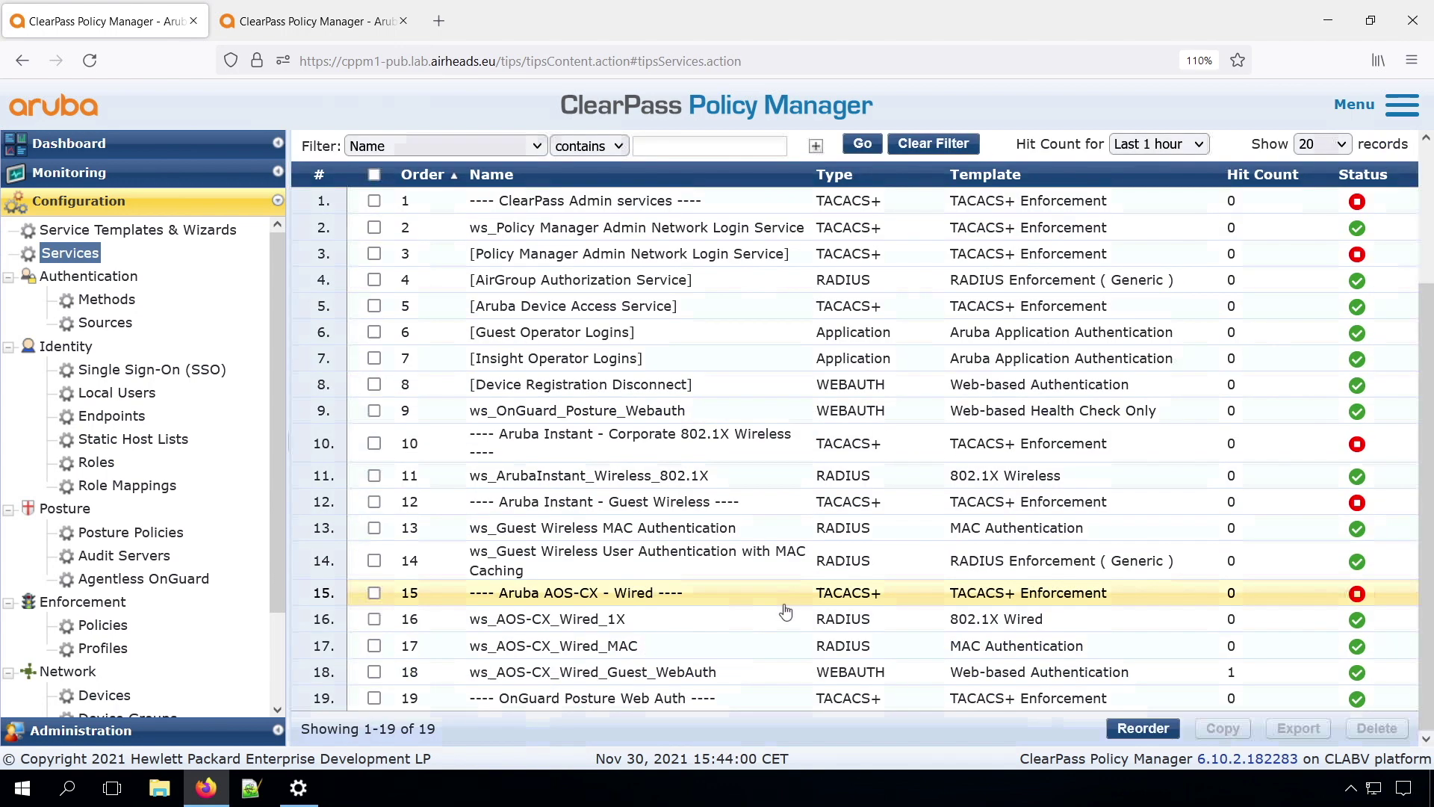
click(607, 703)
click(432, 209)
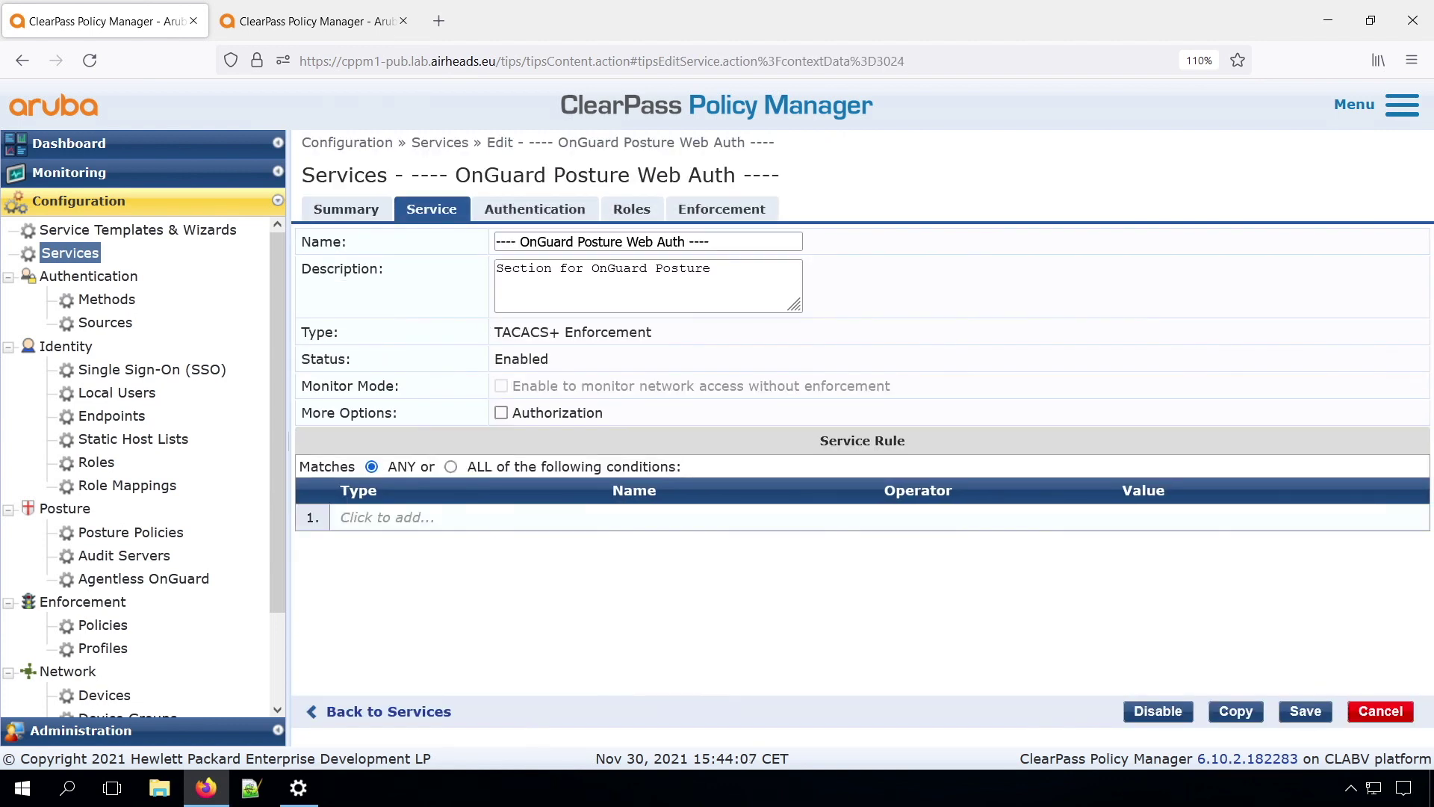
click(1158, 711)
click(1306, 712)
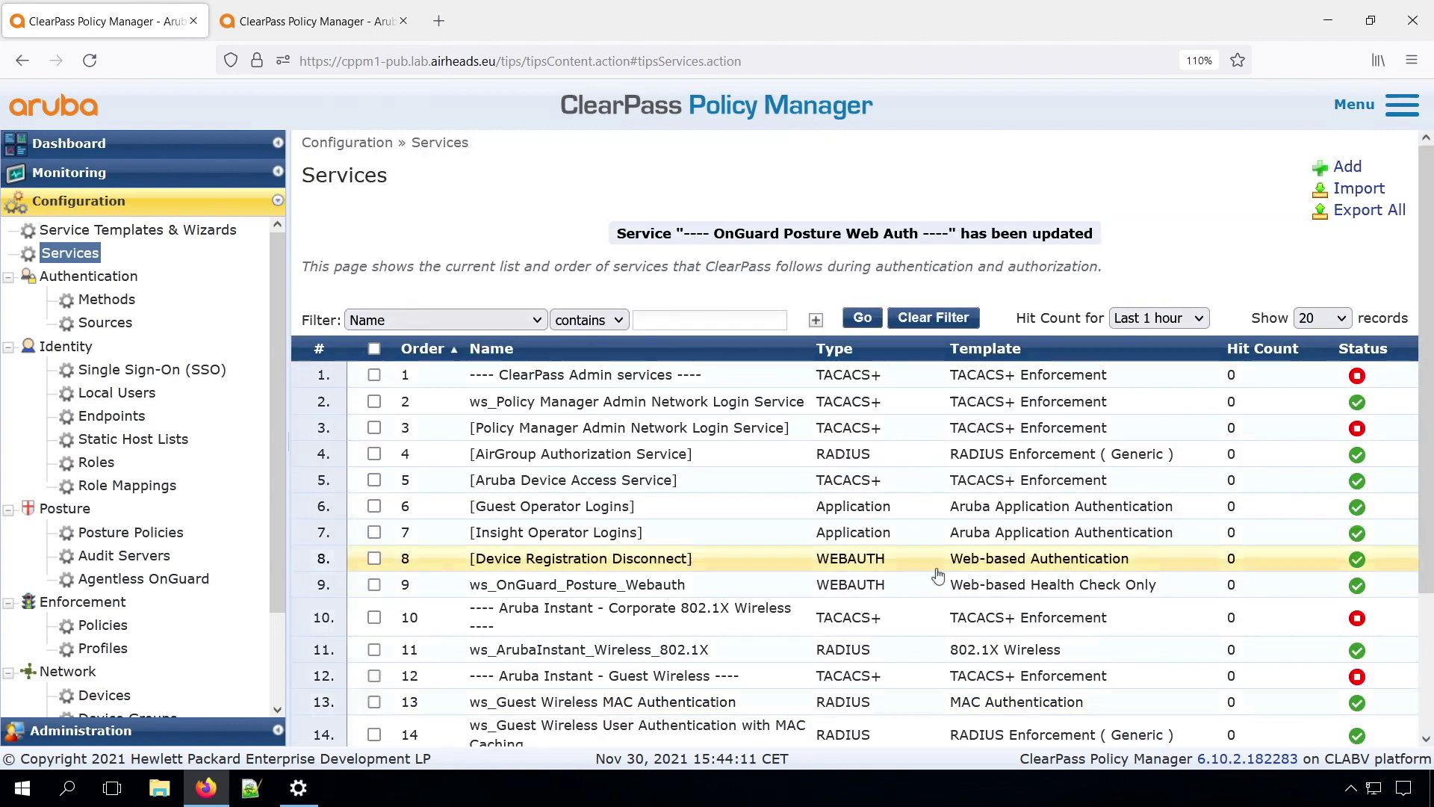
Reorder the separator to position 9, just above ws_OnGuard_Posture_Webauth
scroll(938, 579, down, 2)
click(1135, 729)
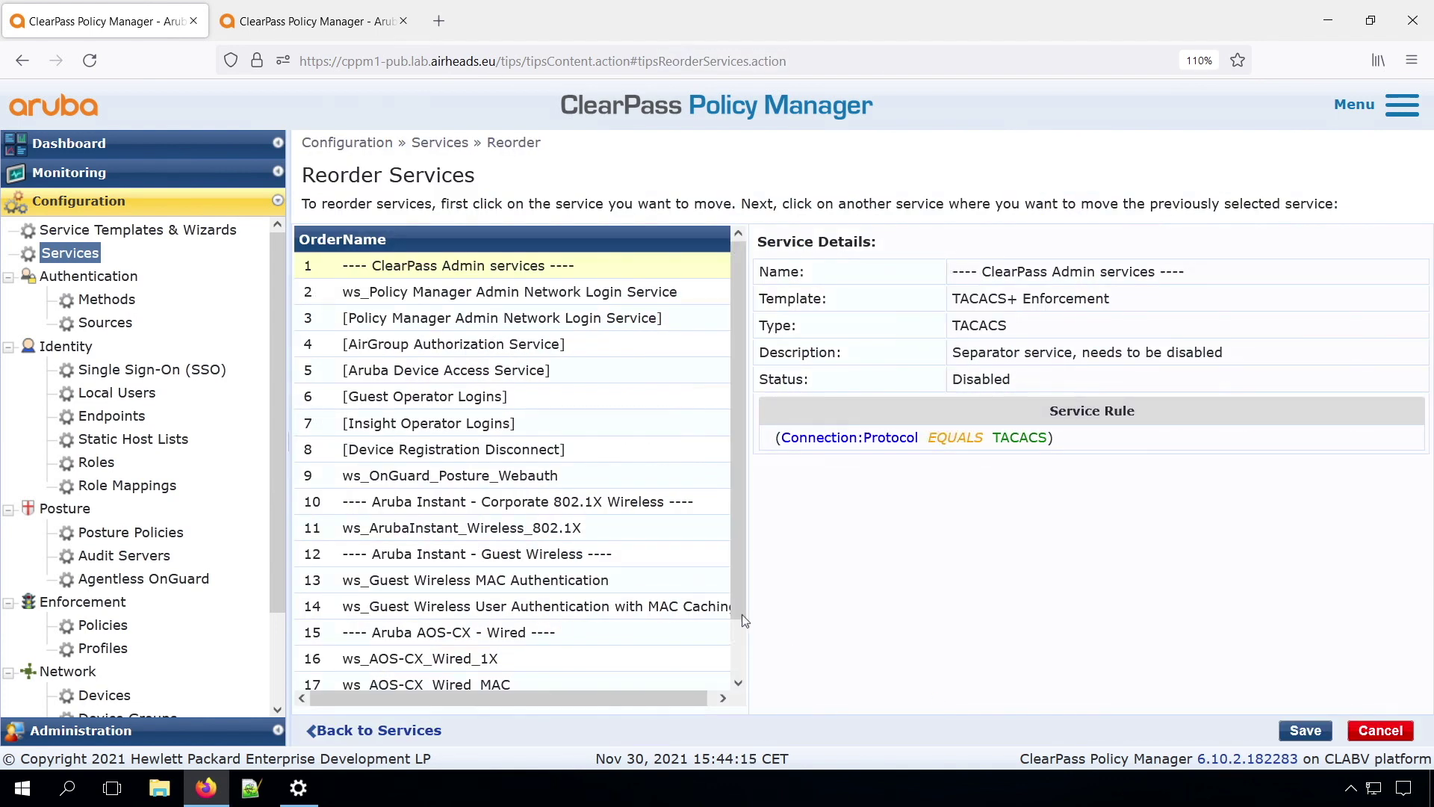
scroll(744, 653, down, 2)
click(463, 676)
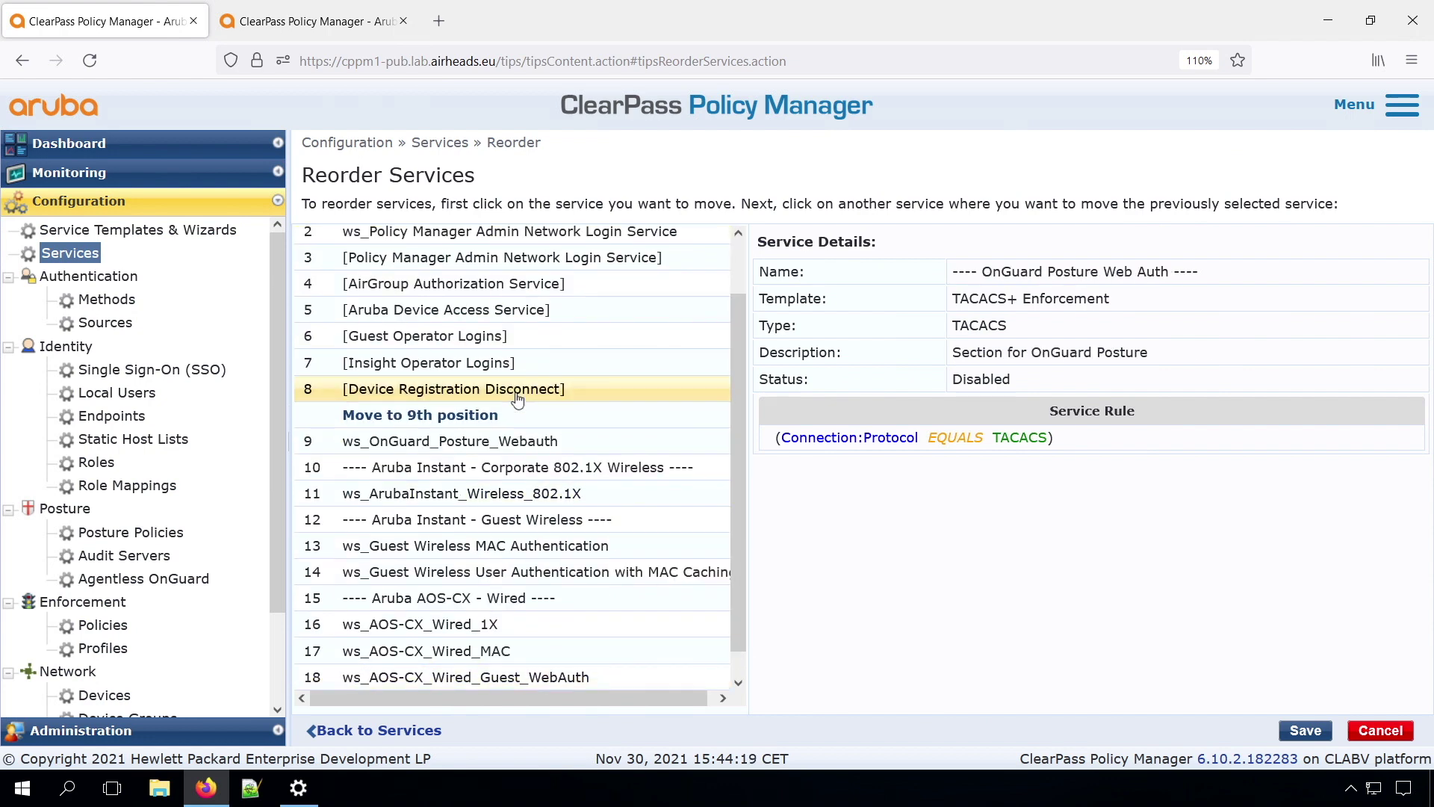
click(549, 413)
click(1304, 732)
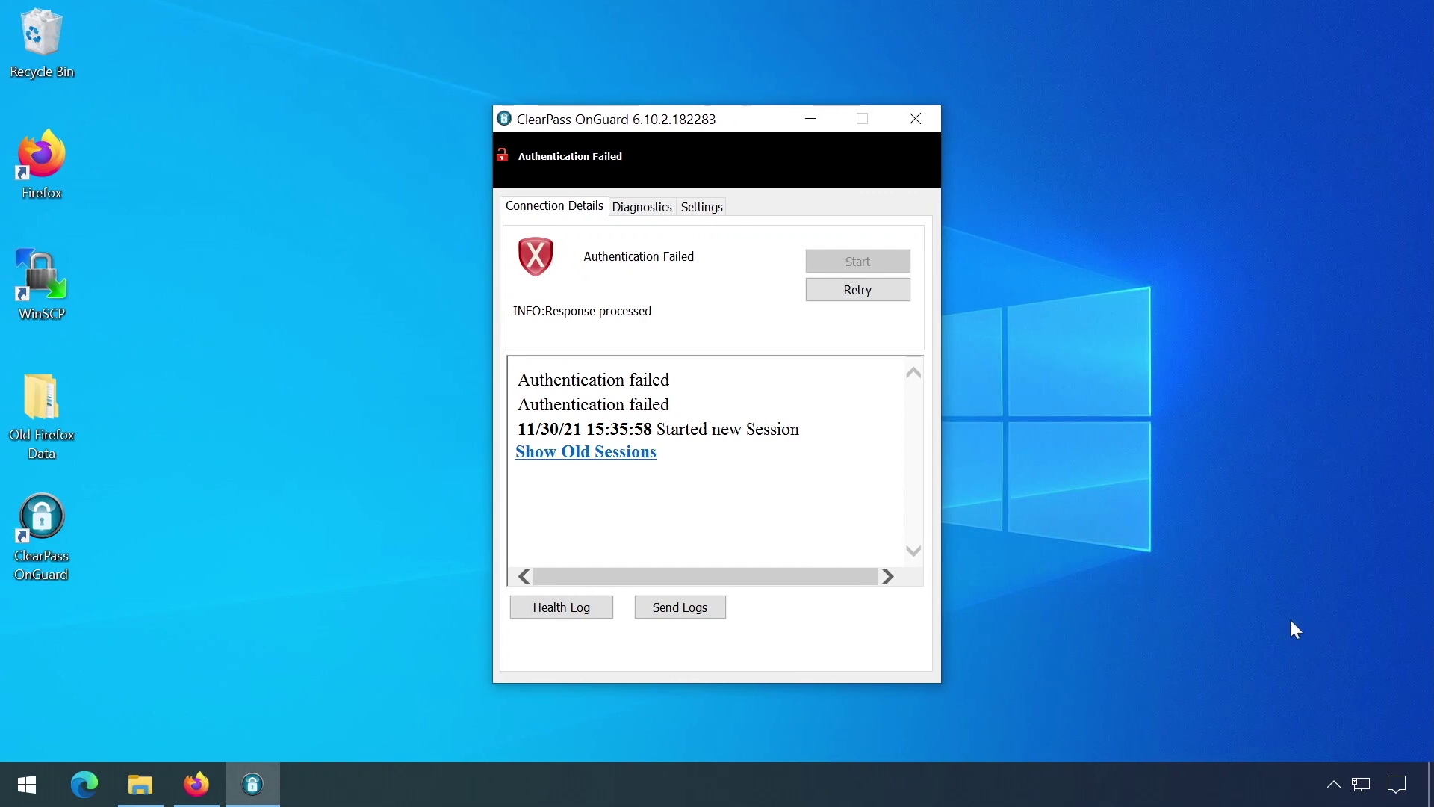
Retry the failed authentication from the OnGuard Connection Details tab to re-run the health check
click(858, 289)
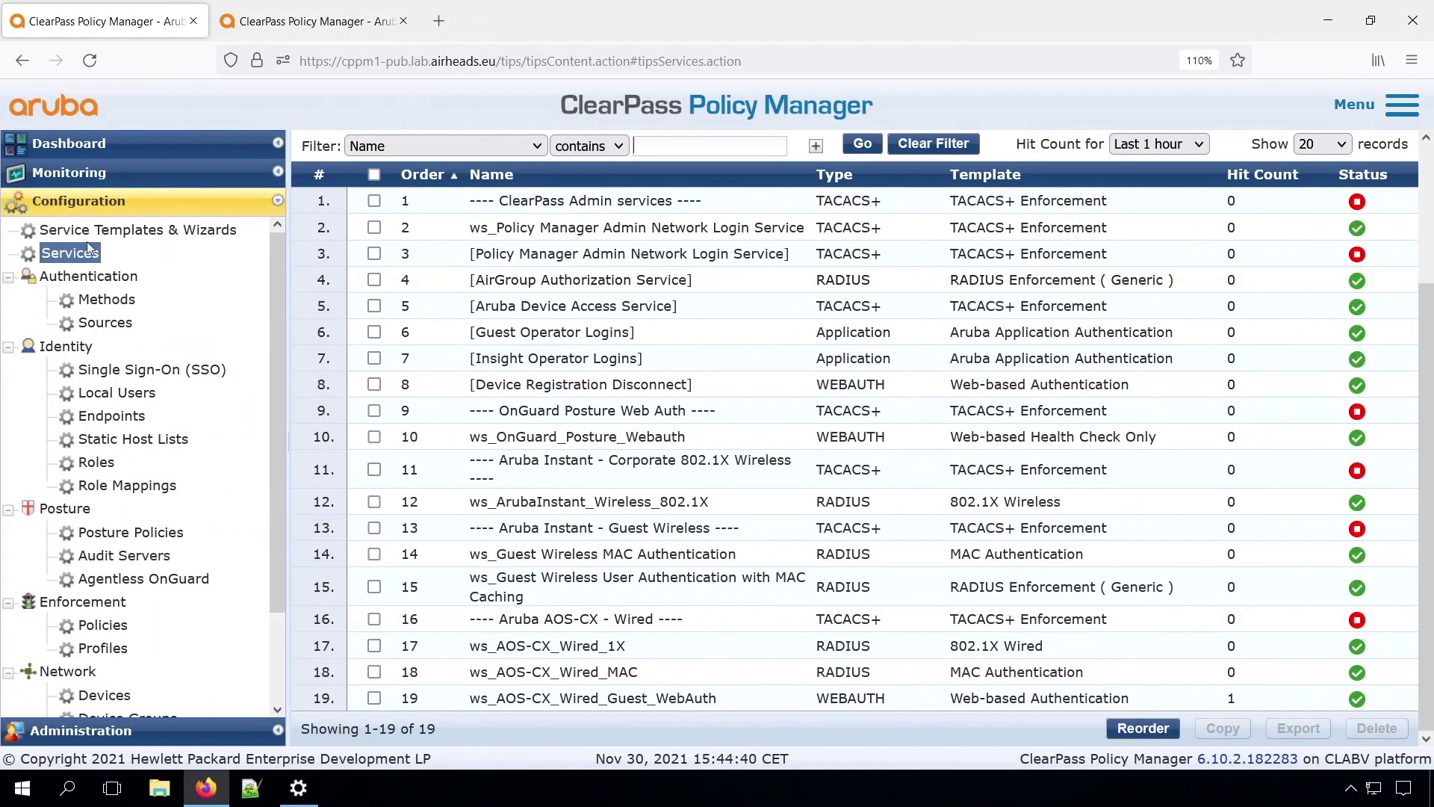
In Access Tracker, inspect the Posture Request input attributes of the accepted WEBAUTH request
click(89, 174)
click(116, 230)
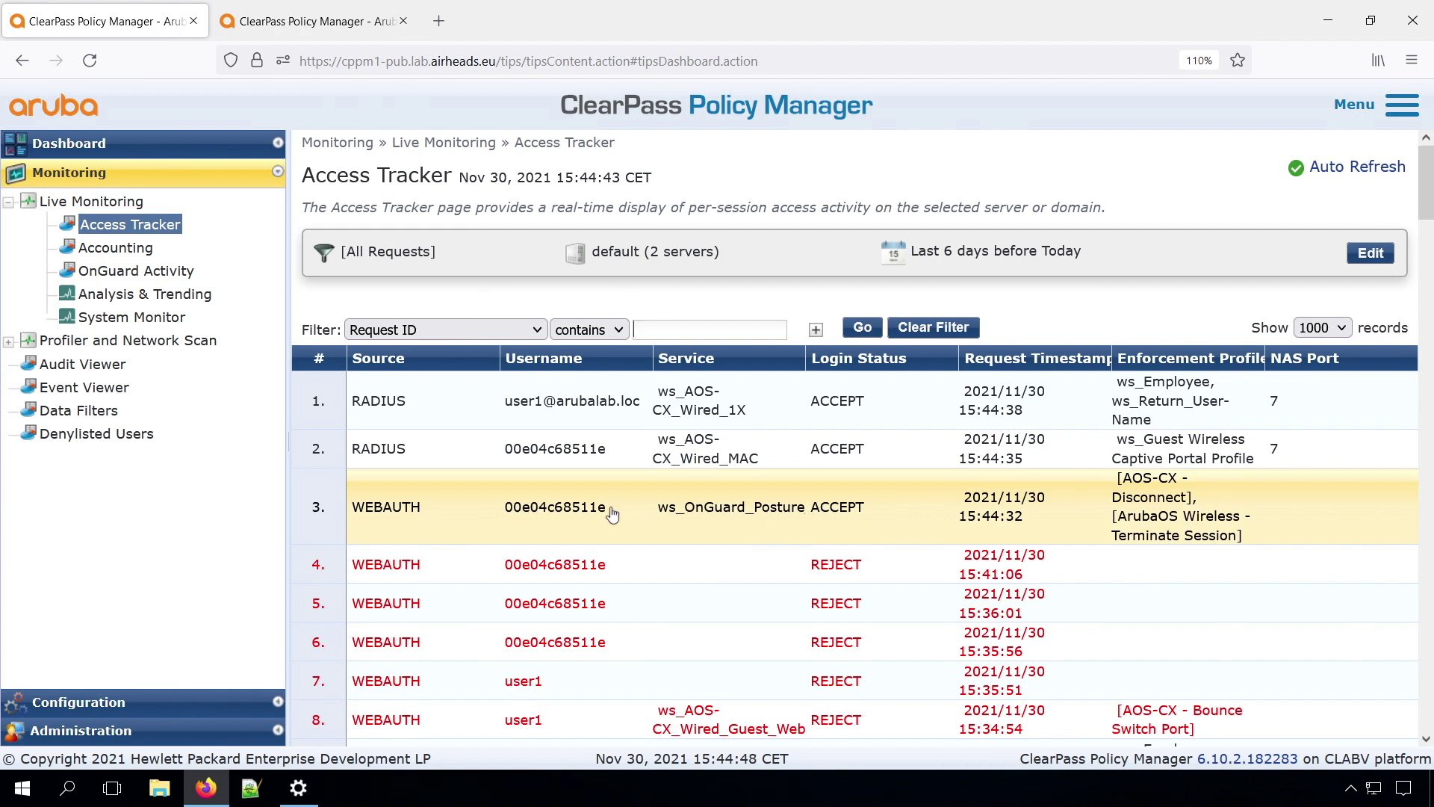
click(569, 515)
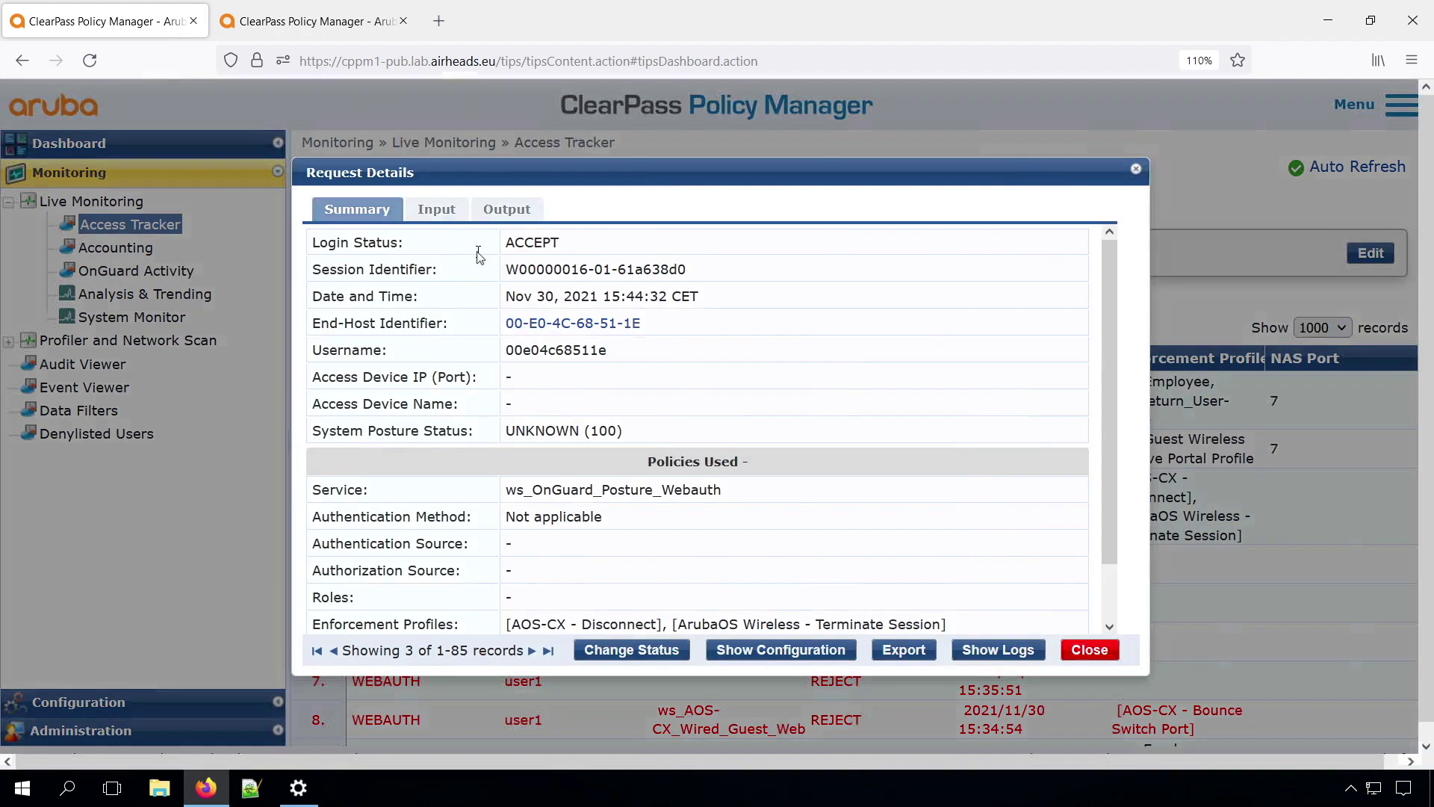
click(438, 213)
click(419, 355)
scroll(562, 526, down, 10)
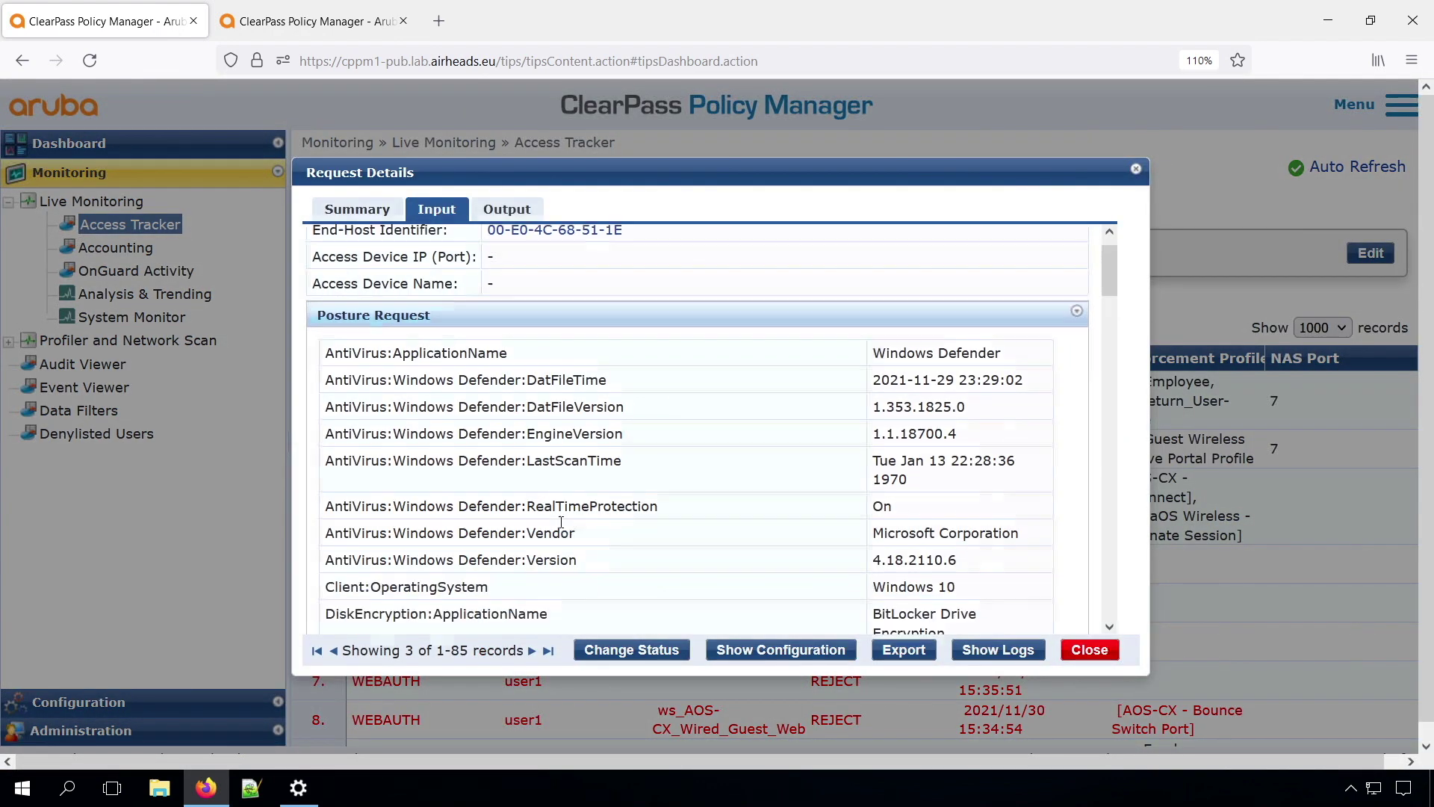
scroll(561, 526, down, 15)
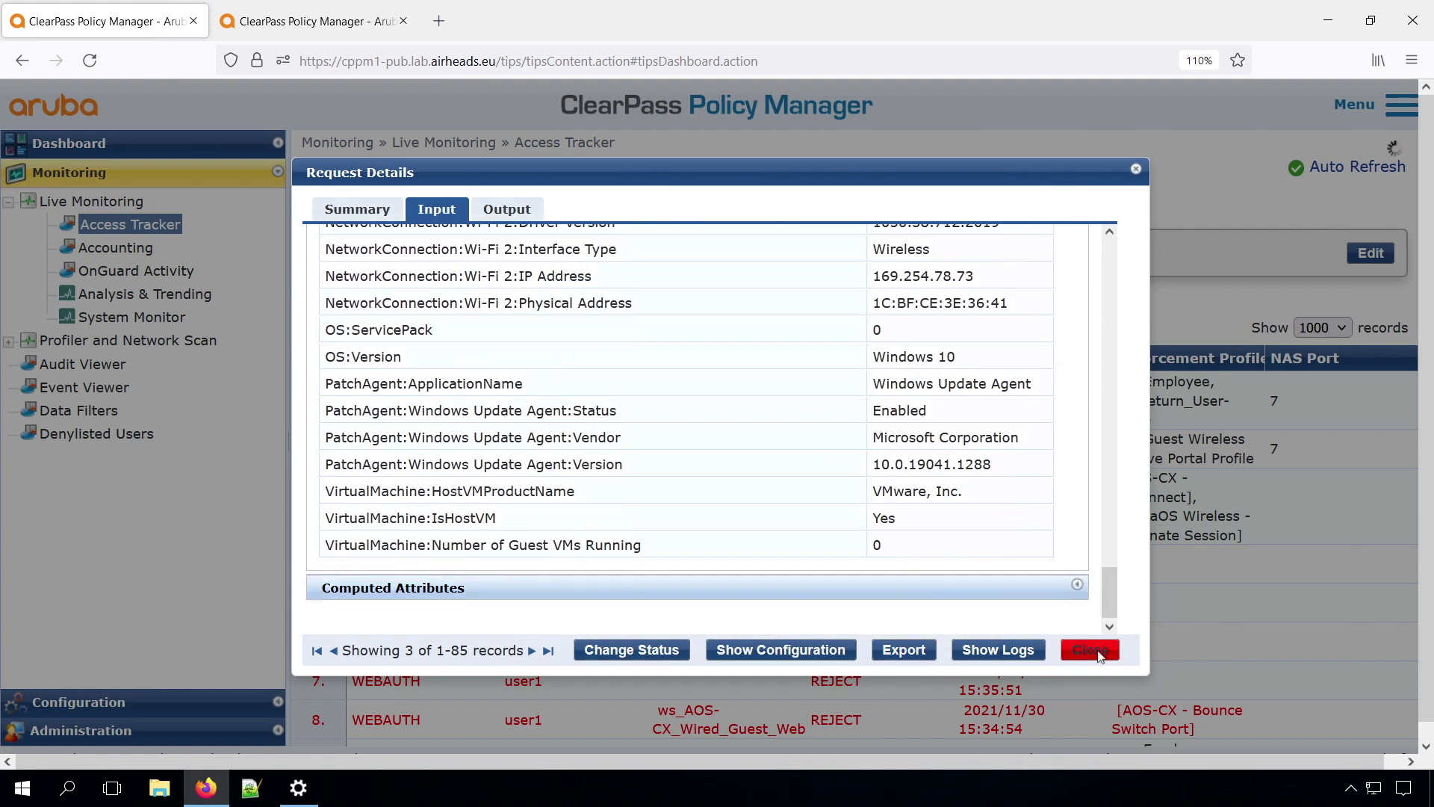
click(1093, 652)
click(79, 703)
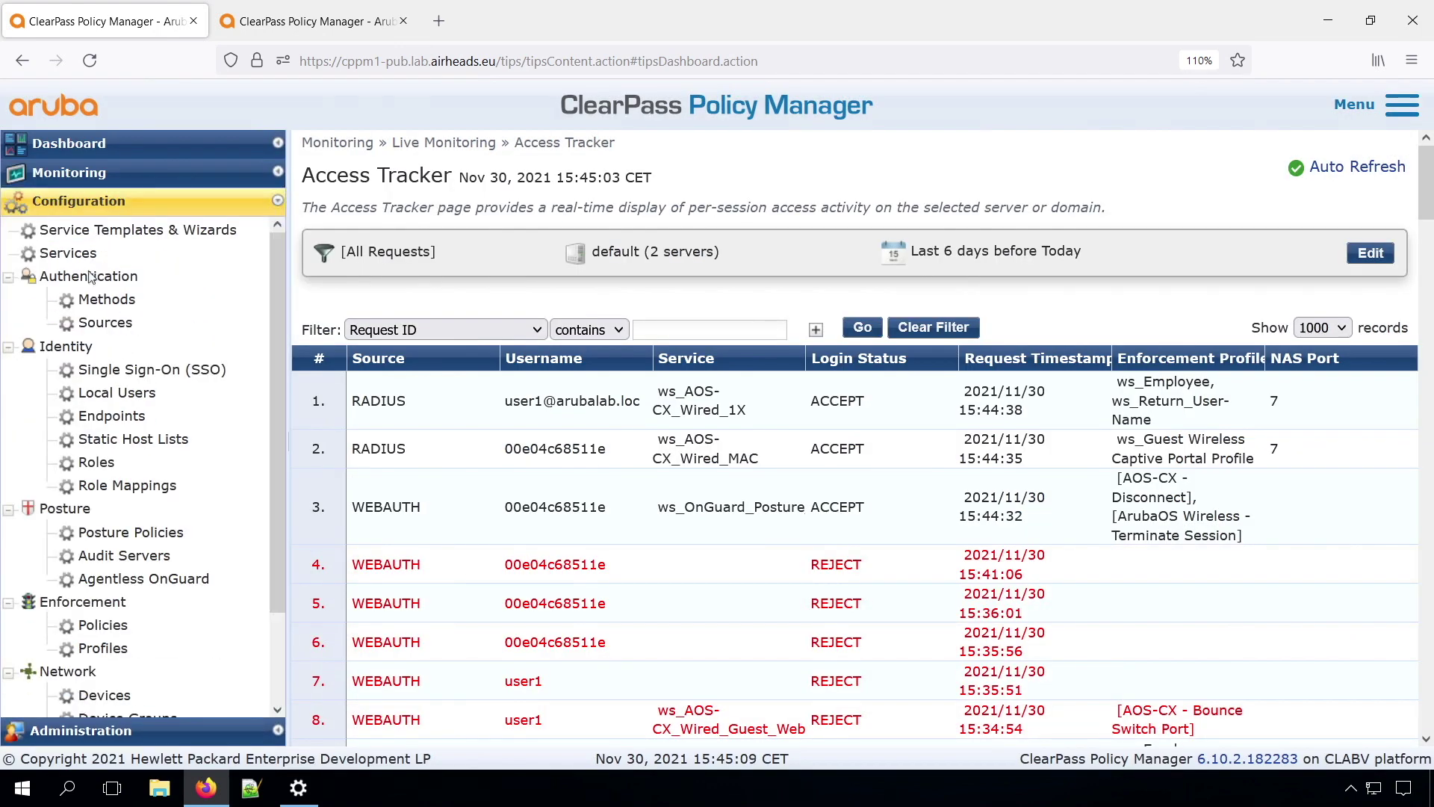
Enable Posture Compliance on the ws_OnGuard_Posture_Webauth service
click(70, 252)
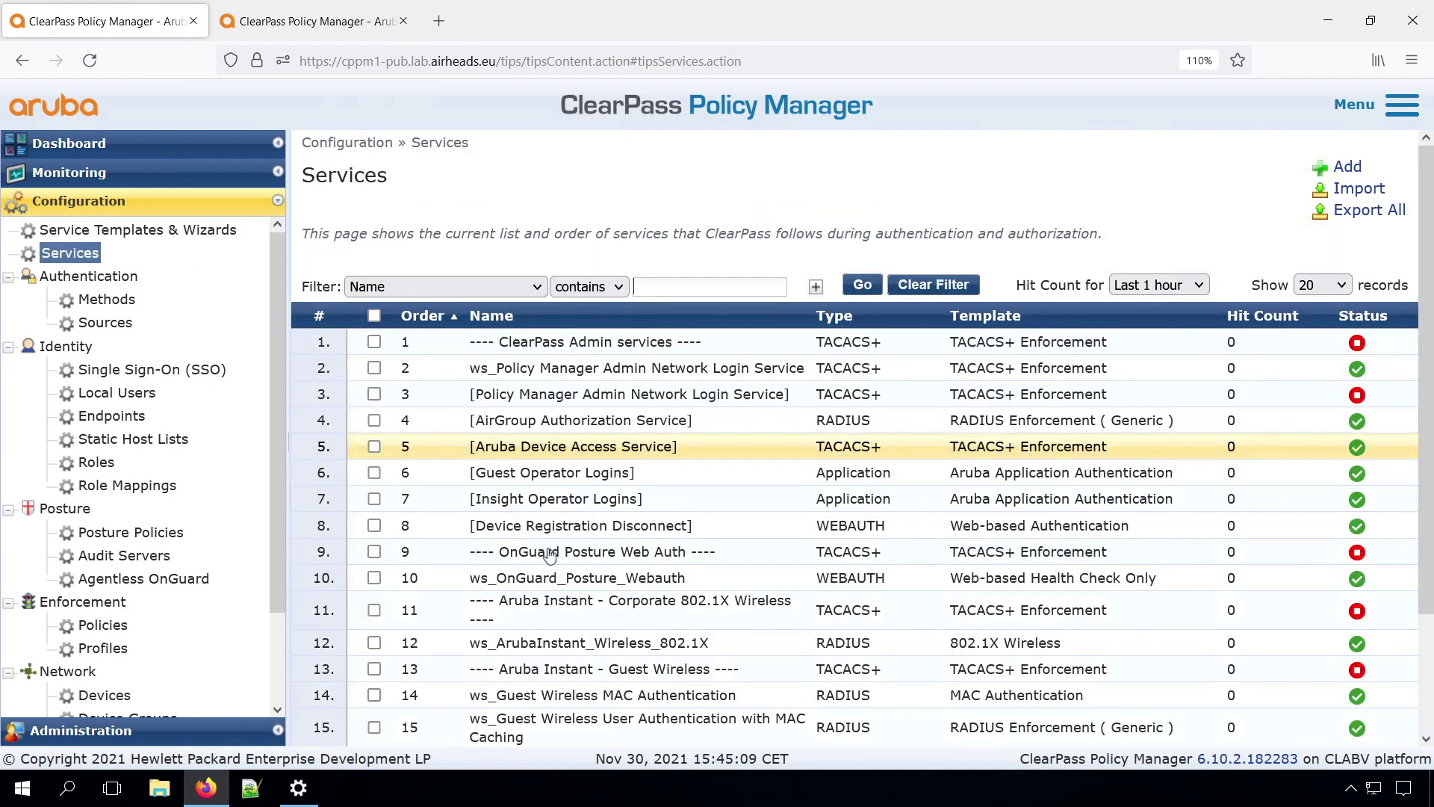
click(559, 580)
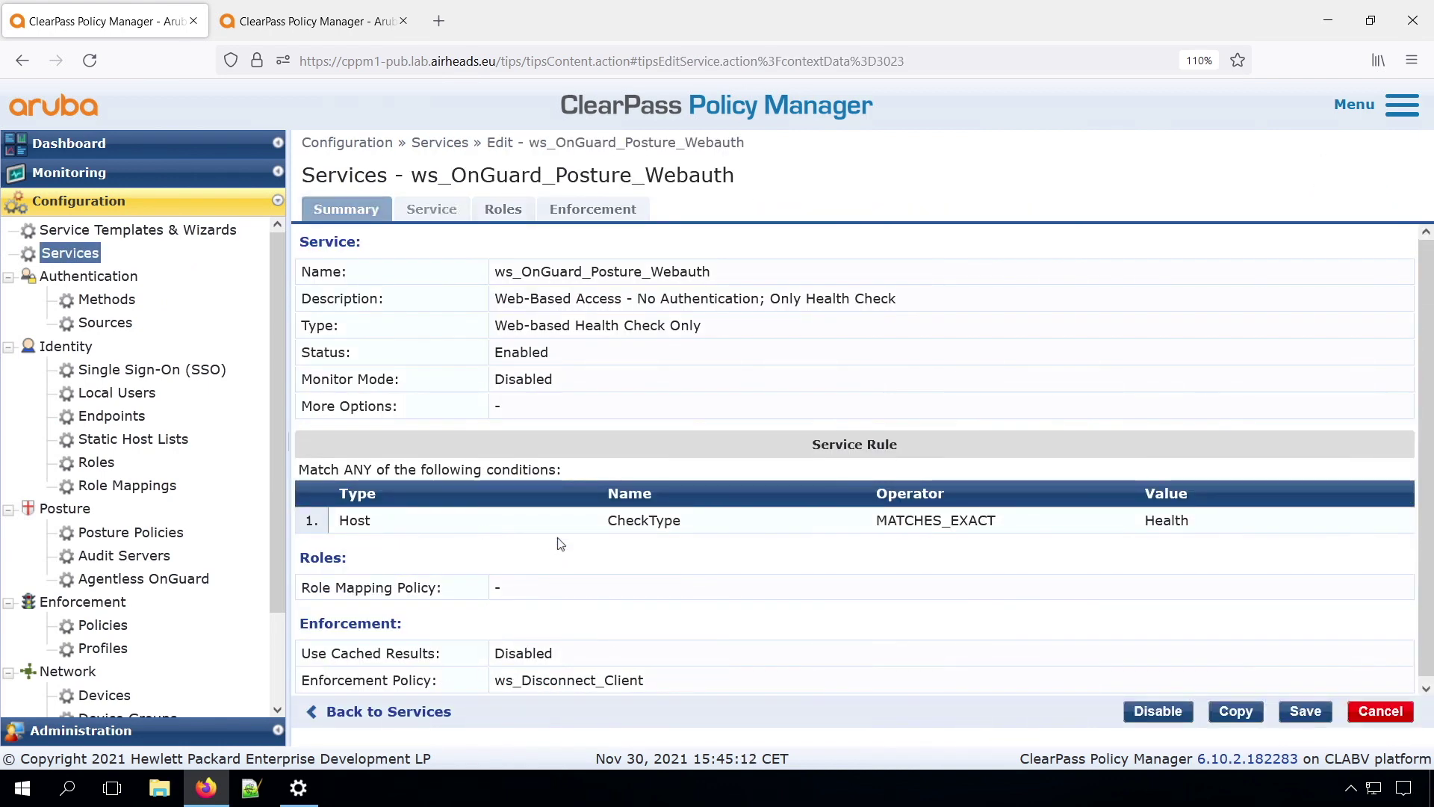
click(430, 214)
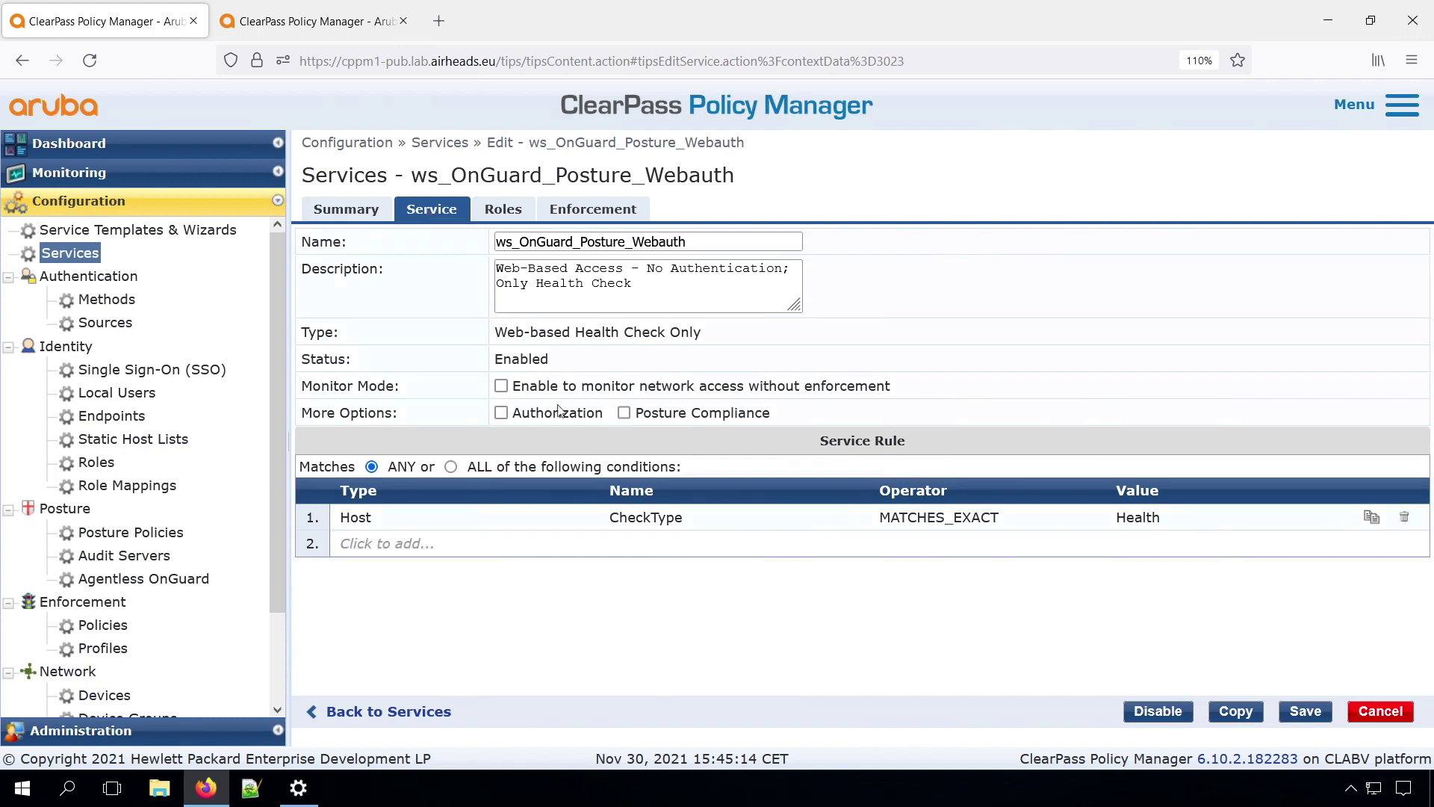
click(623, 412)
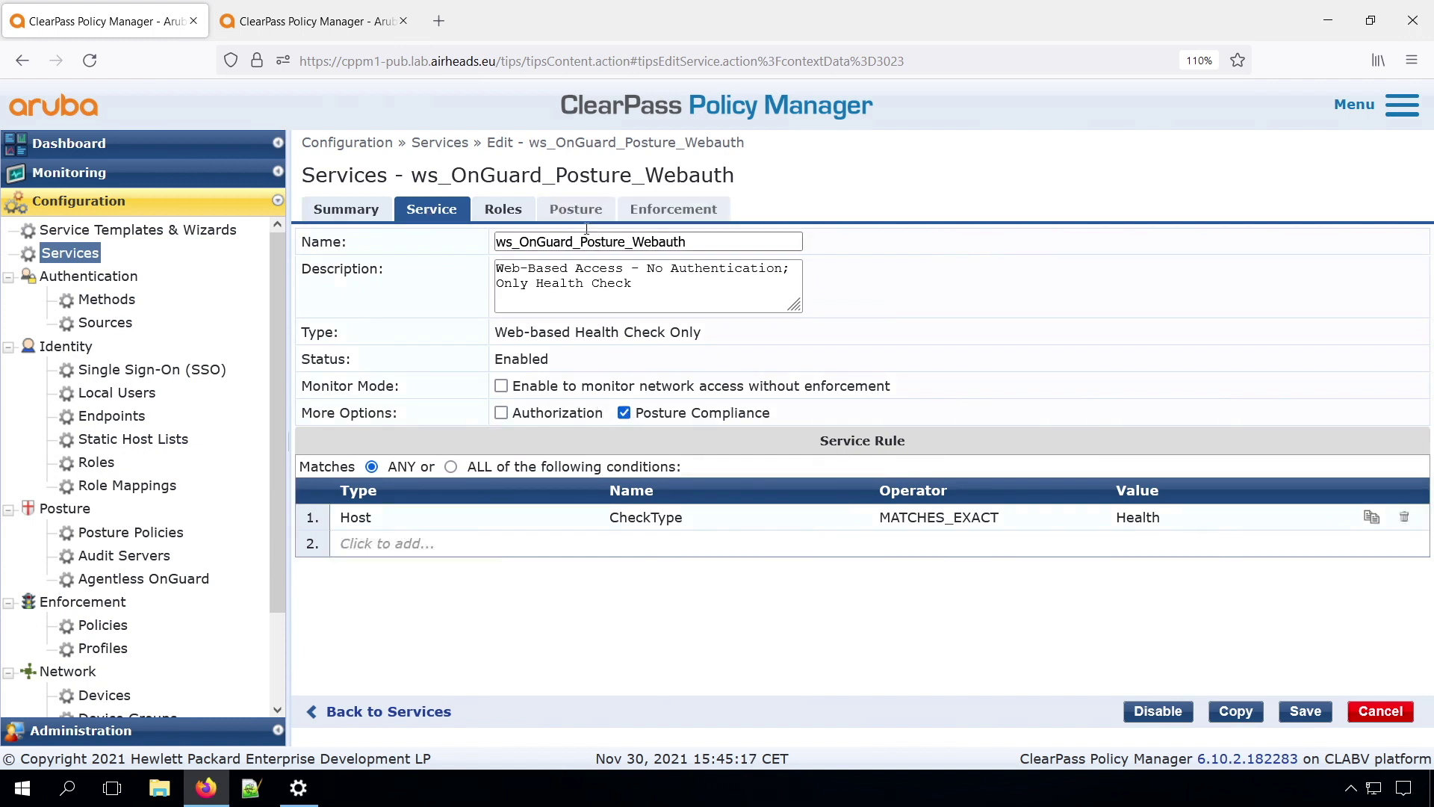
click(580, 201)
click(652, 370)
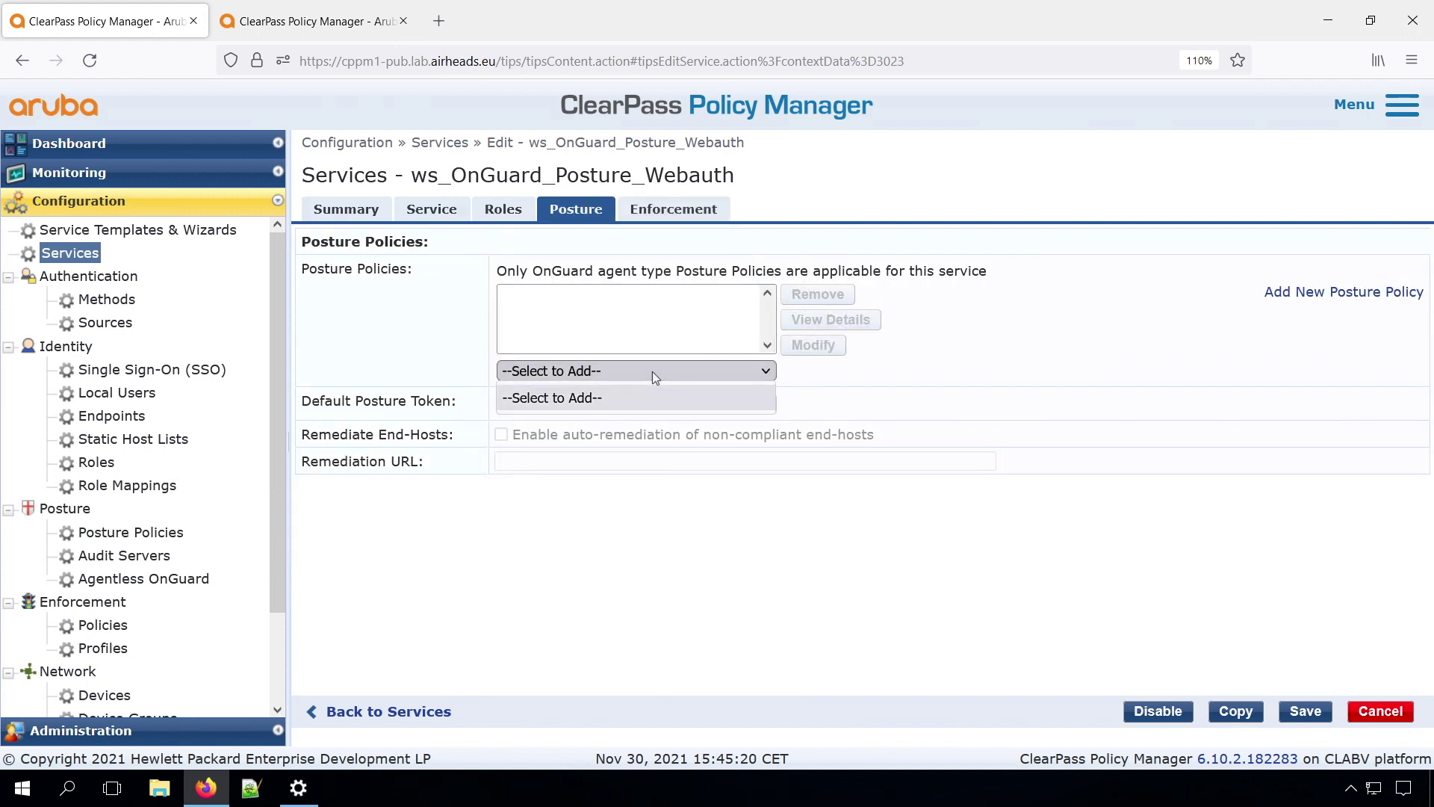
click(652, 371)
Create posture policy ws_OnGuard_Windows, described 'OnGuard Posture Policy for Windows'
click(1309, 292)
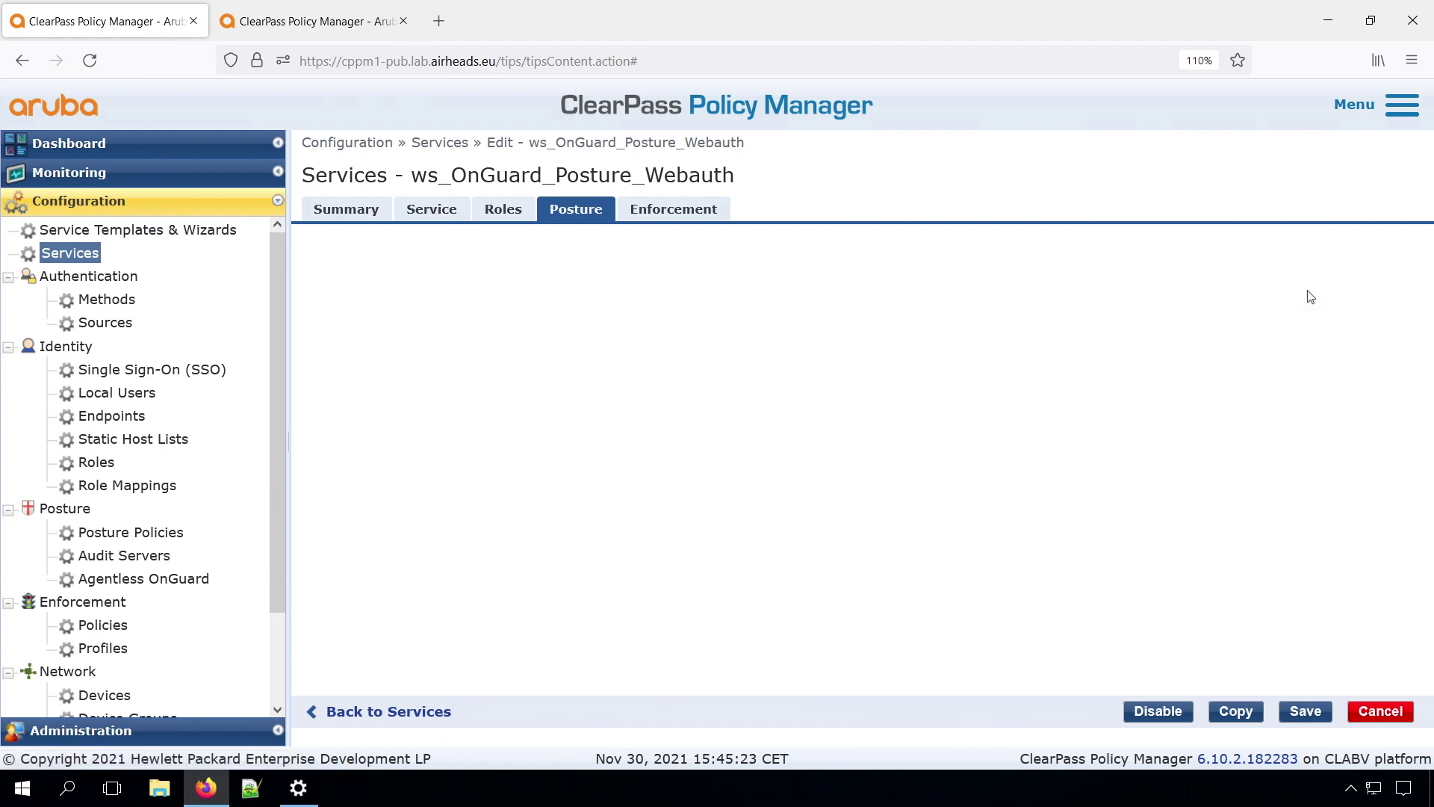
click(551, 241)
text(ws_OnGuard_Windows)
key(Tab)
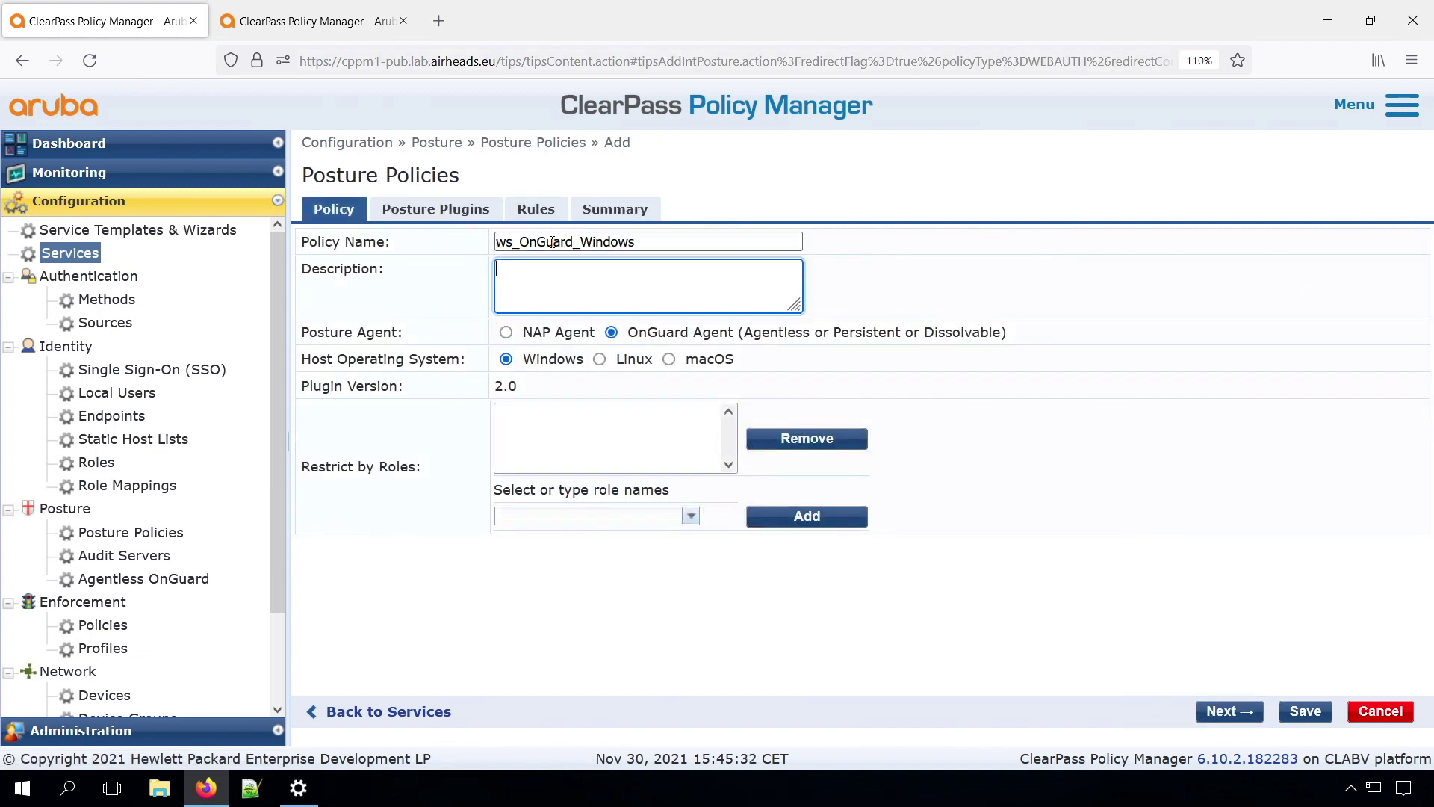
text(OnGuard Posture Policy for Wond)
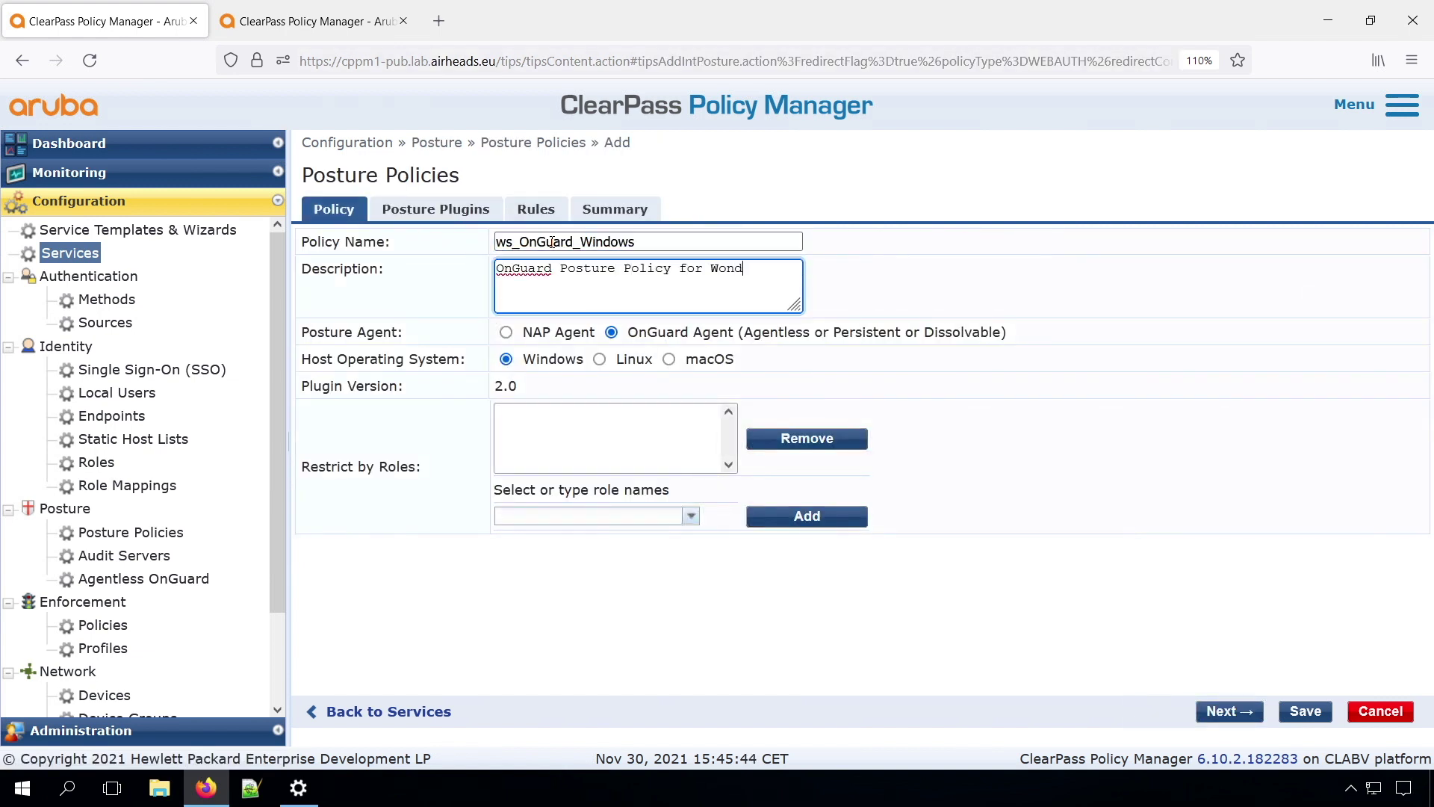
key(BackSpace)
key(BackSpace)
key(BackSpace)
text(indows)
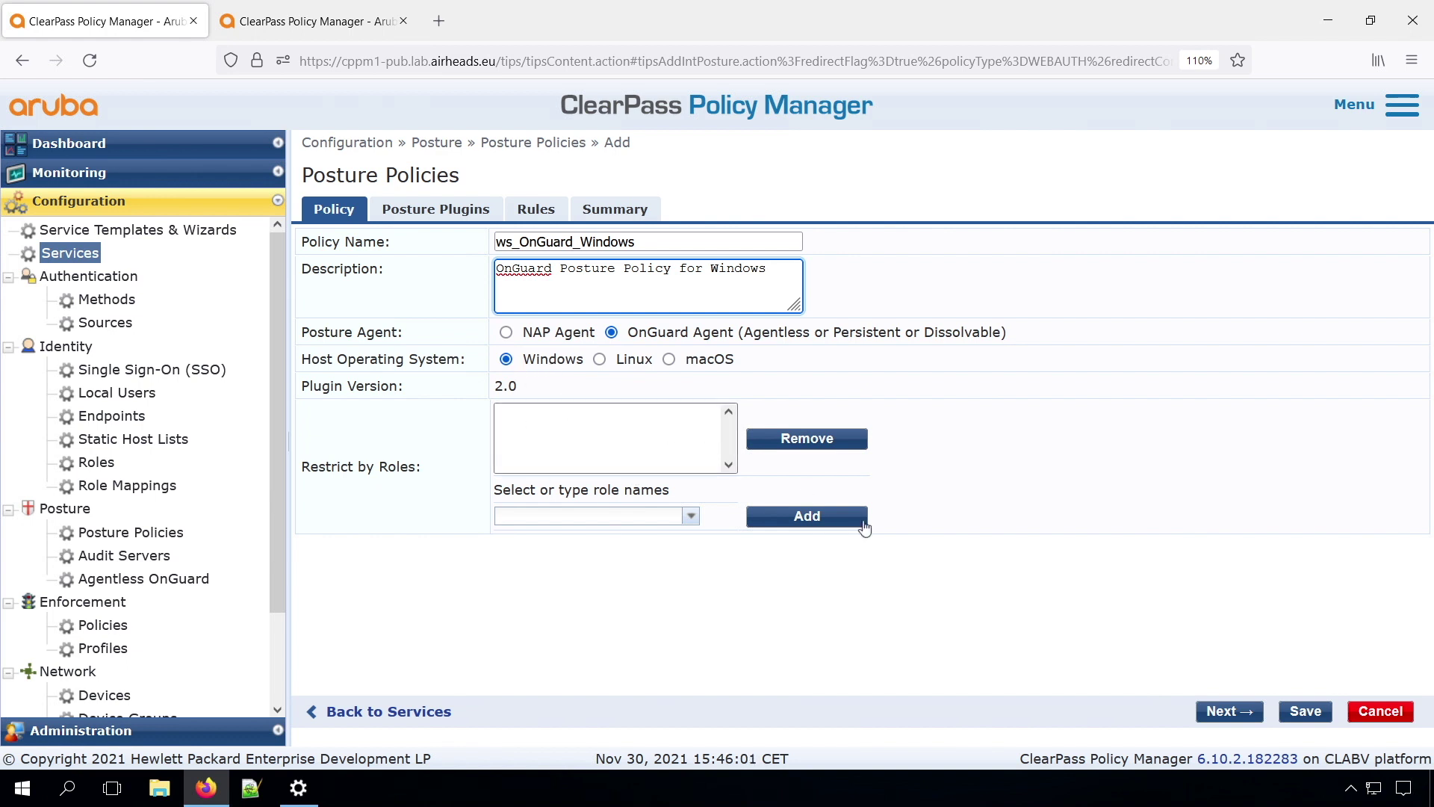
click(1226, 711)
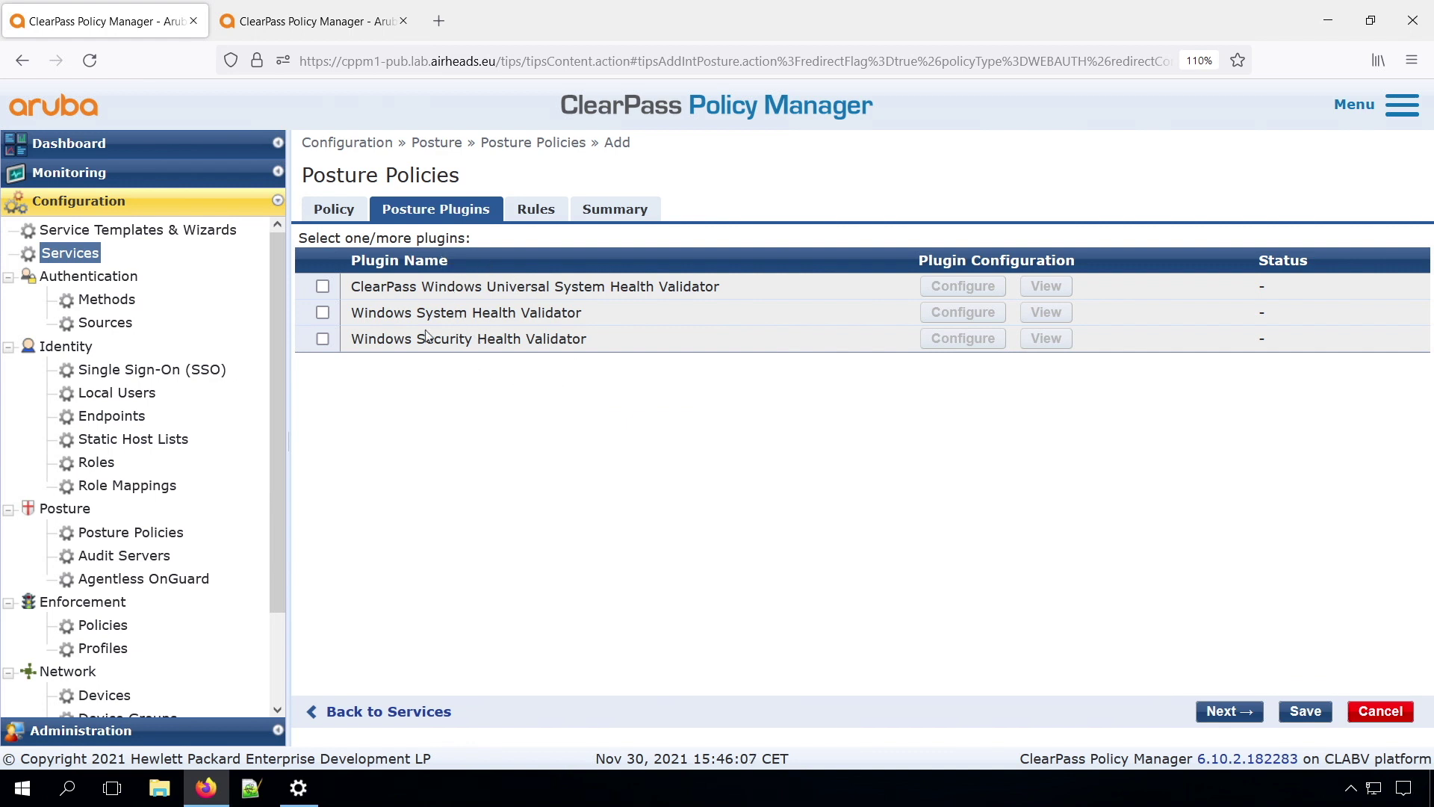
Require firewall and antivirus on Windows 10 in Windows Security Health Validator, then add Windows System Health Validator
click(323, 339)
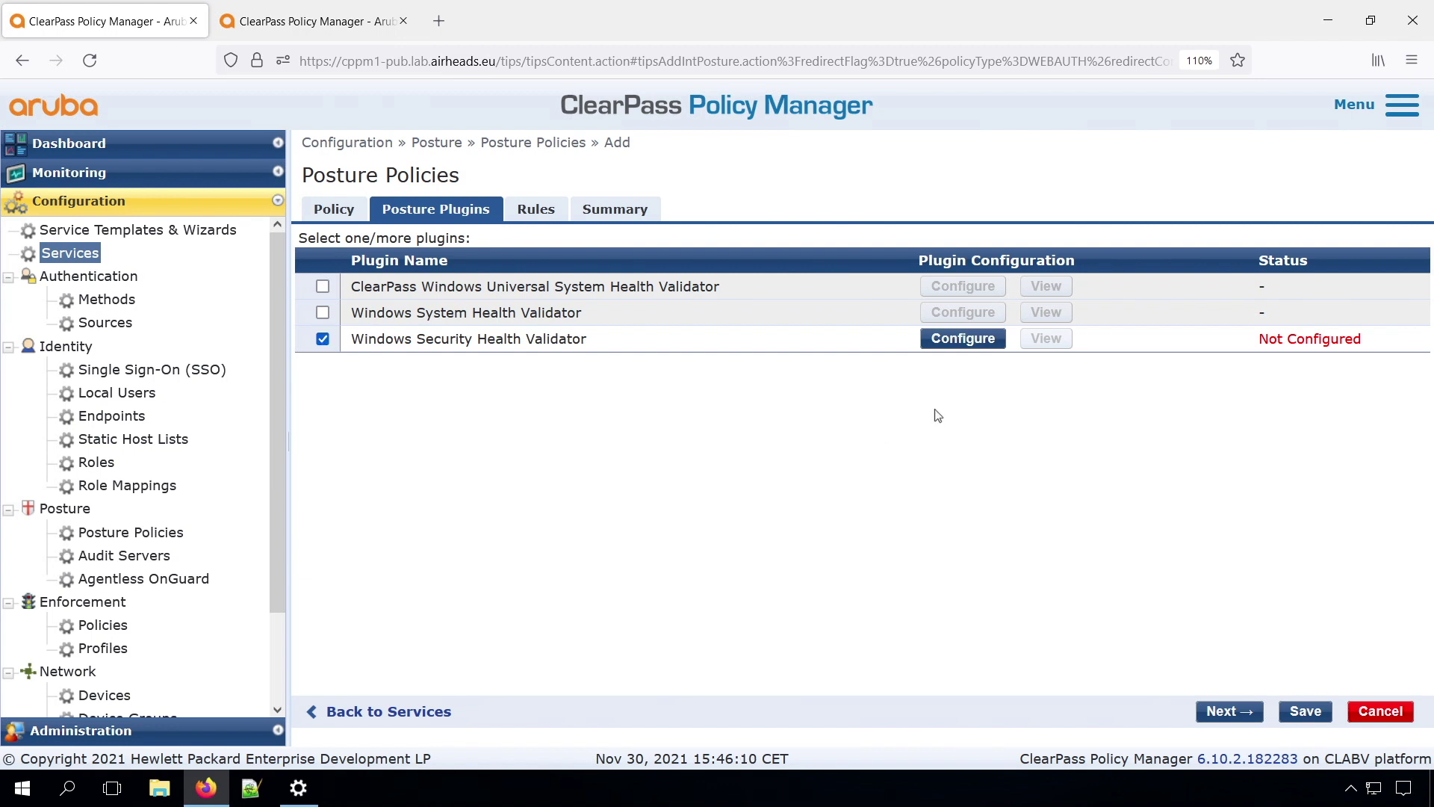
click(961, 338)
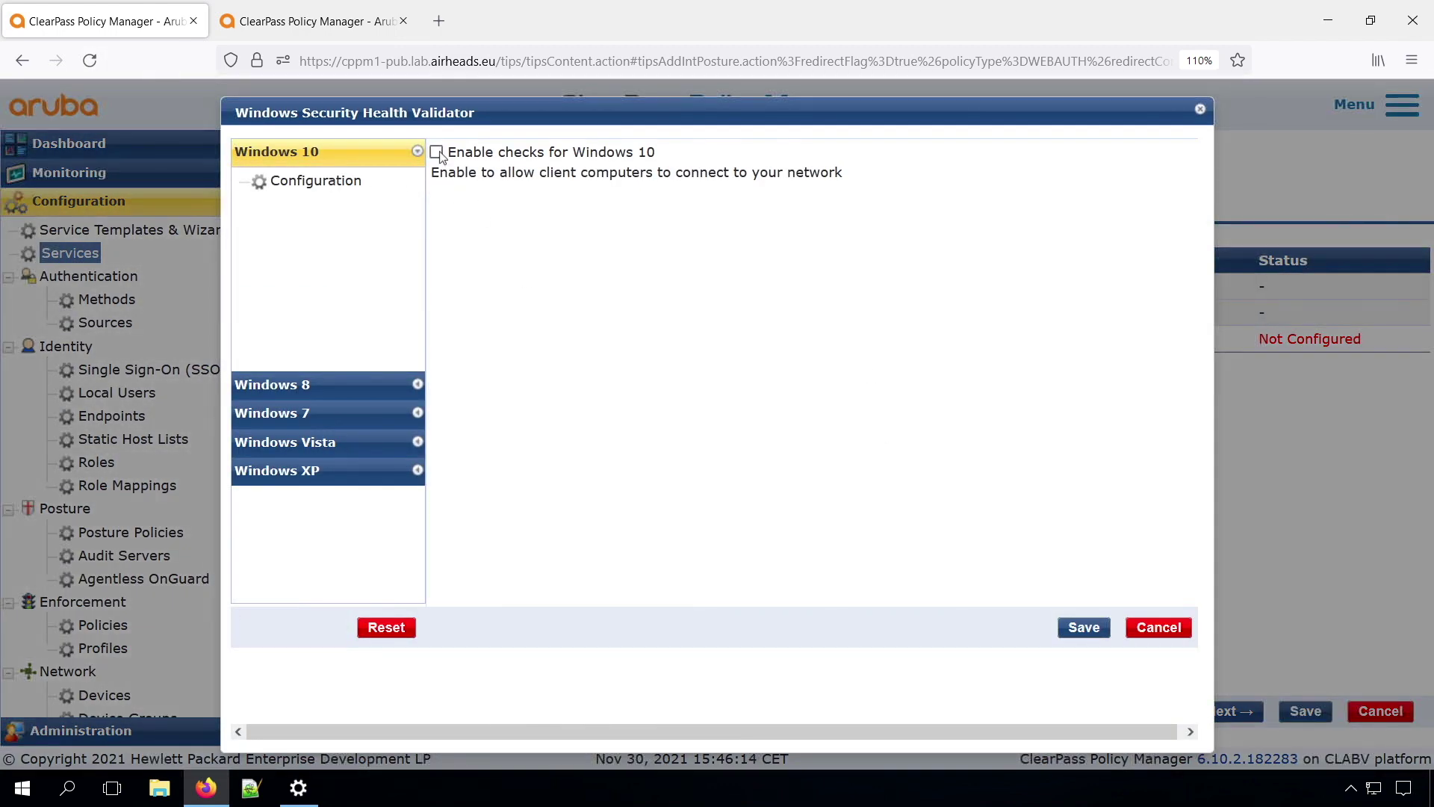
click(437, 153)
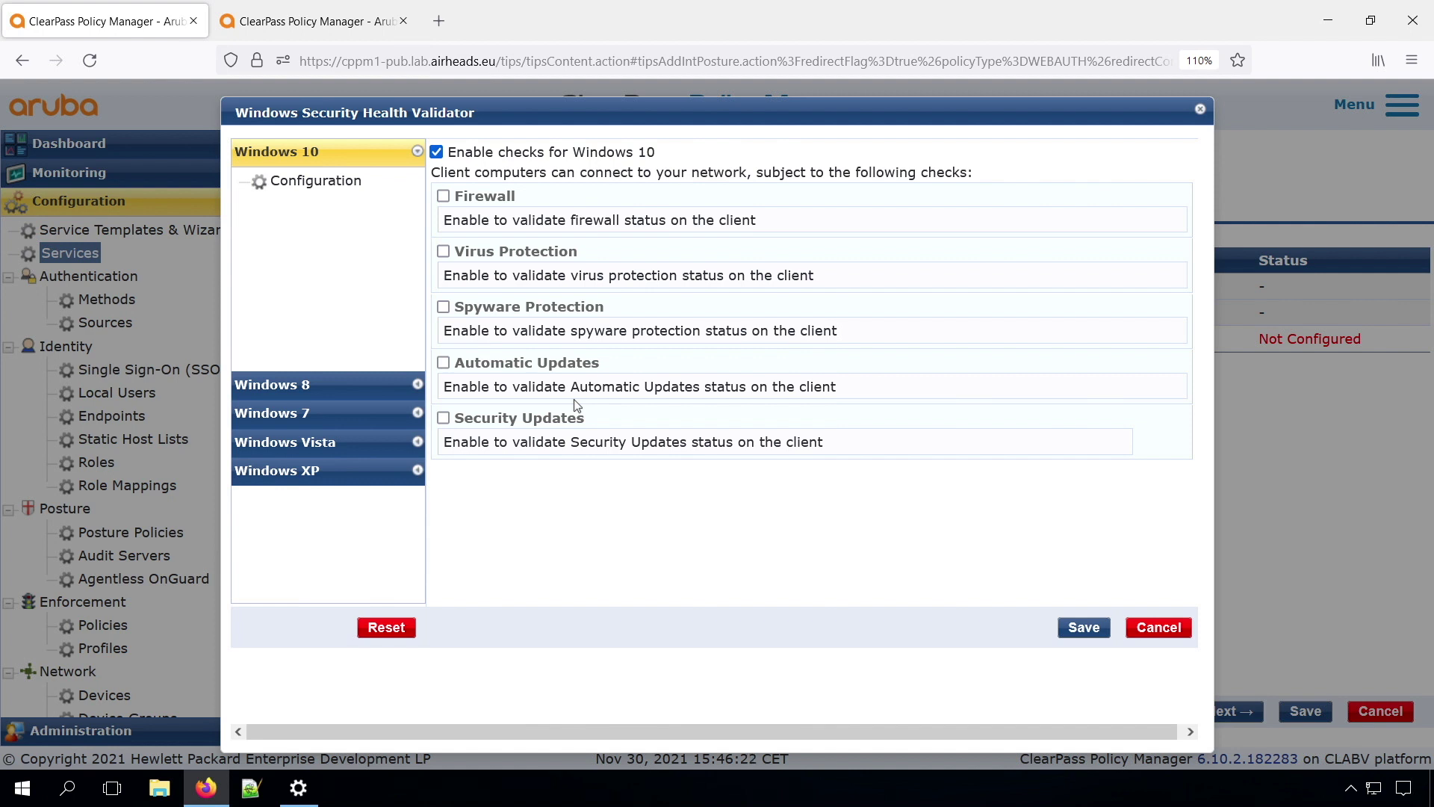
click(443, 196)
click(443, 252)
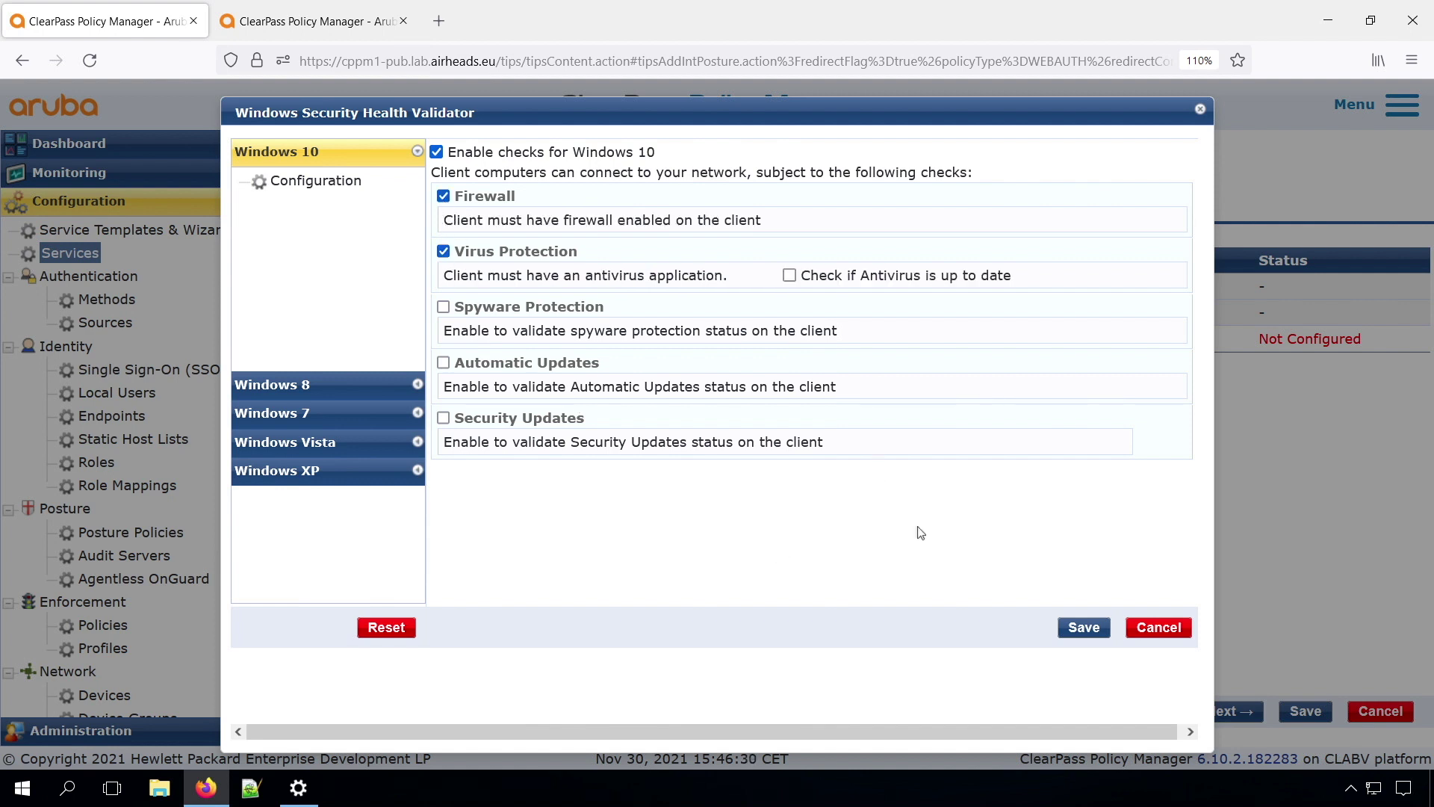
click(1083, 628)
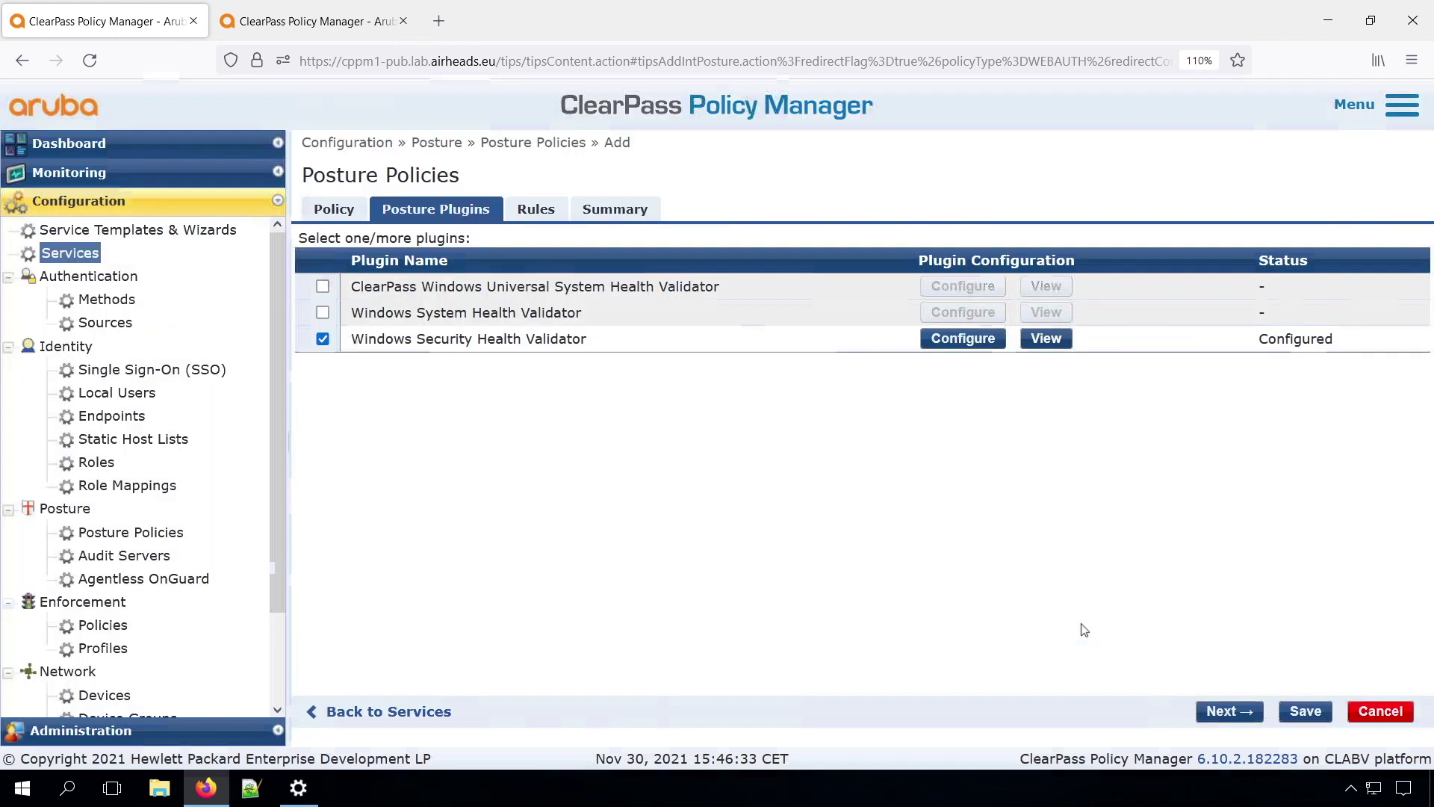
click(323, 313)
Save Windows System Health Validator without a Windows 10 service-pack restriction, then add the Universal validator
click(945, 314)
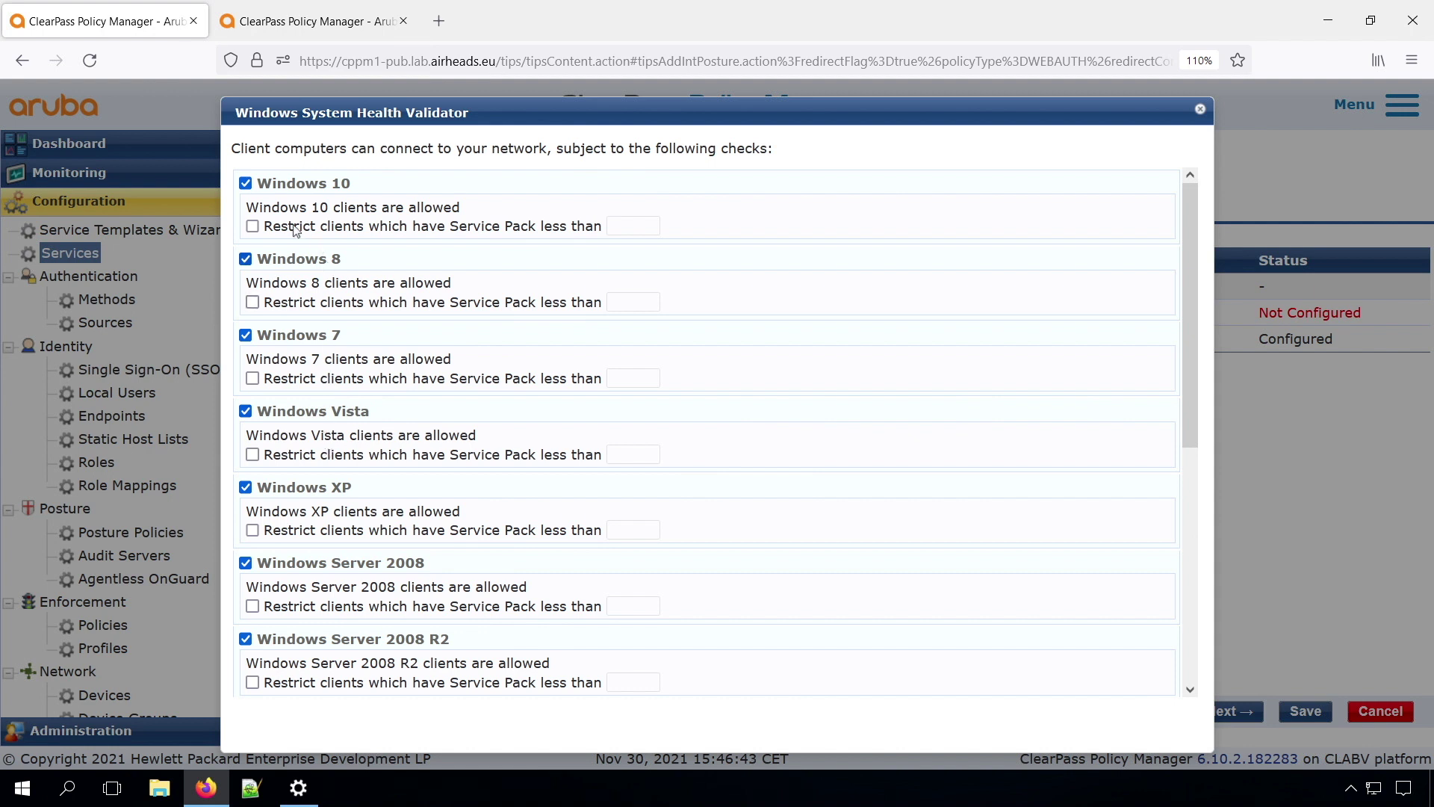
click(252, 227)
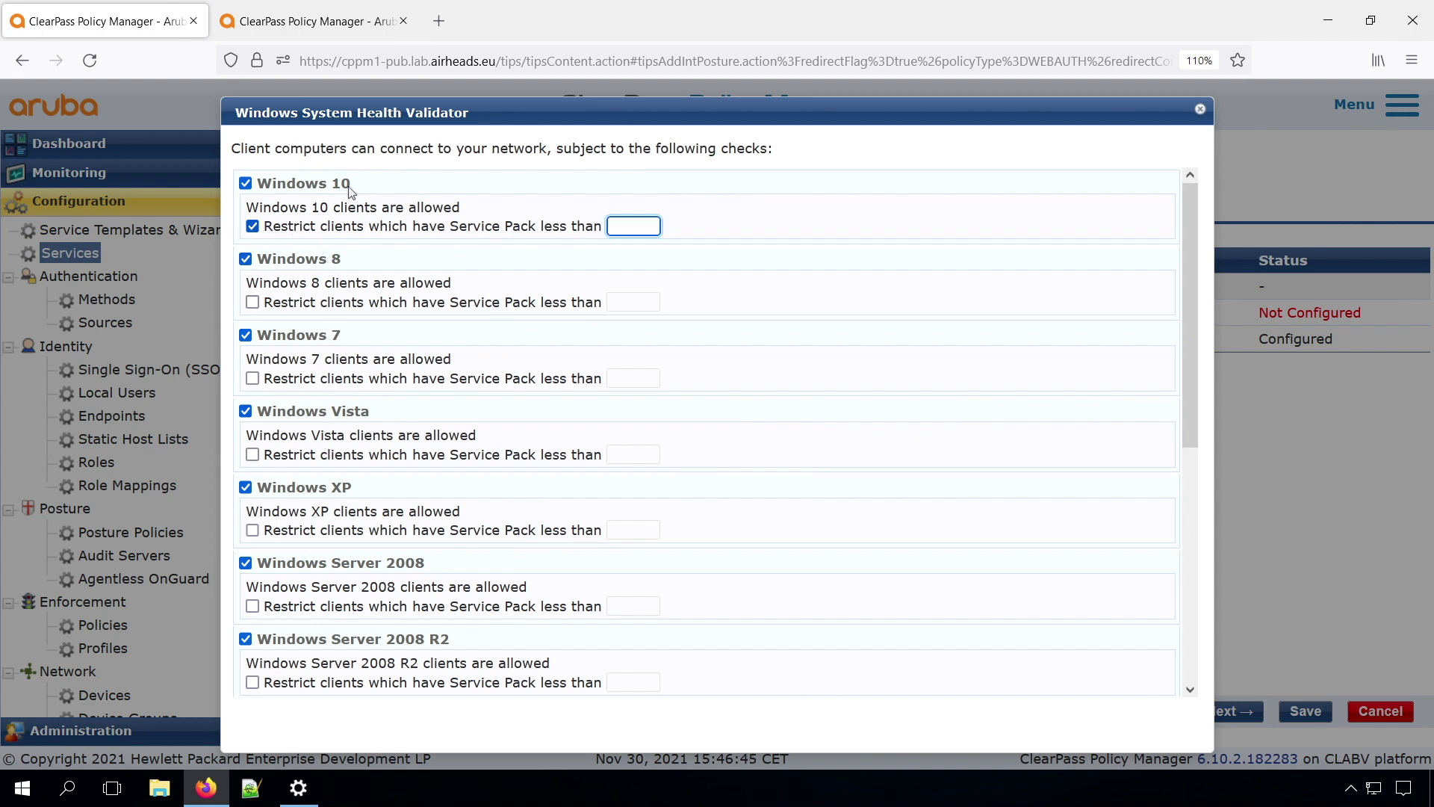
click(252, 226)
scroll(887, 512, down, 5)
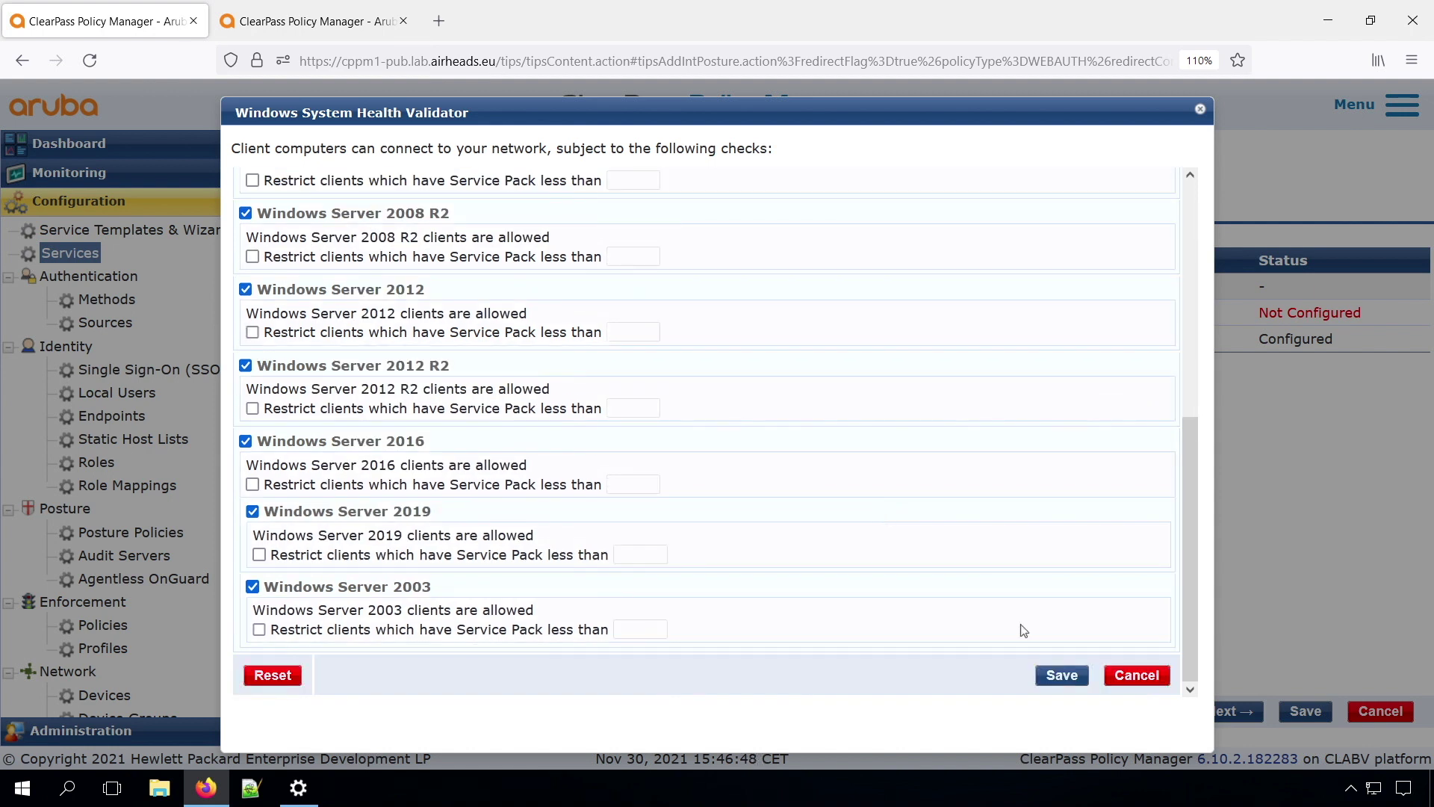
click(1066, 672)
click(322, 288)
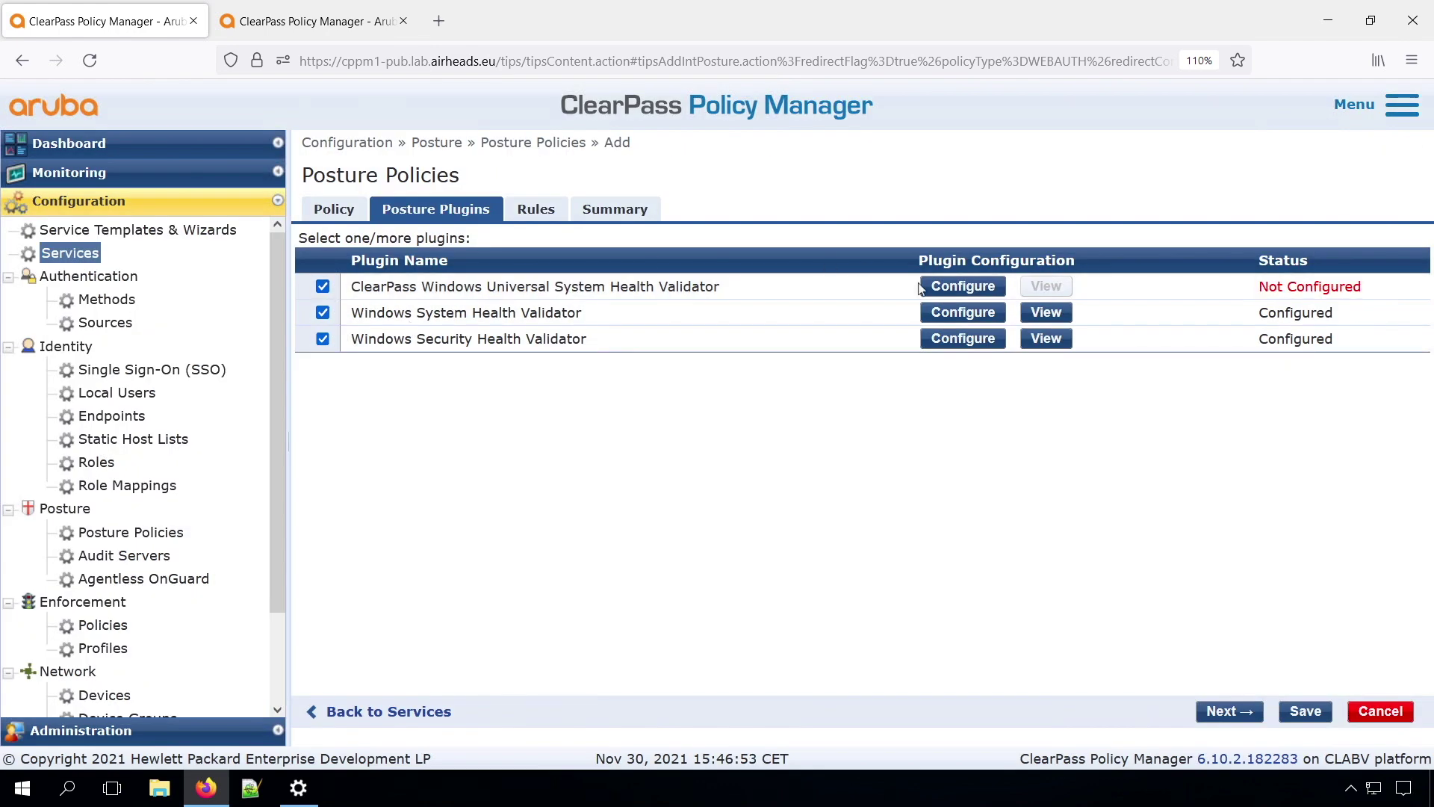
Enable Windows 10 checks in the ClearPass Windows Universal System Health Validator
click(952, 288)
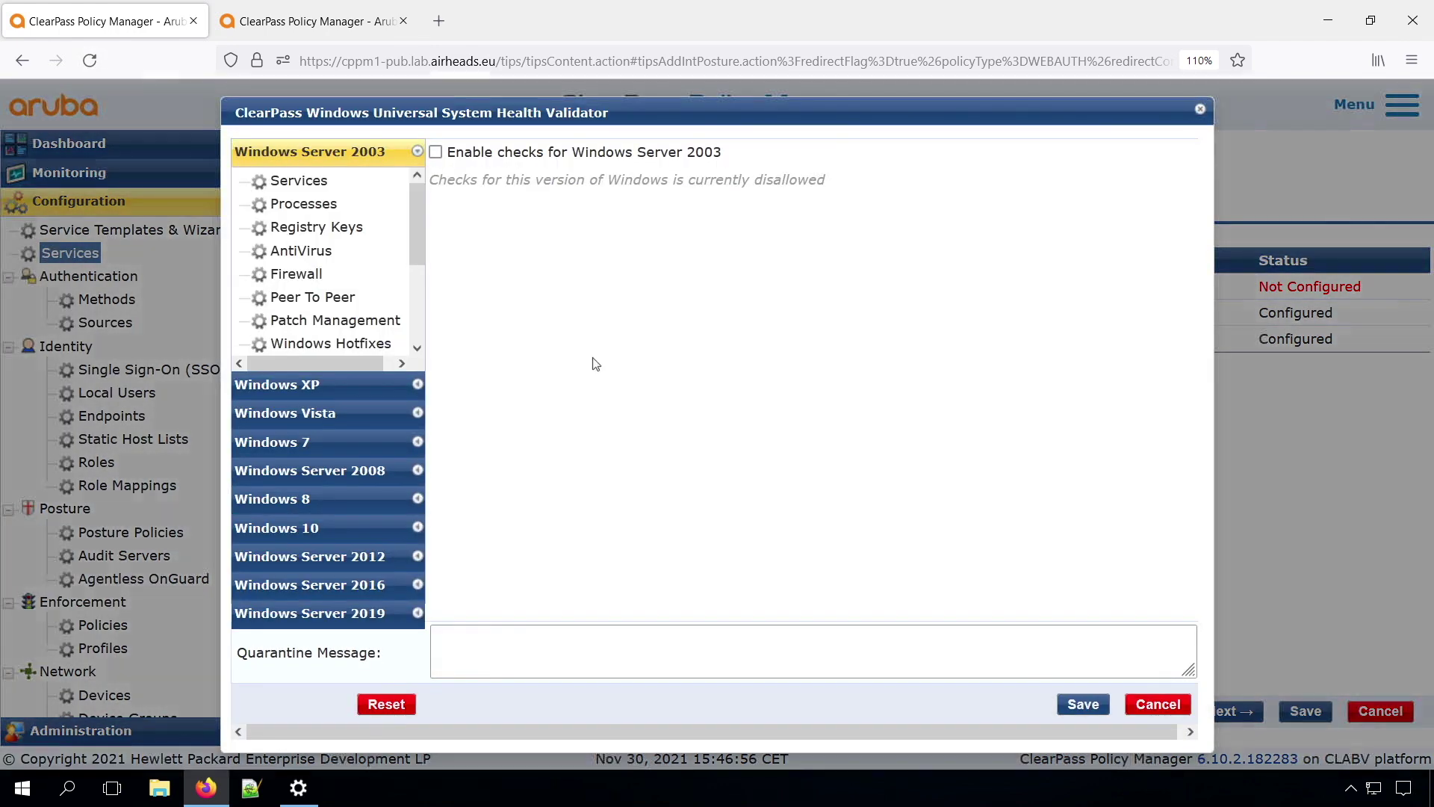
click(296, 531)
click(436, 153)
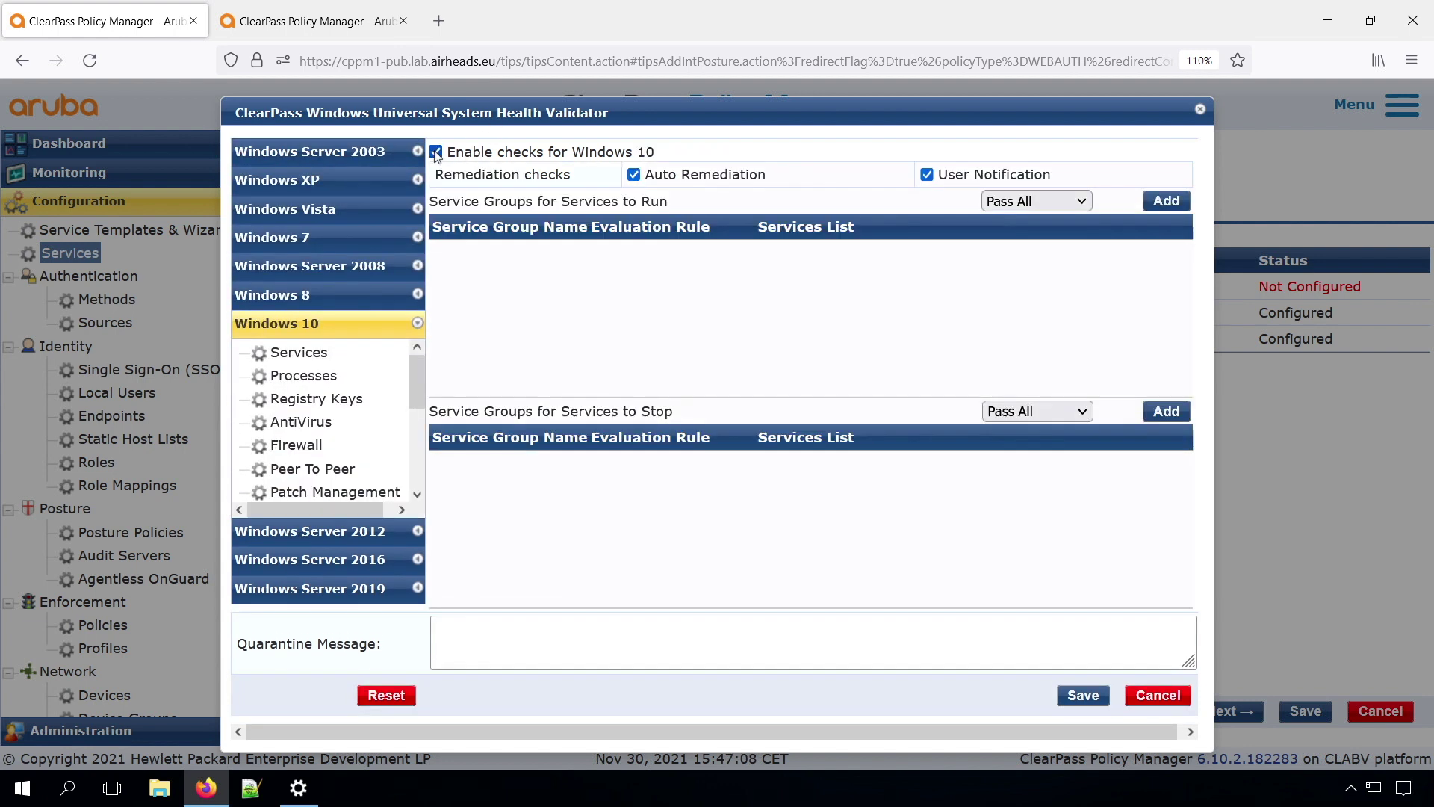
Add notepad.exe, displayed as 'Notepad (INSECURE)', as a process that must be absent
click(306, 377)
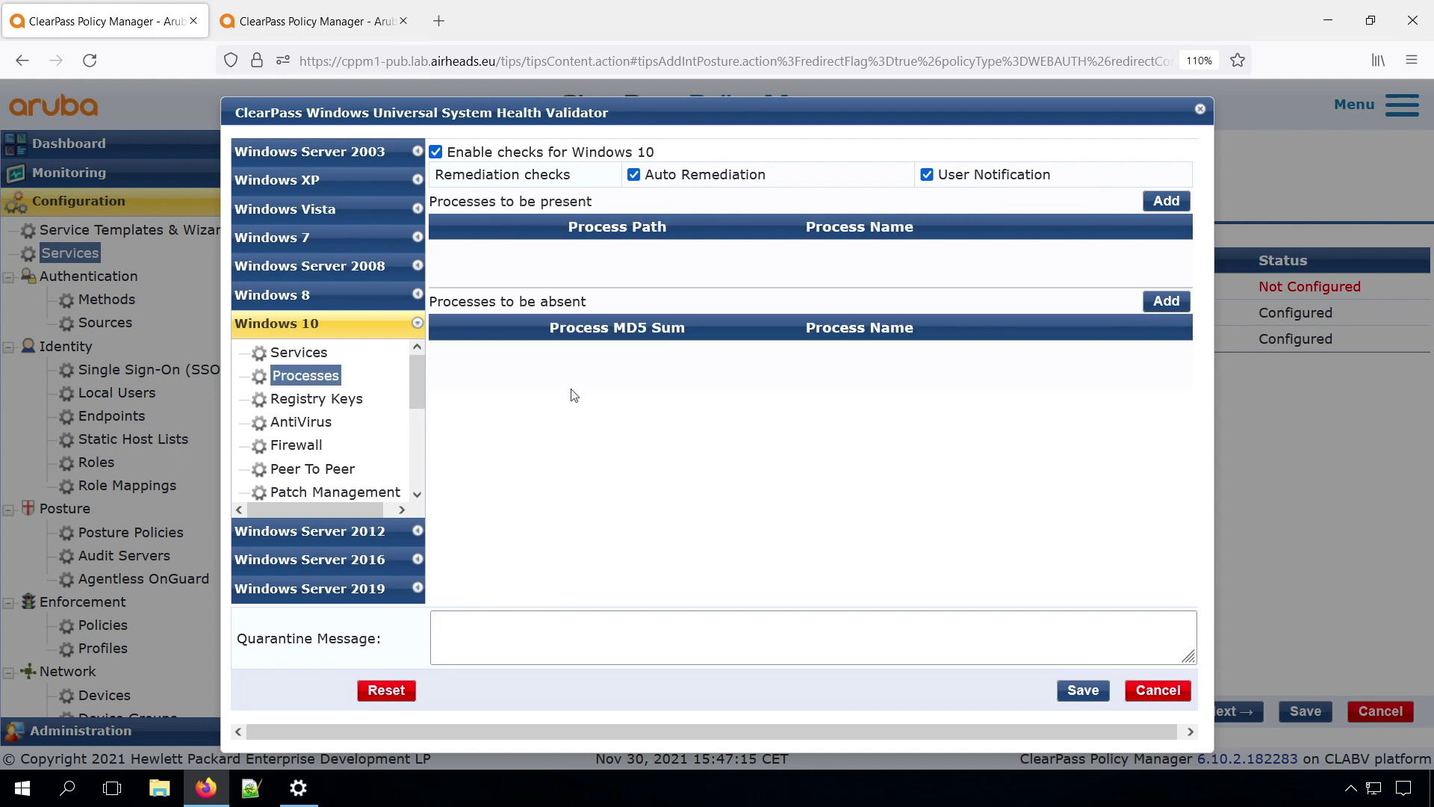
click(1166, 302)
click(770, 207)
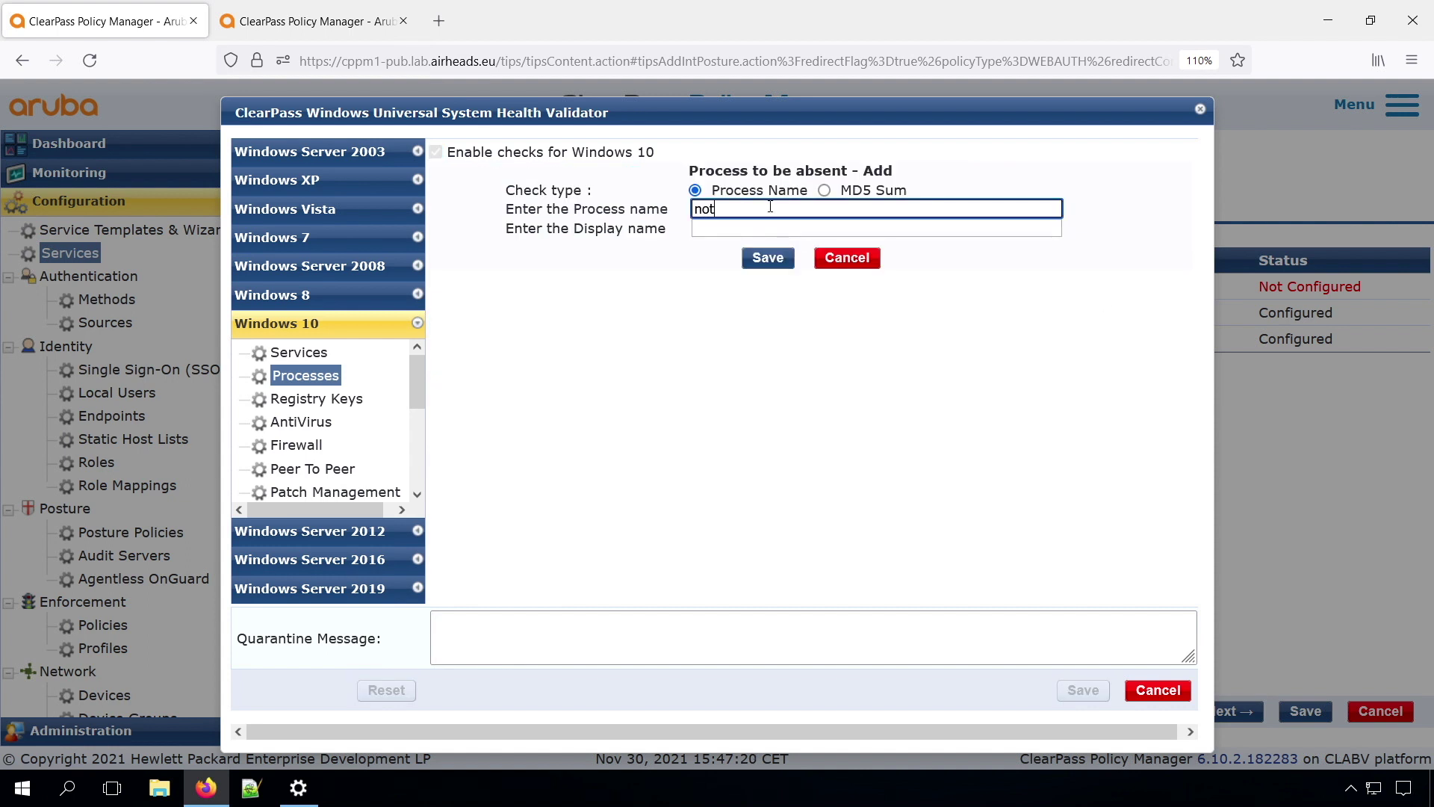
text(notepad.exe)
key(Tab)
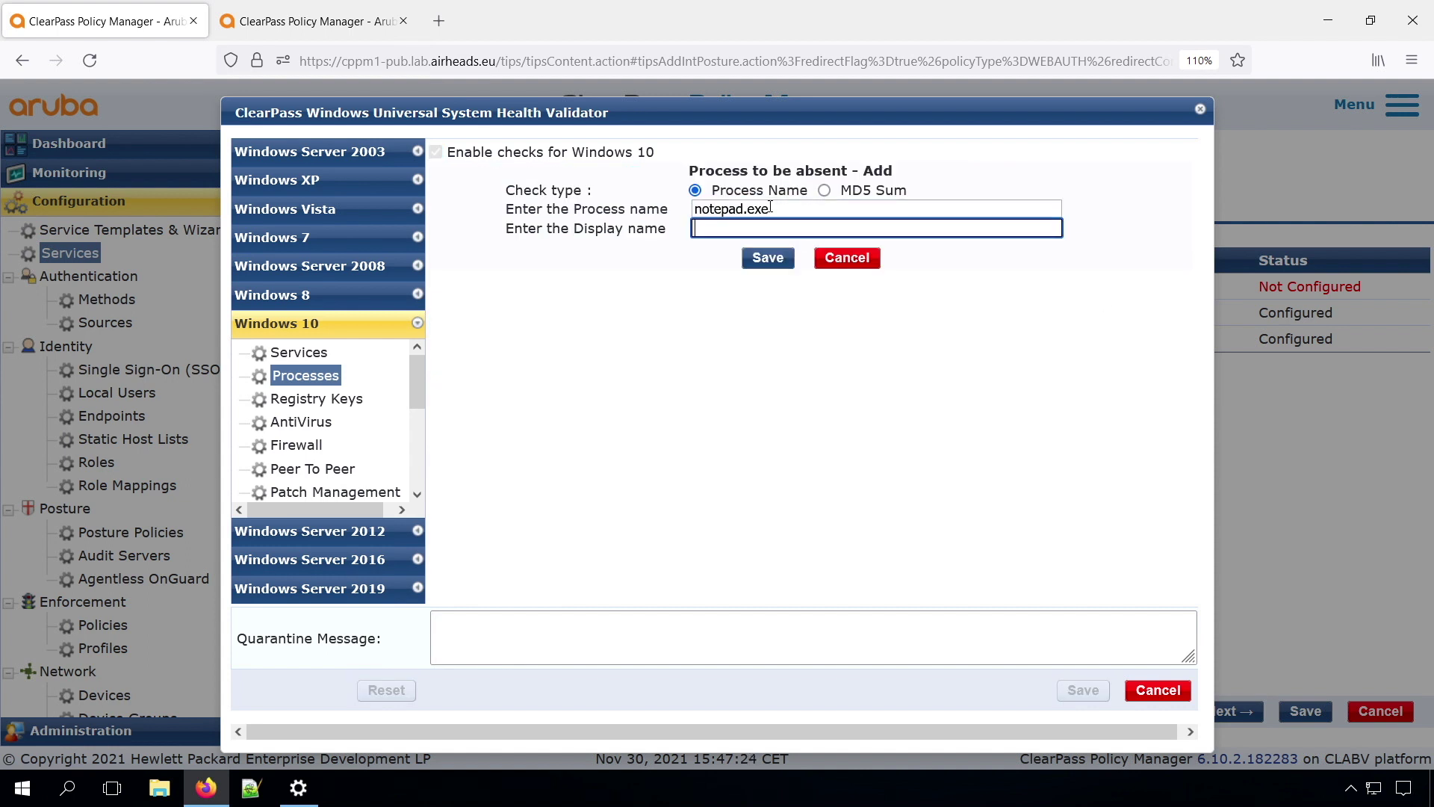
text(Notepad (INSECURE)
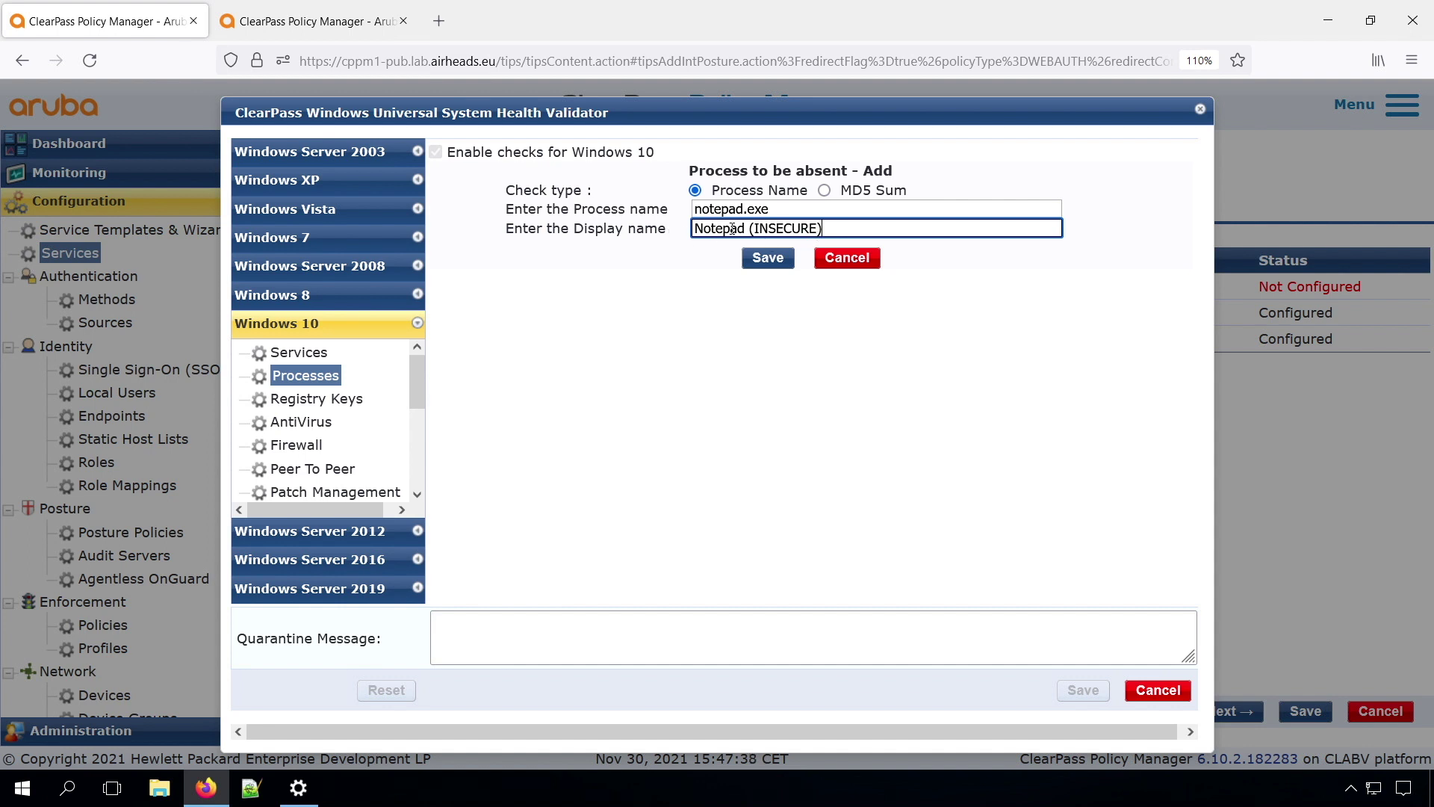
click(769, 258)
Require an antivirus of any product to be on for Windows 10
click(335, 418)
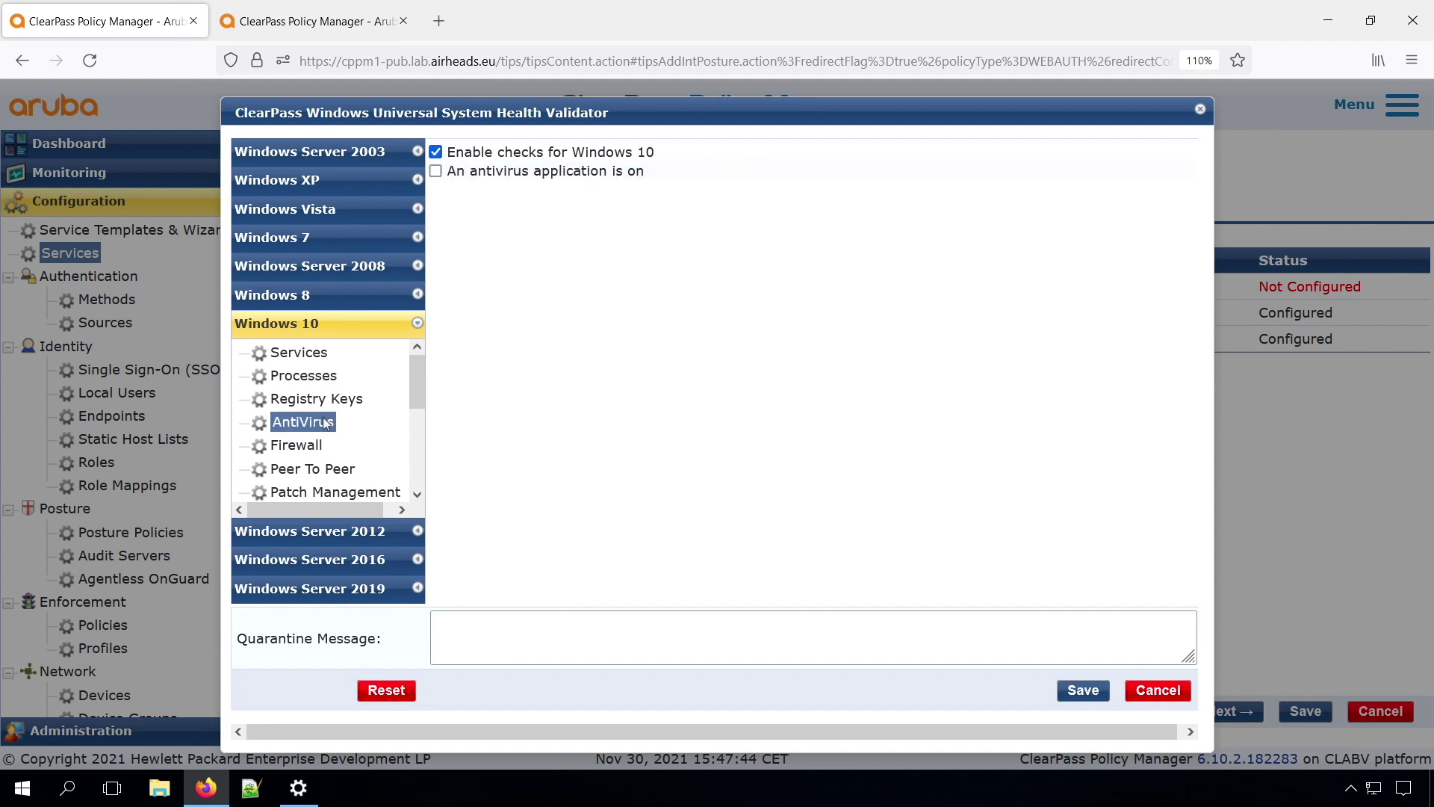
click(437, 171)
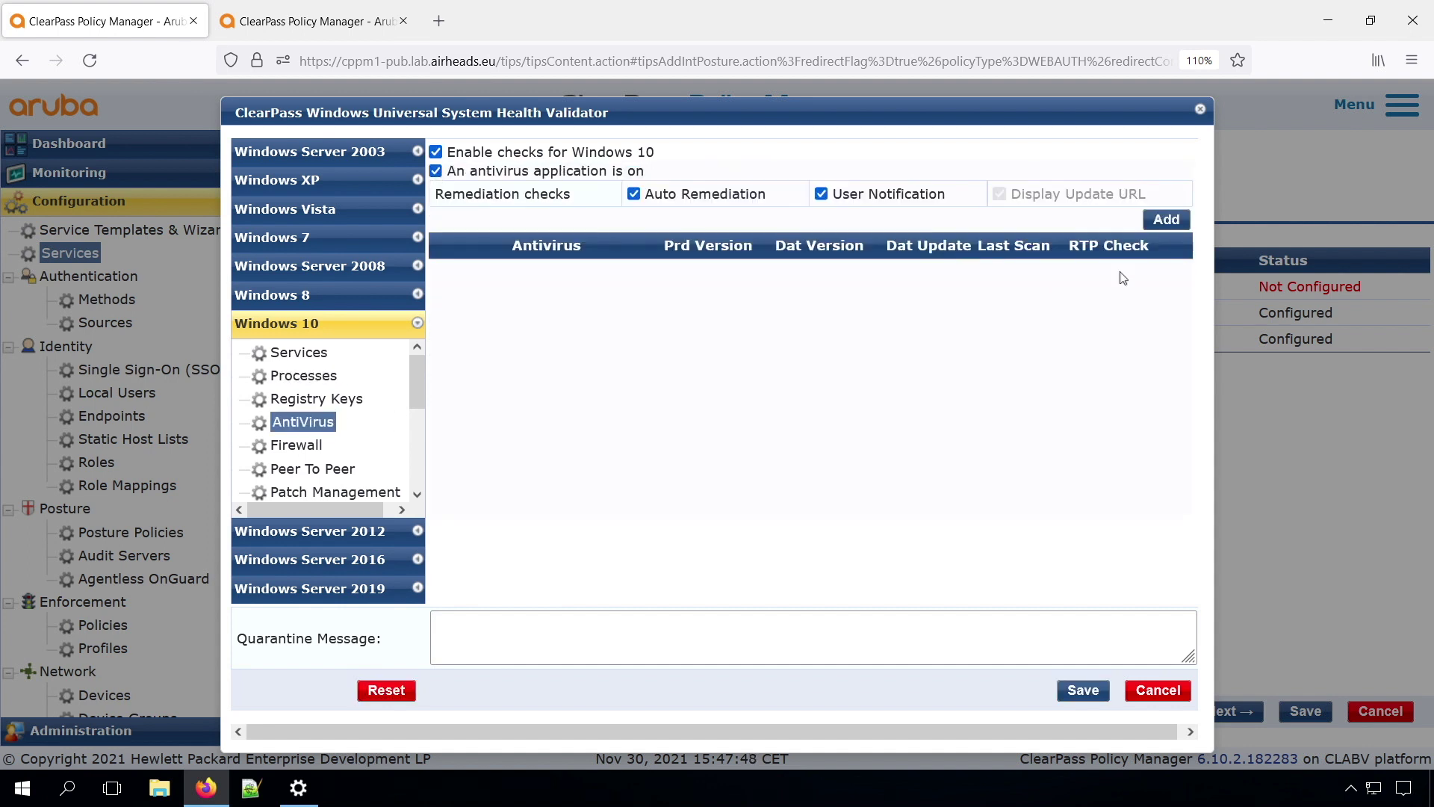
click(1167, 220)
click(736, 221)
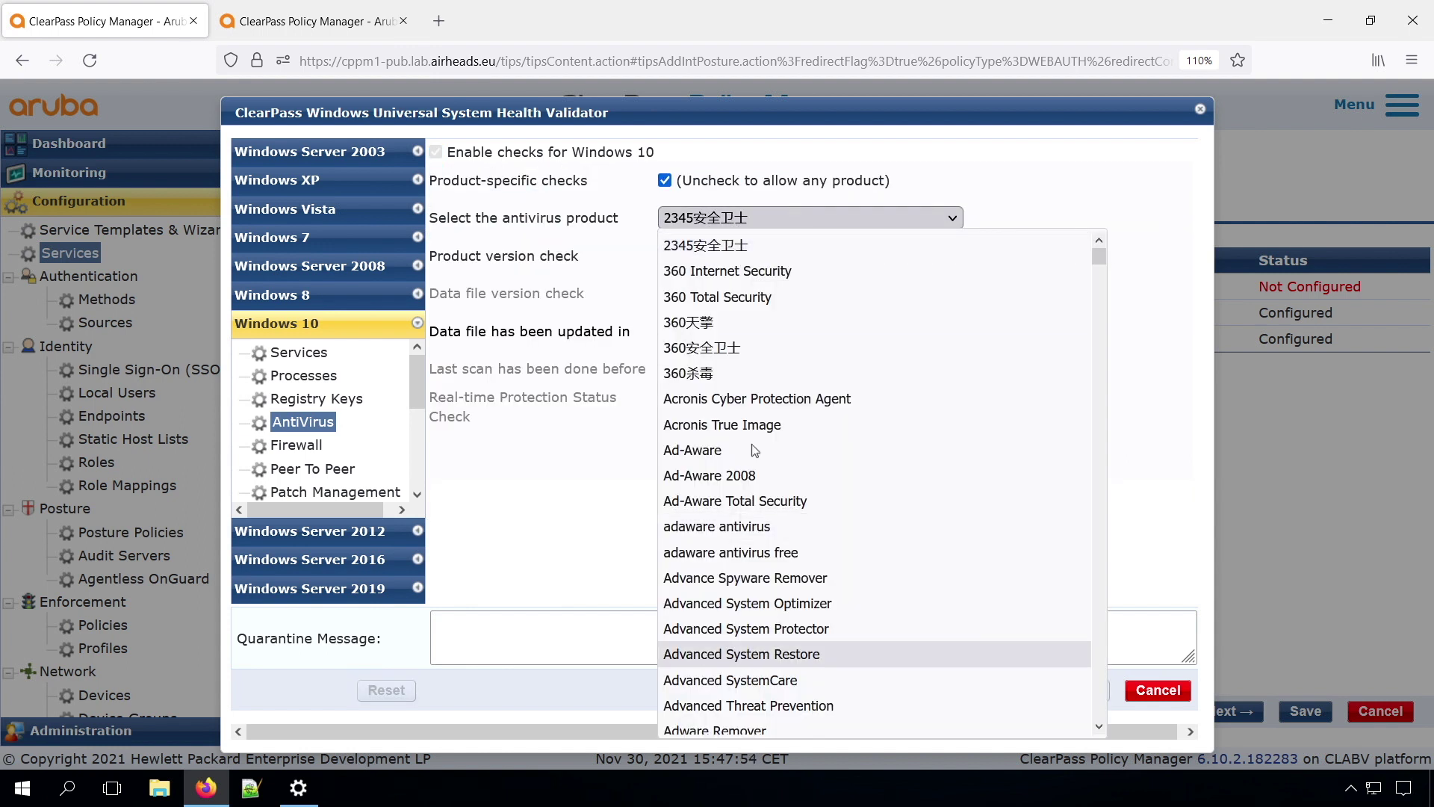
click(745, 580)
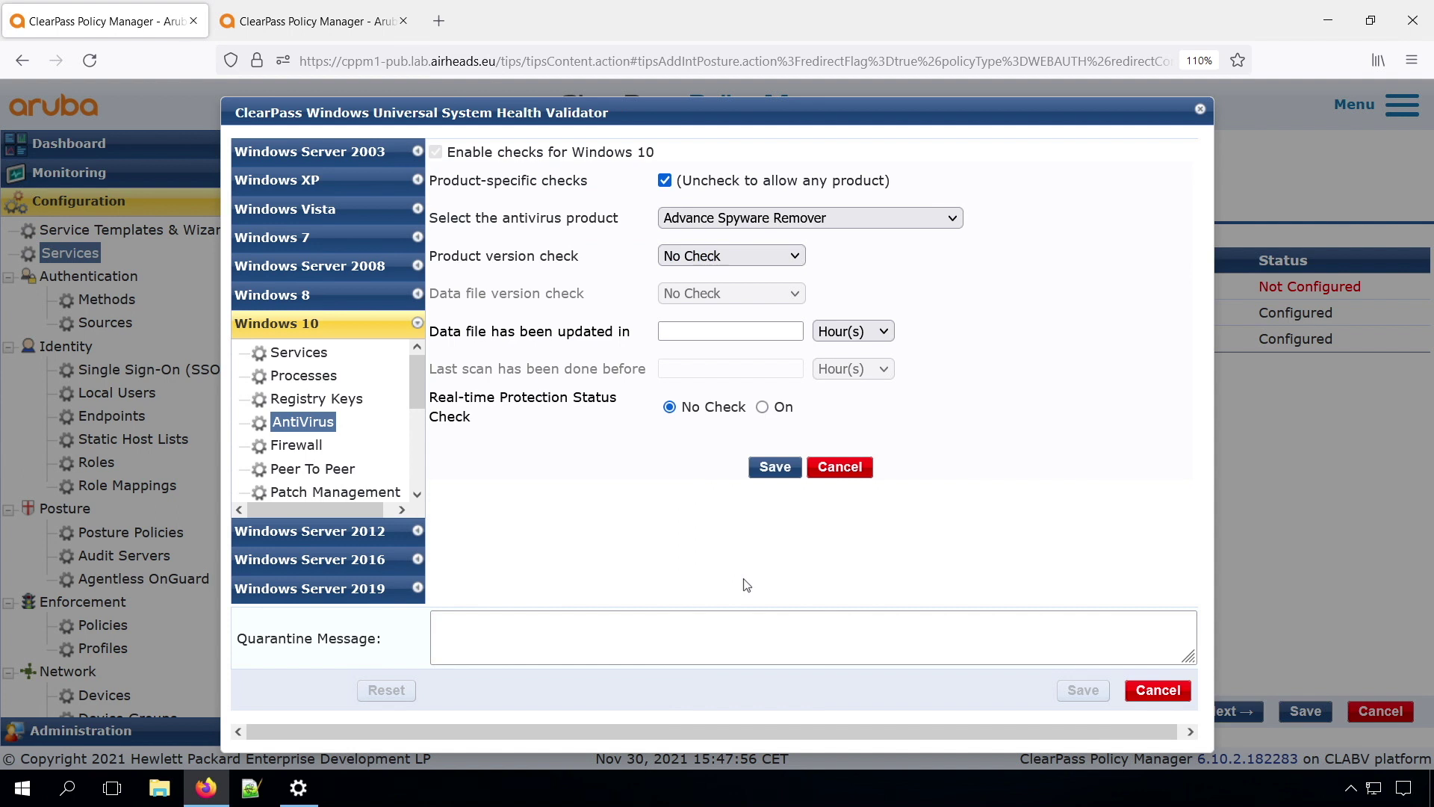
click(868, 225)
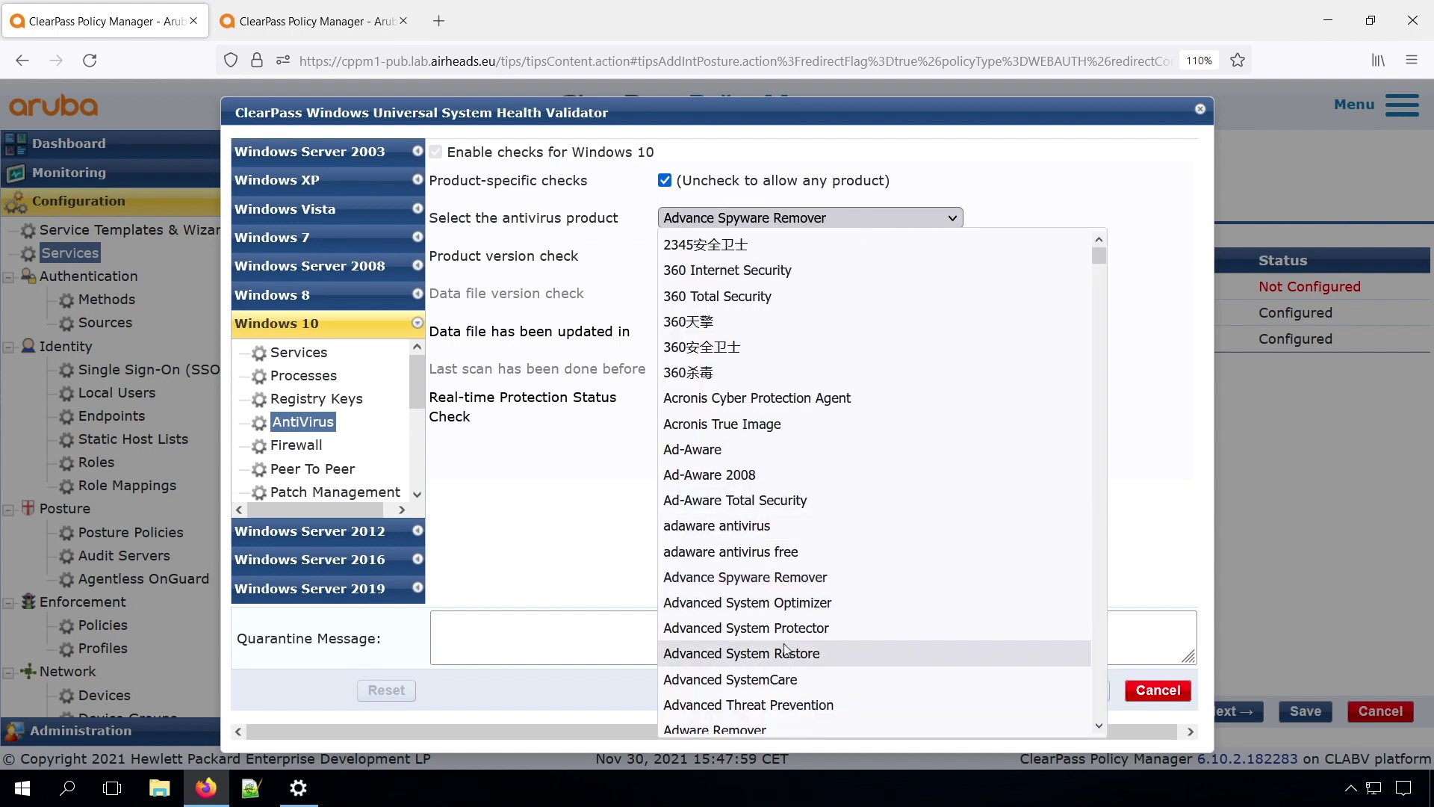
click(548, 594)
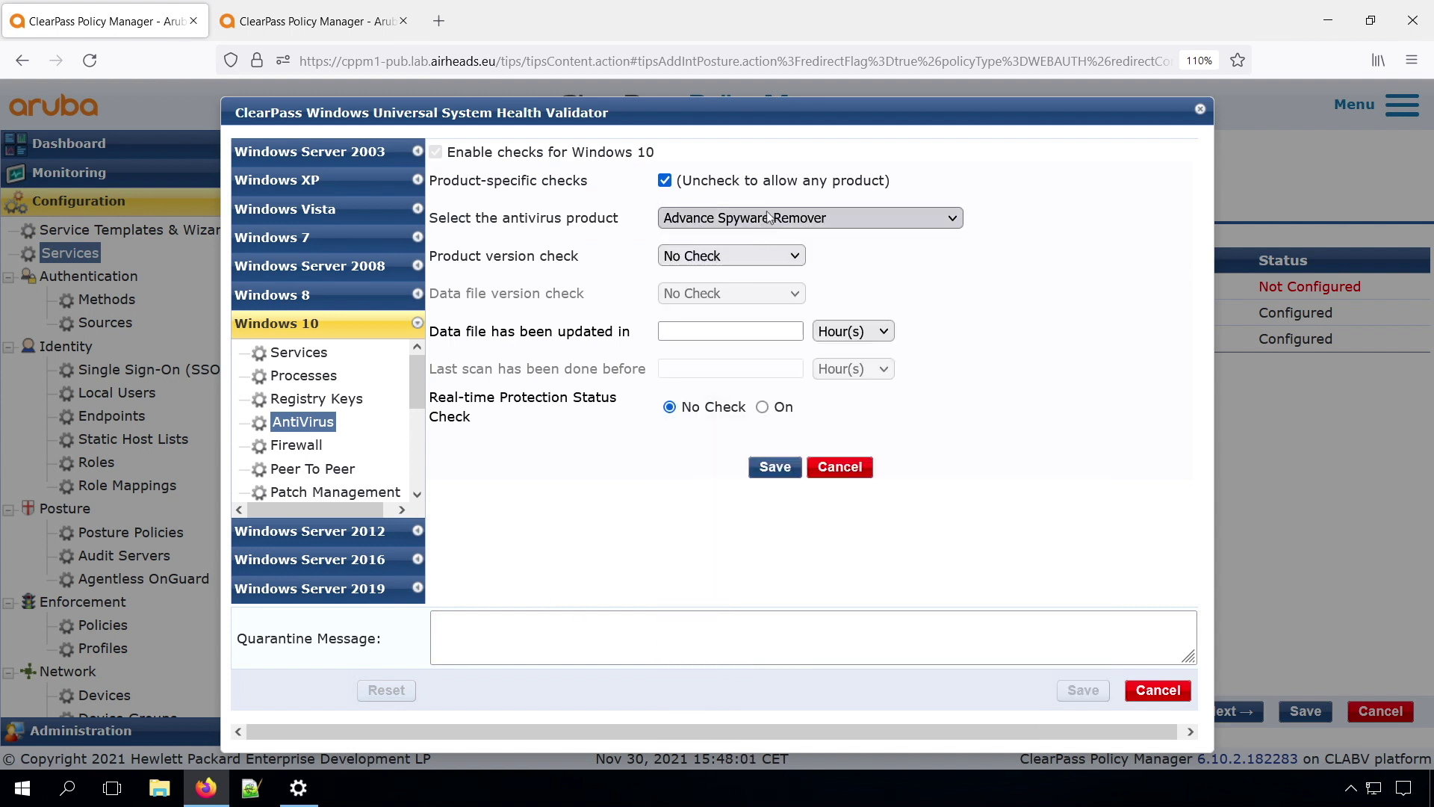
click(665, 180)
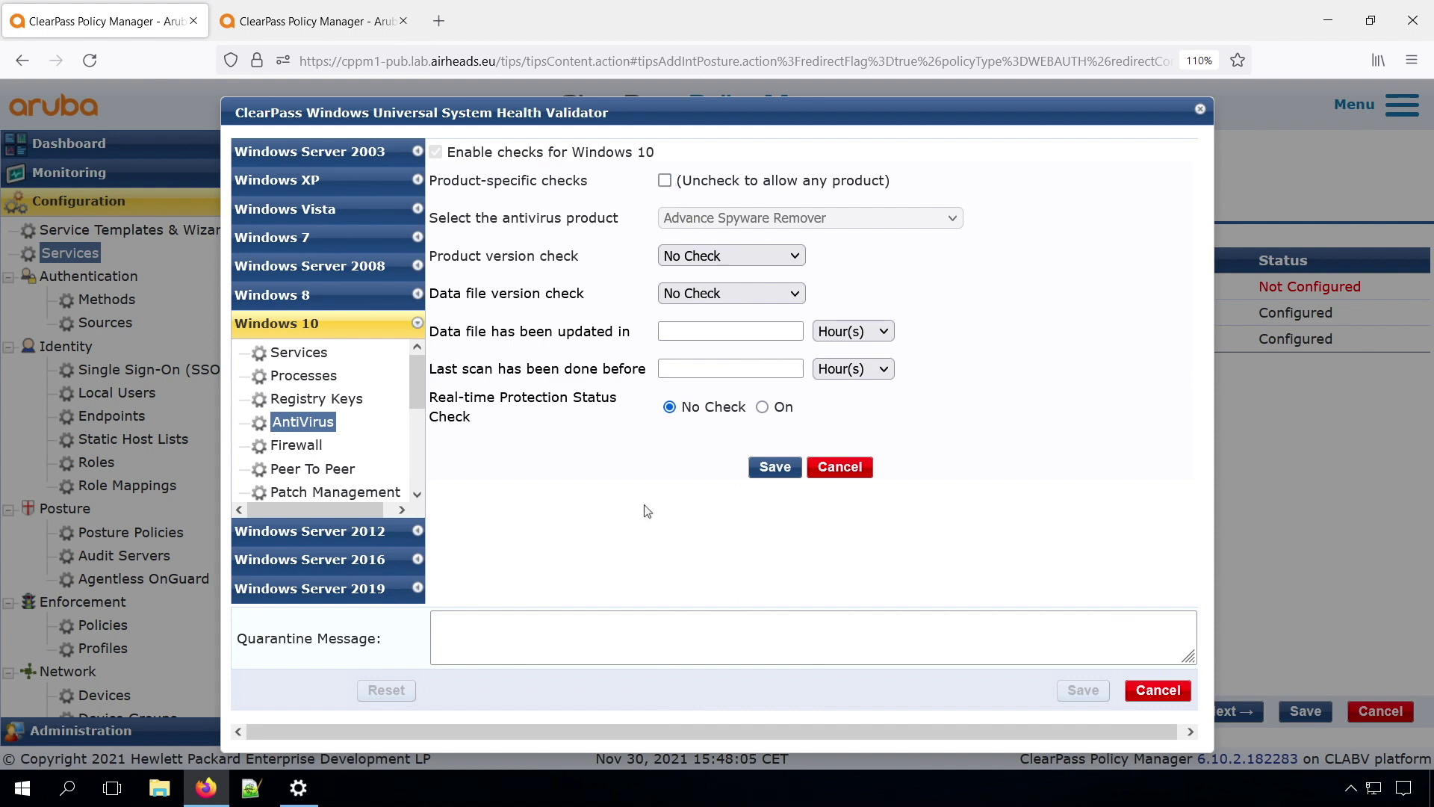
click(771, 467)
Require an enabled firewall of any product on Windows 10, then save the Universal validator
click(298, 445)
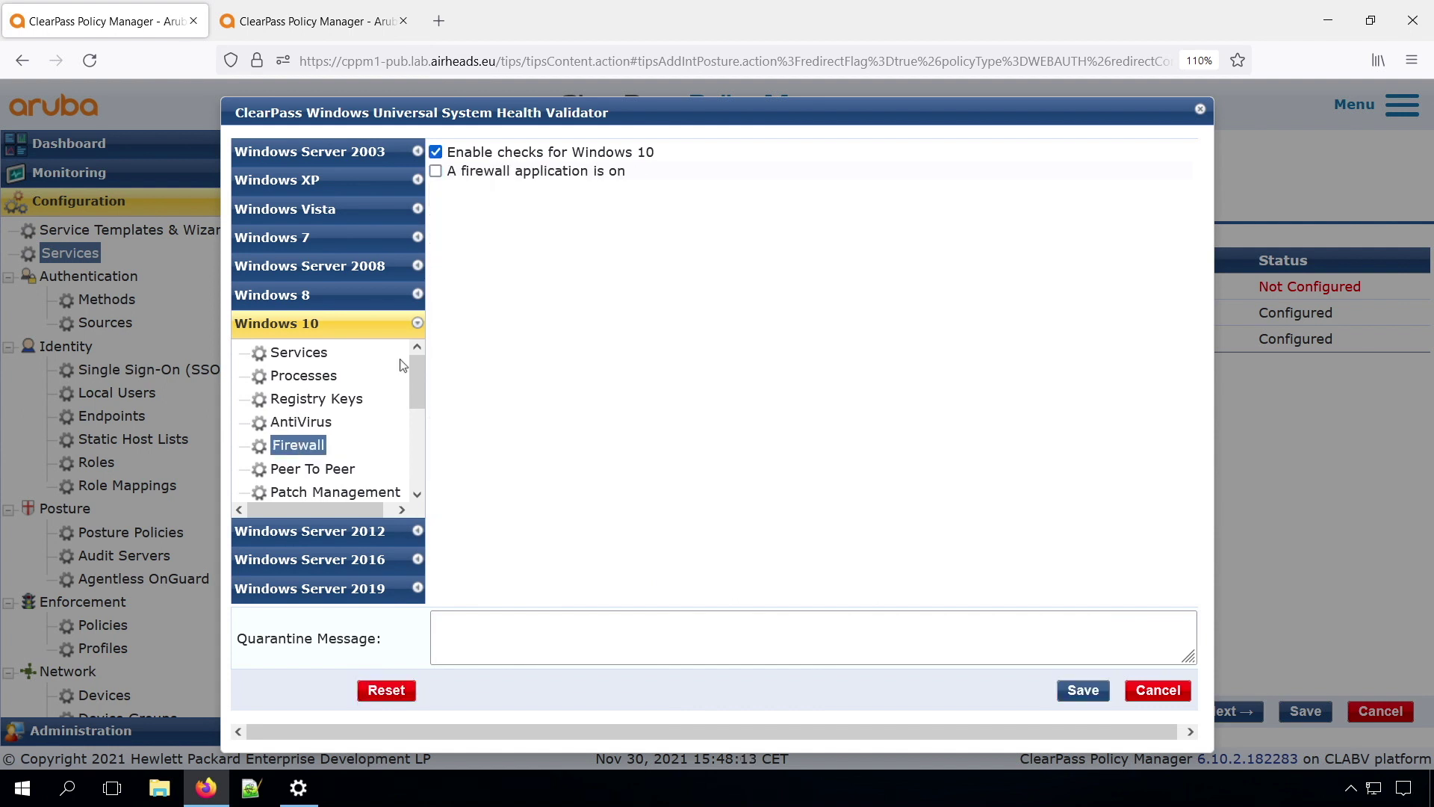
click(436, 172)
click(634, 220)
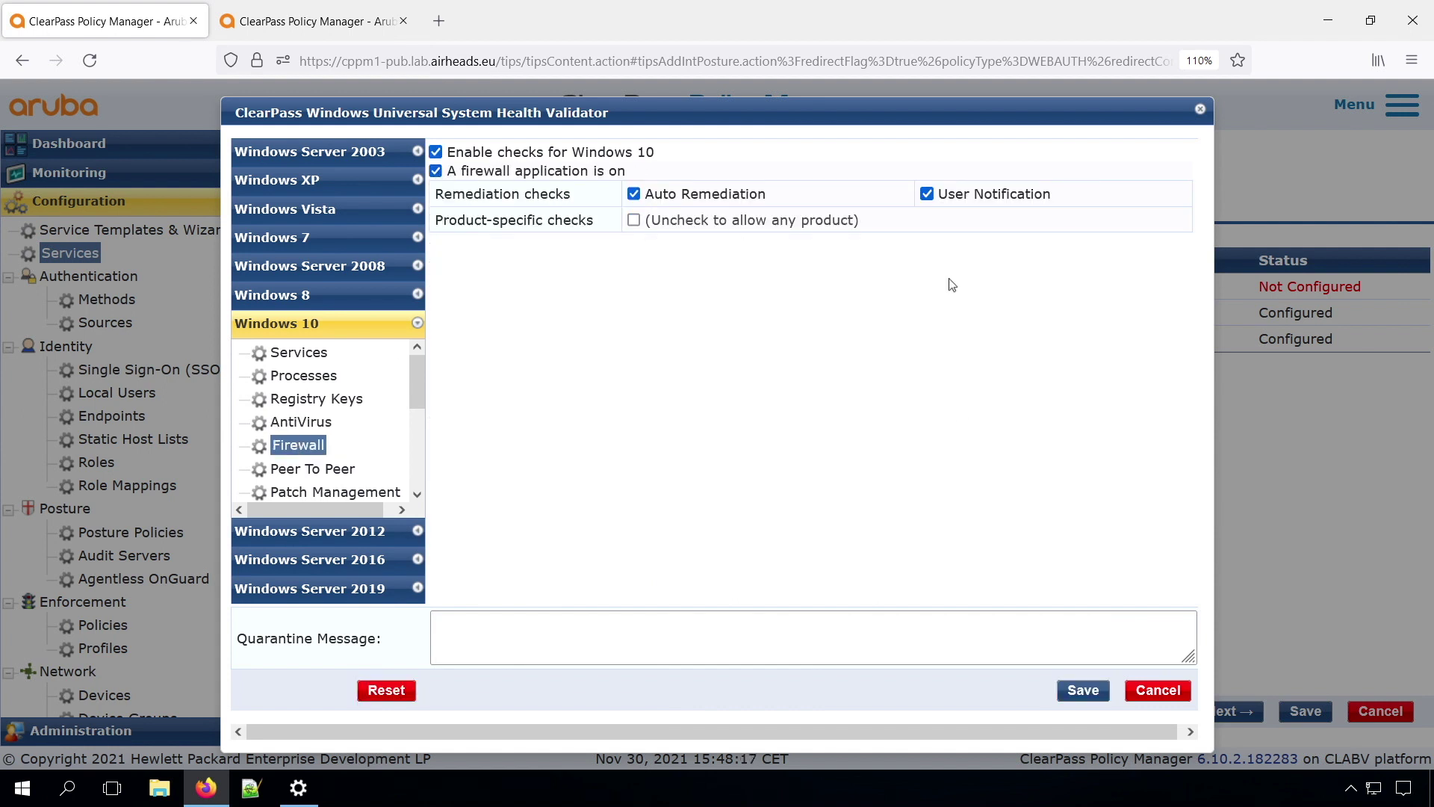
click(1083, 690)
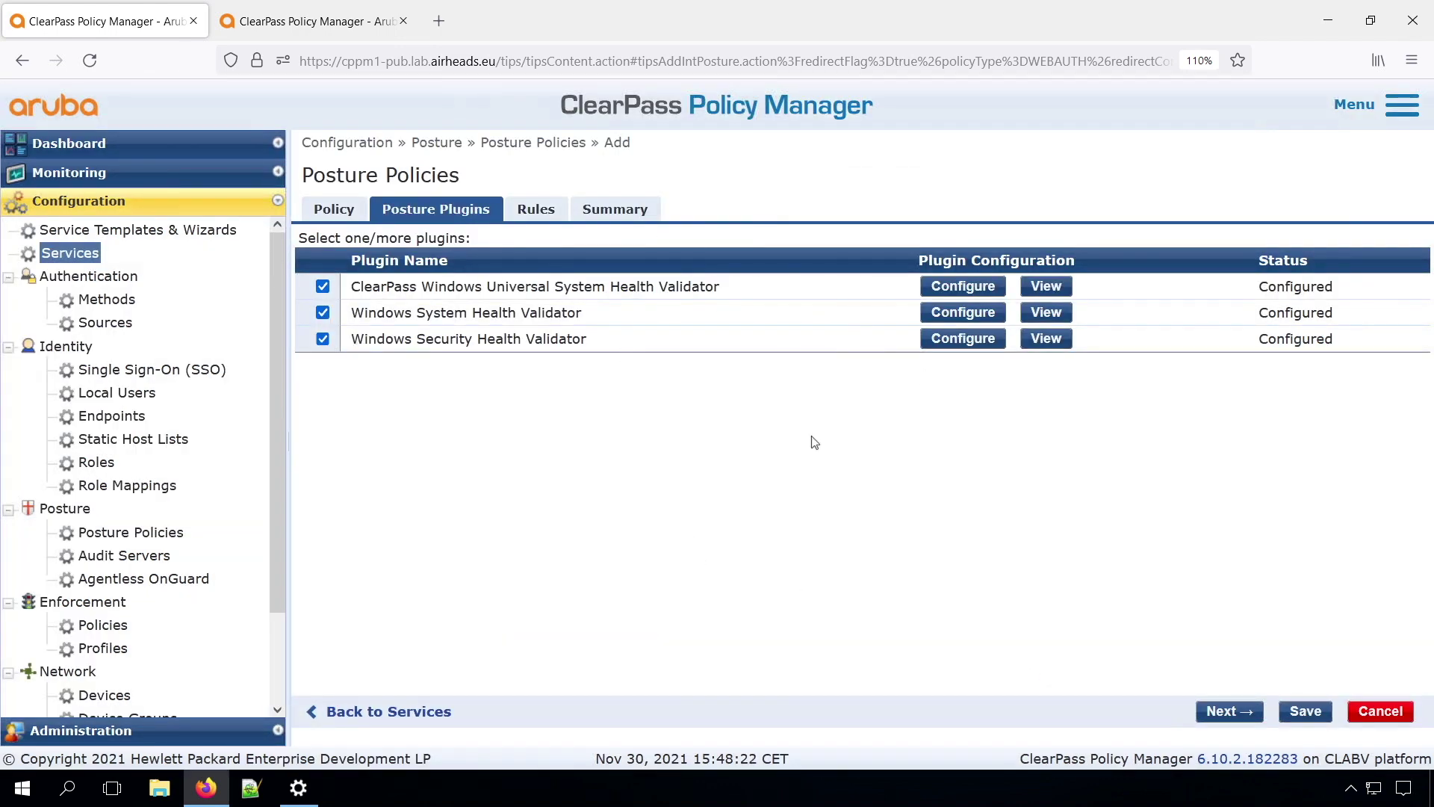
Add a HEALTHY rule for clients passing all three SHV checks (Security, System, Universal)
click(535, 213)
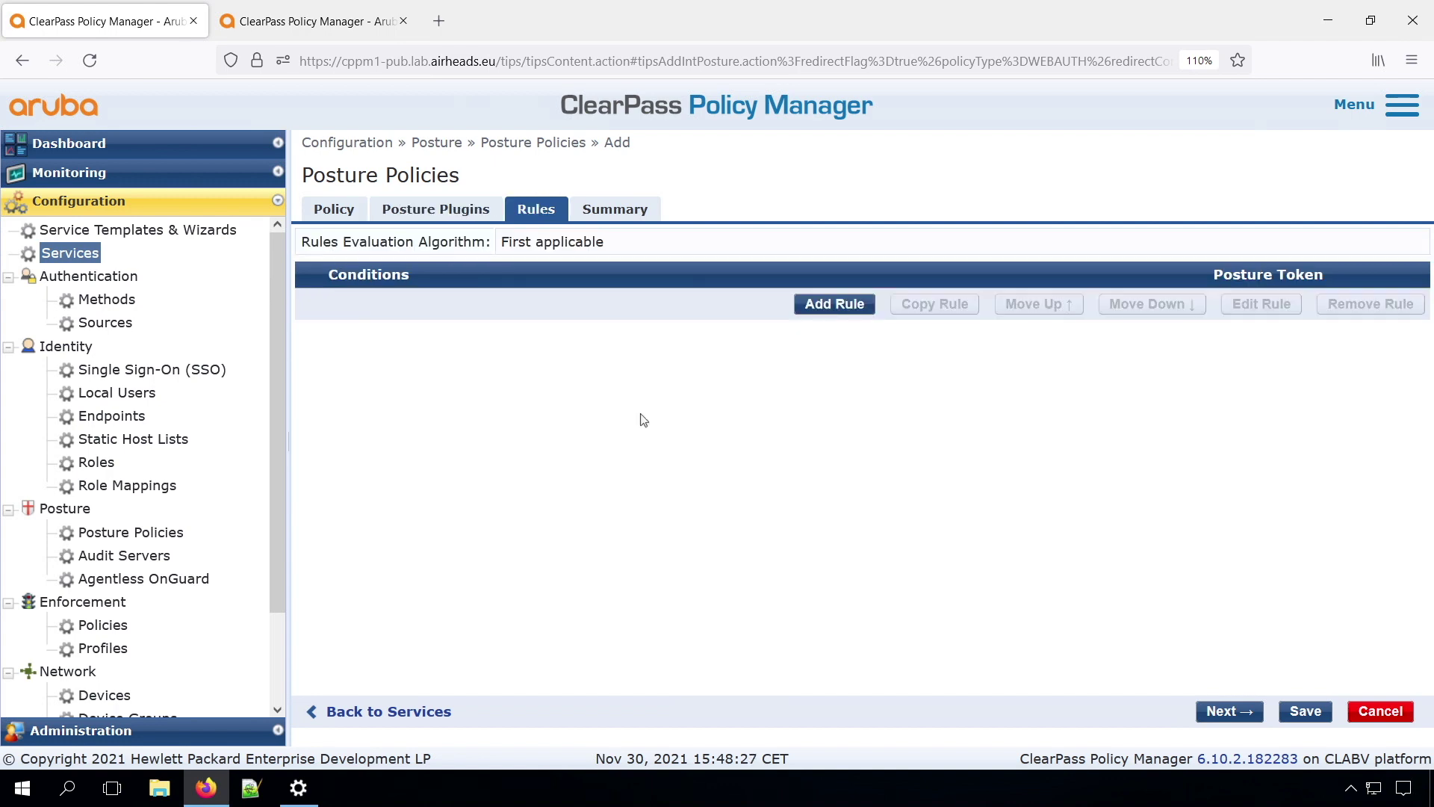
click(827, 307)
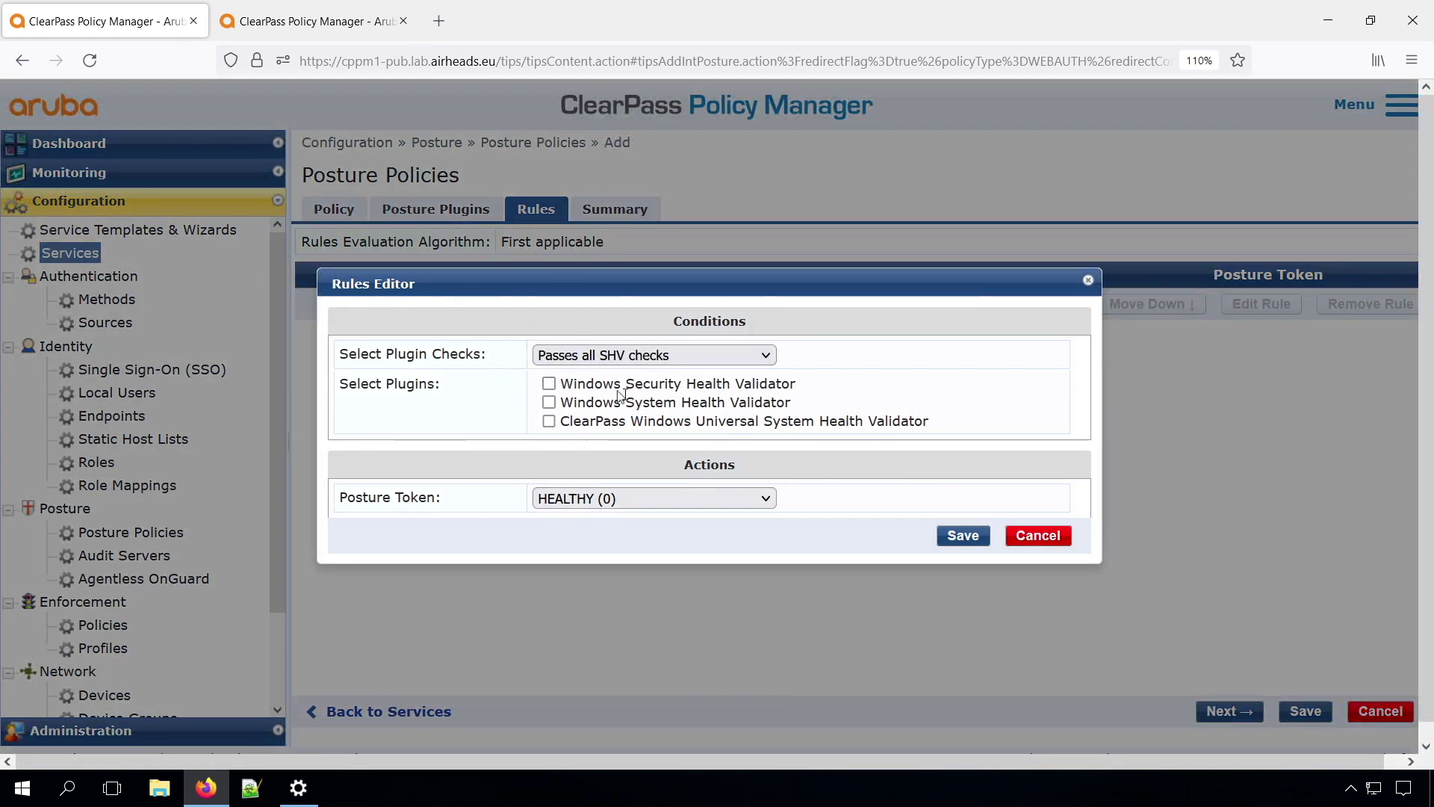
click(549, 384)
click(550, 402)
click(549, 421)
click(963, 536)
Add an INFECTED (30) rule for failing one or more of the three SHV checks, then view the summary
click(840, 342)
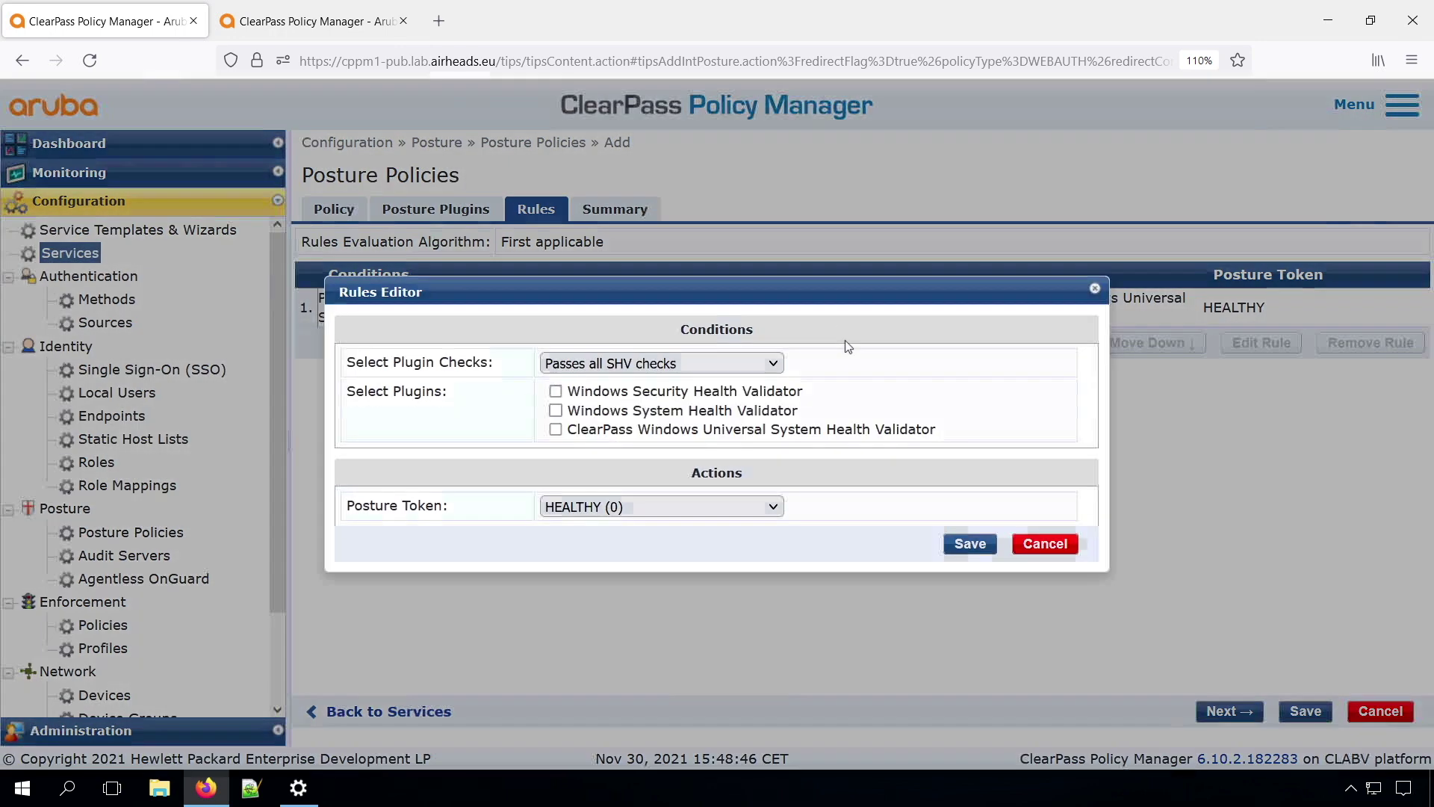
click(710, 363)
click(635, 467)
click(555, 410)
click(555, 391)
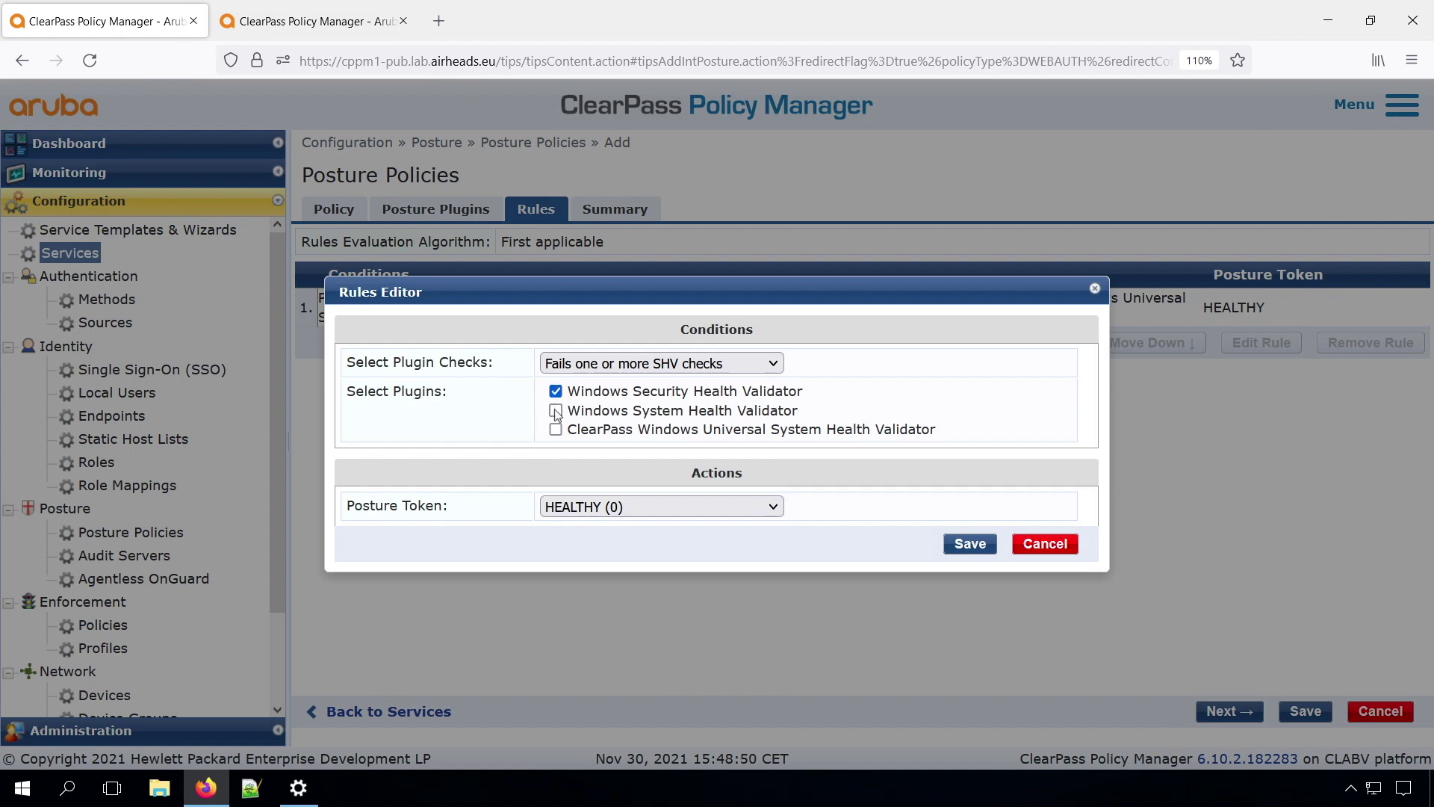
click(555, 430)
click(662, 506)
click(611, 633)
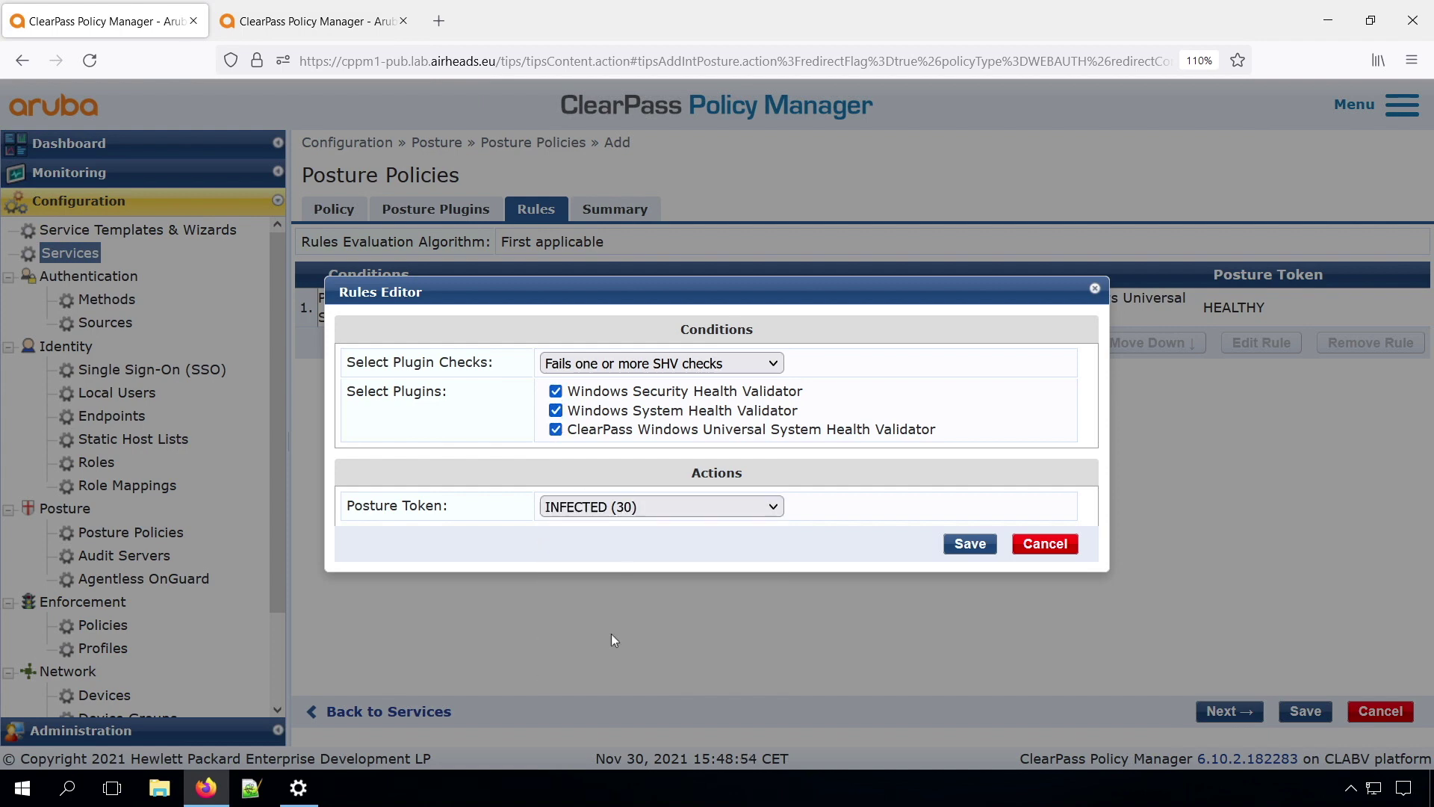
click(965, 545)
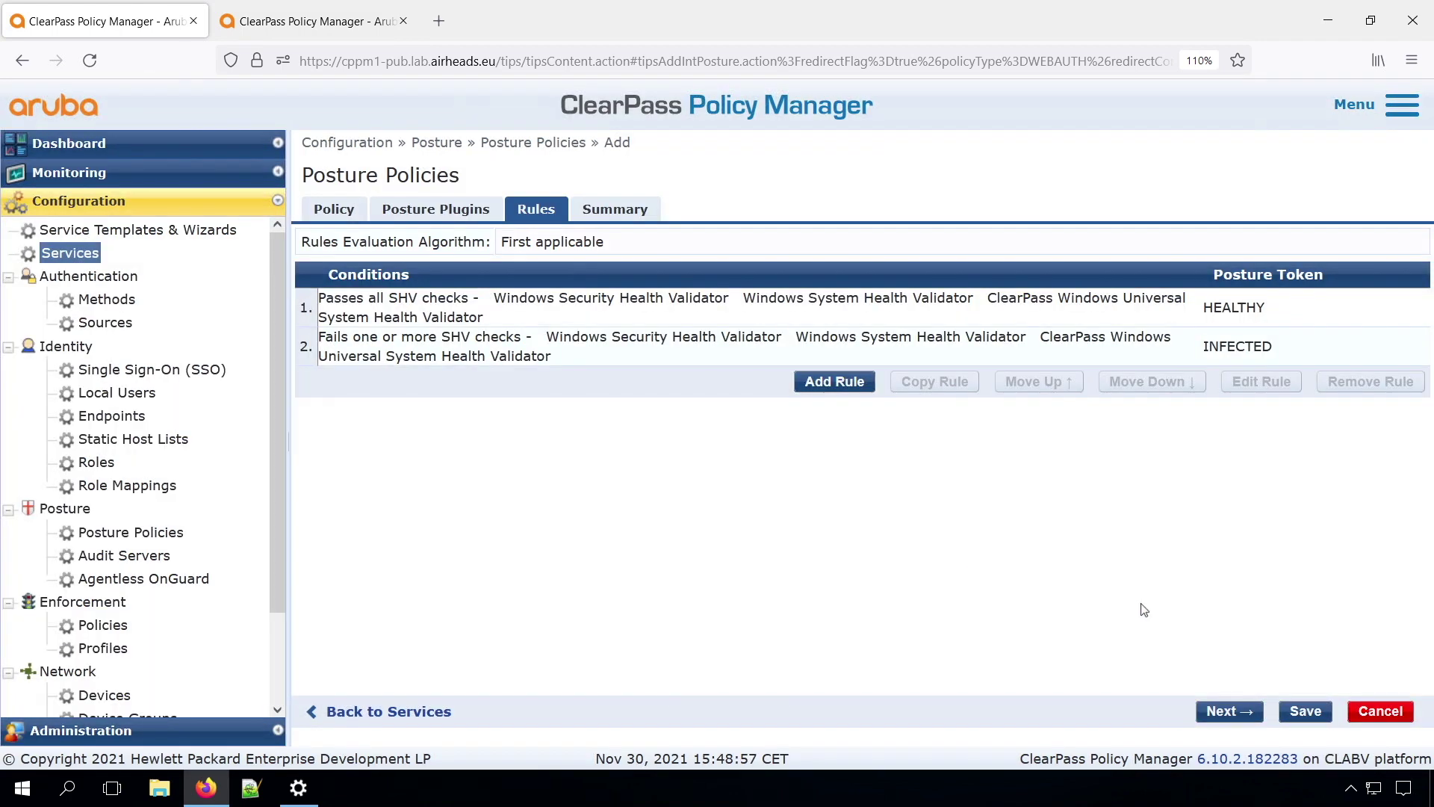
click(1231, 712)
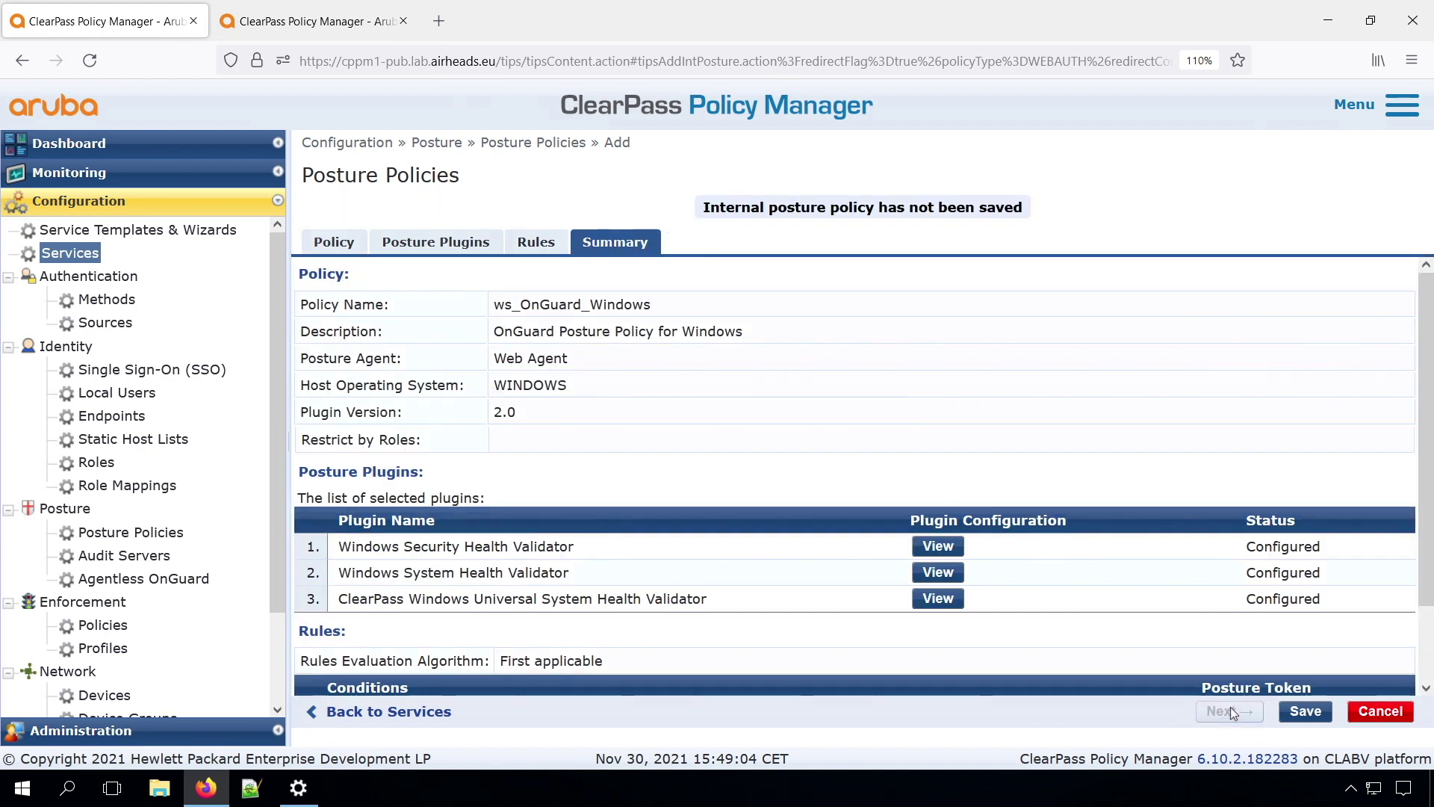
Save ws_OnGuard_Windows and add it as ws_OnGuard_Posture_Webauth's posture policy, saving the service
click(1305, 712)
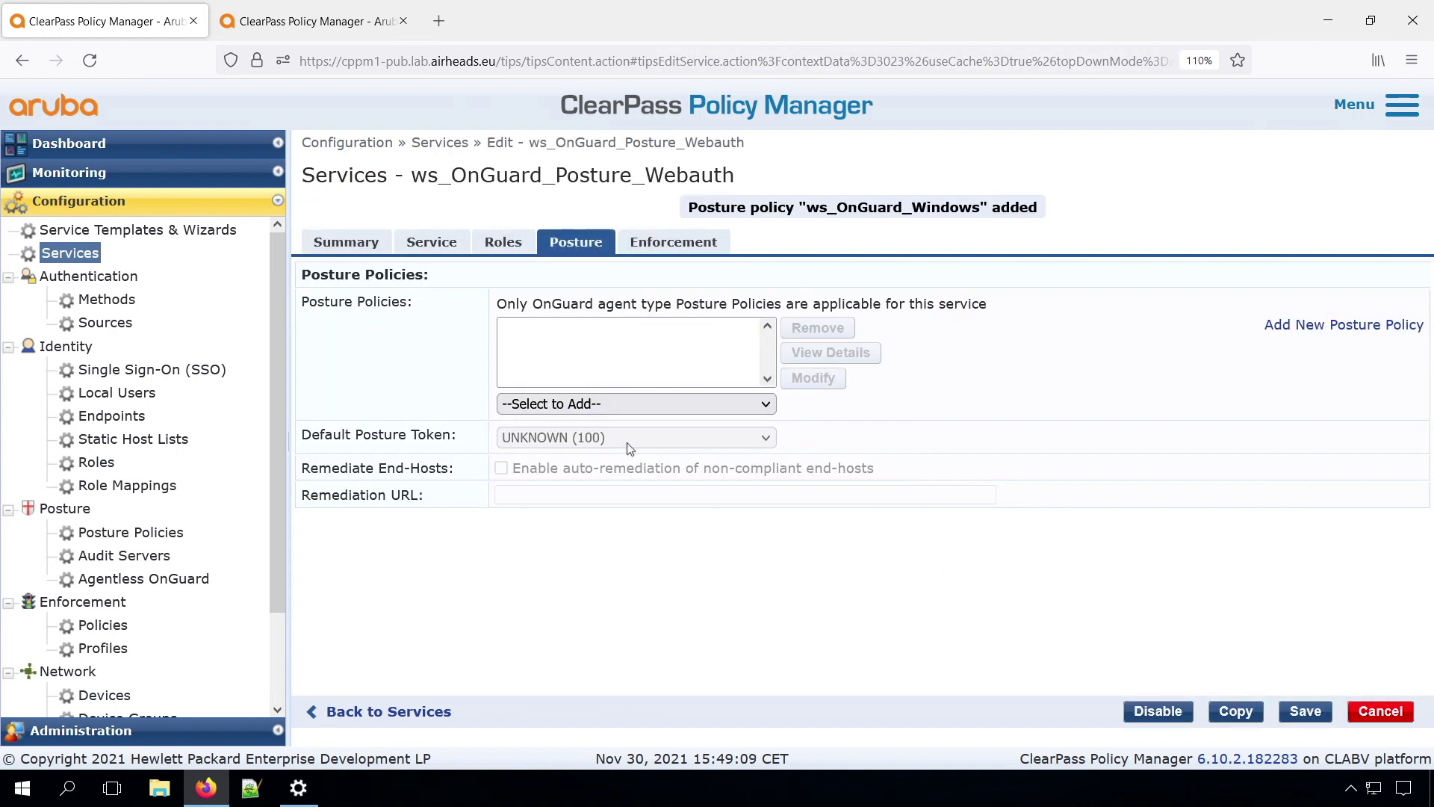
click(627, 403)
click(601, 457)
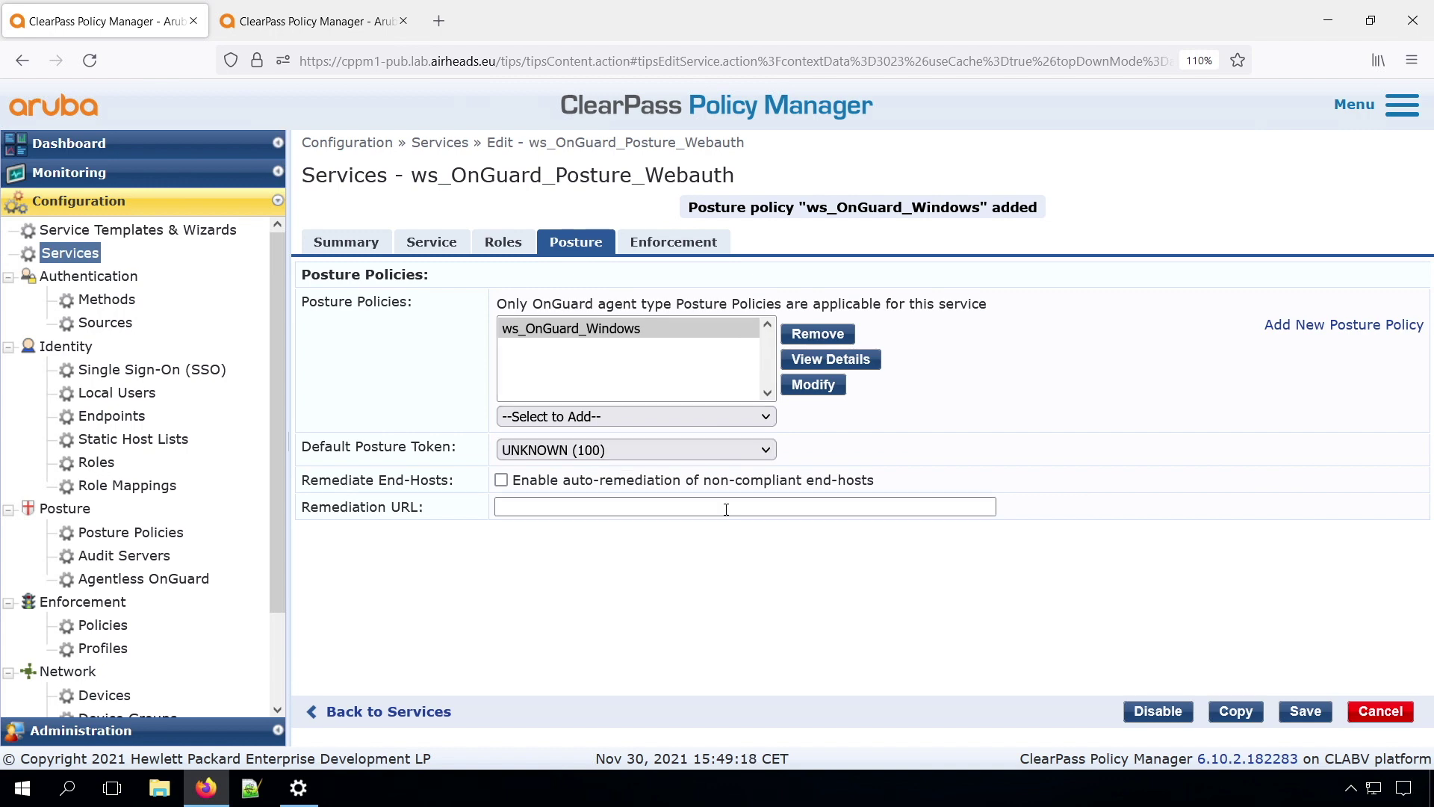
click(1301, 714)
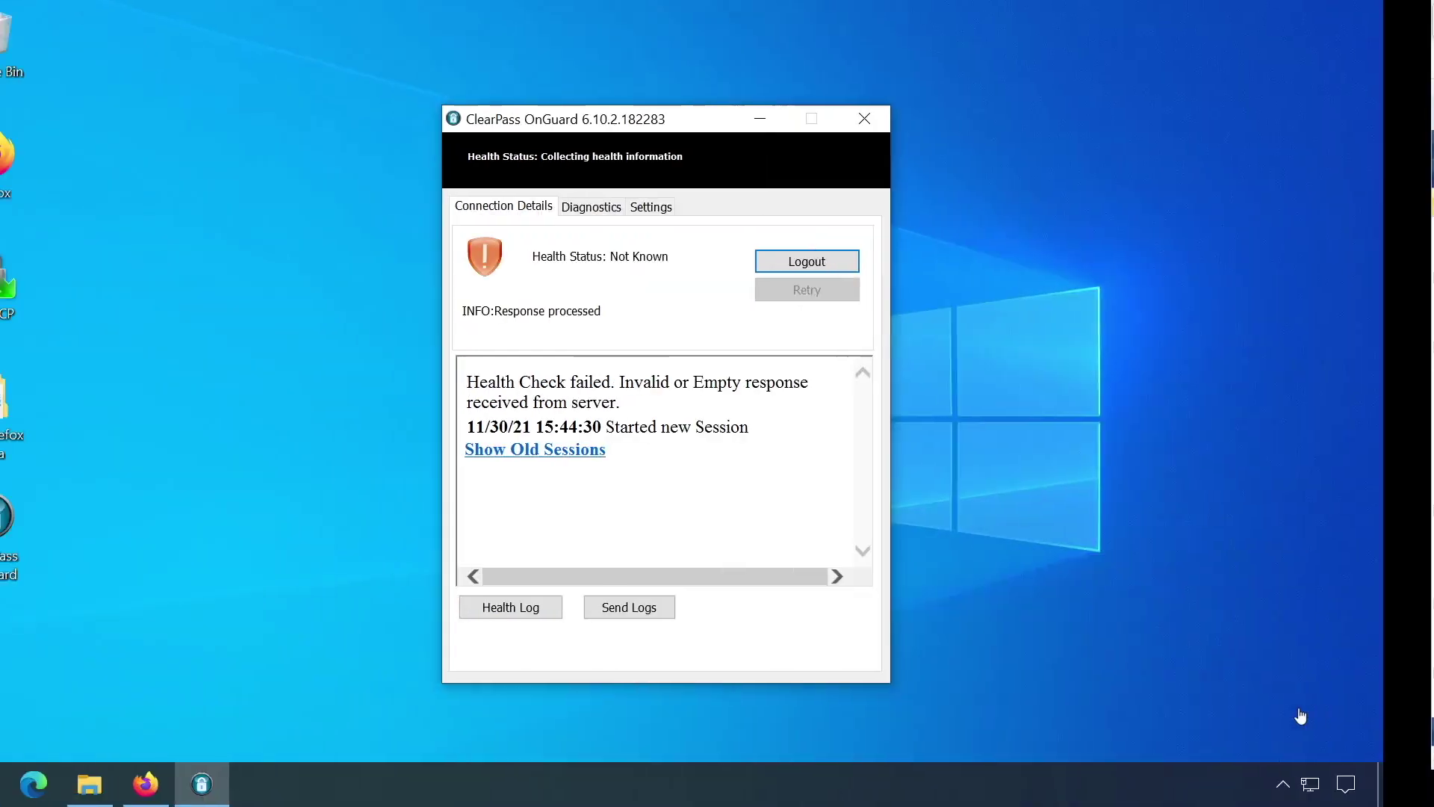
Log out of the OnGuard agent so a new session re-checks client health
click(845, 267)
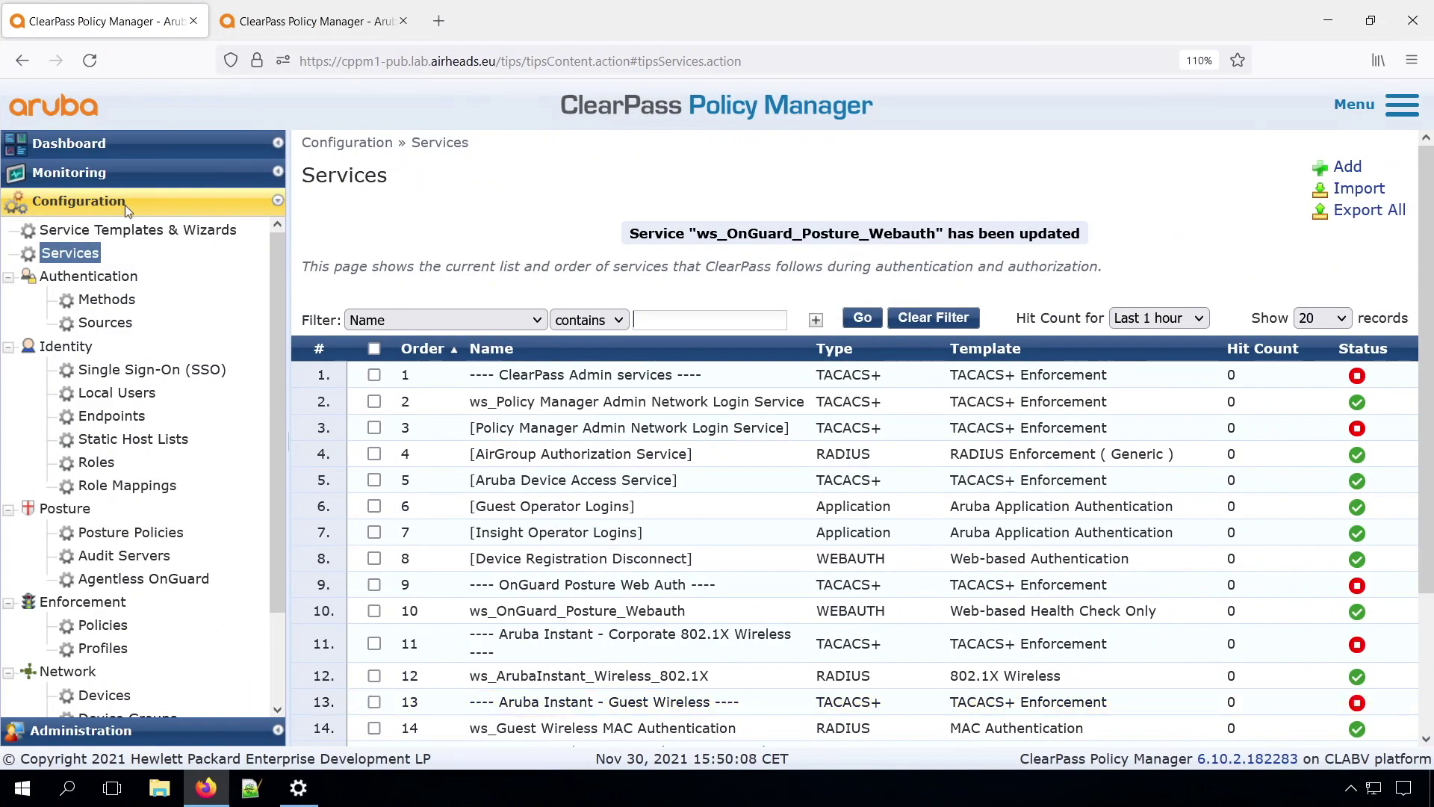
In Access Tracker, check the WEBAUTH request details for HEALTHY posture
click(69, 172)
click(130, 224)
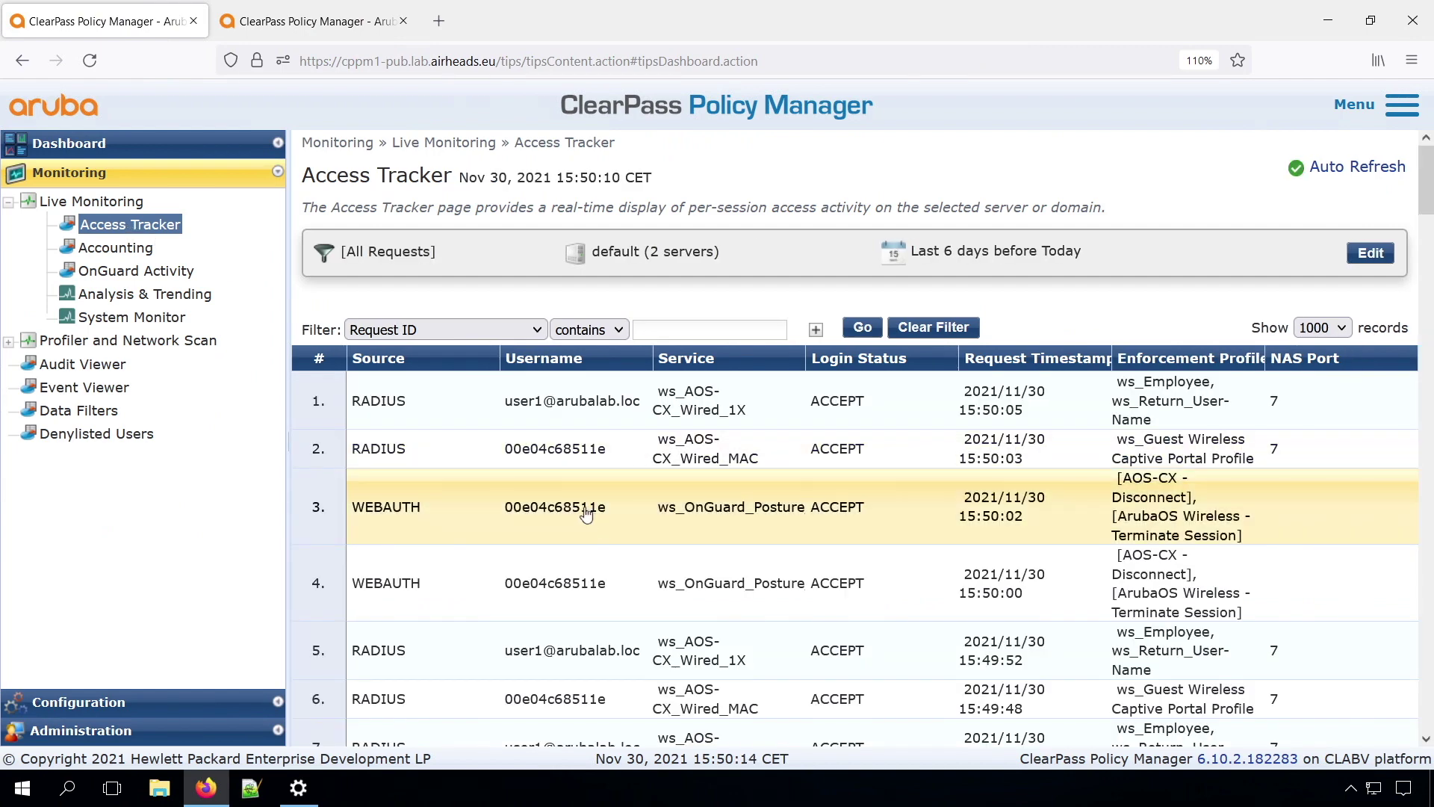
click(587, 514)
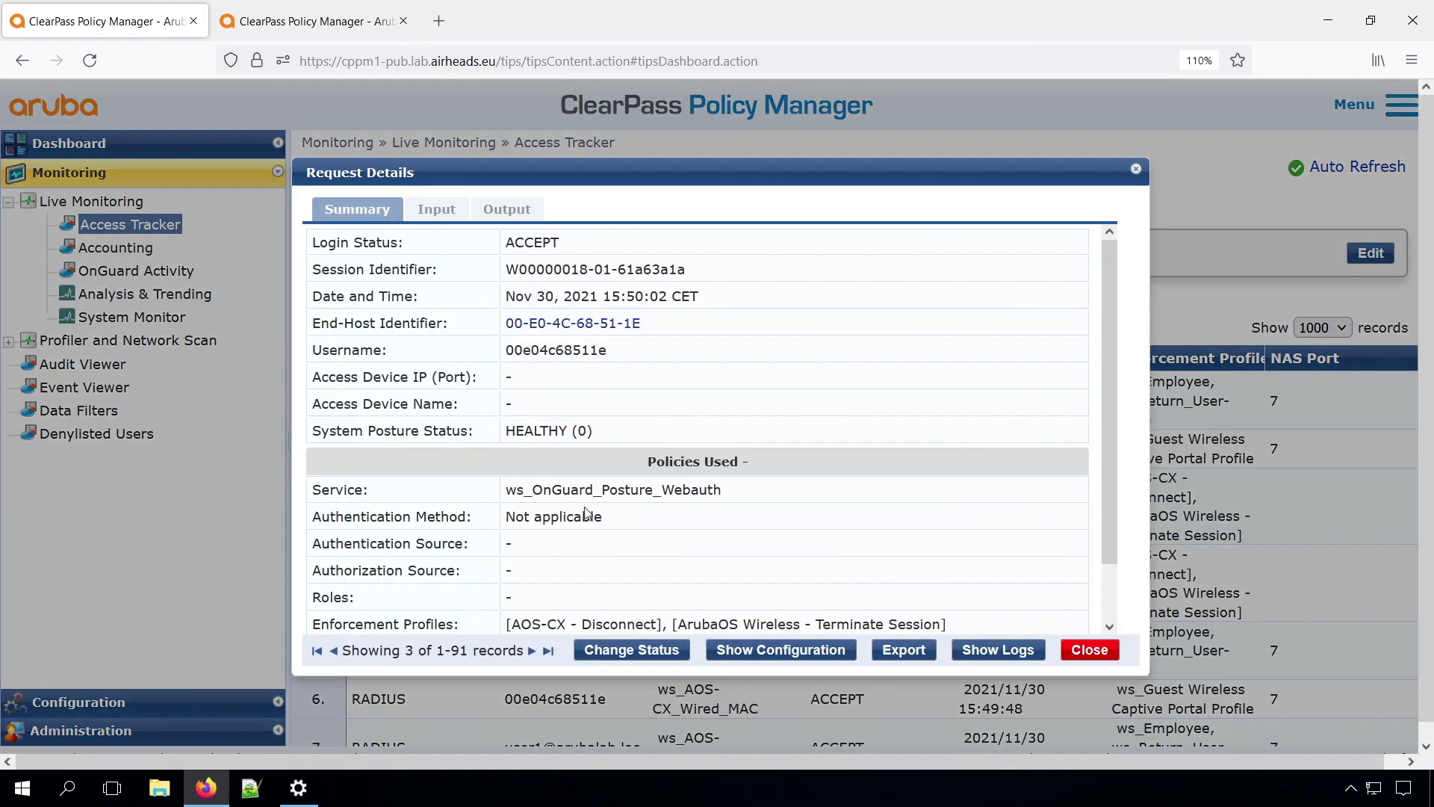
key(Escape)
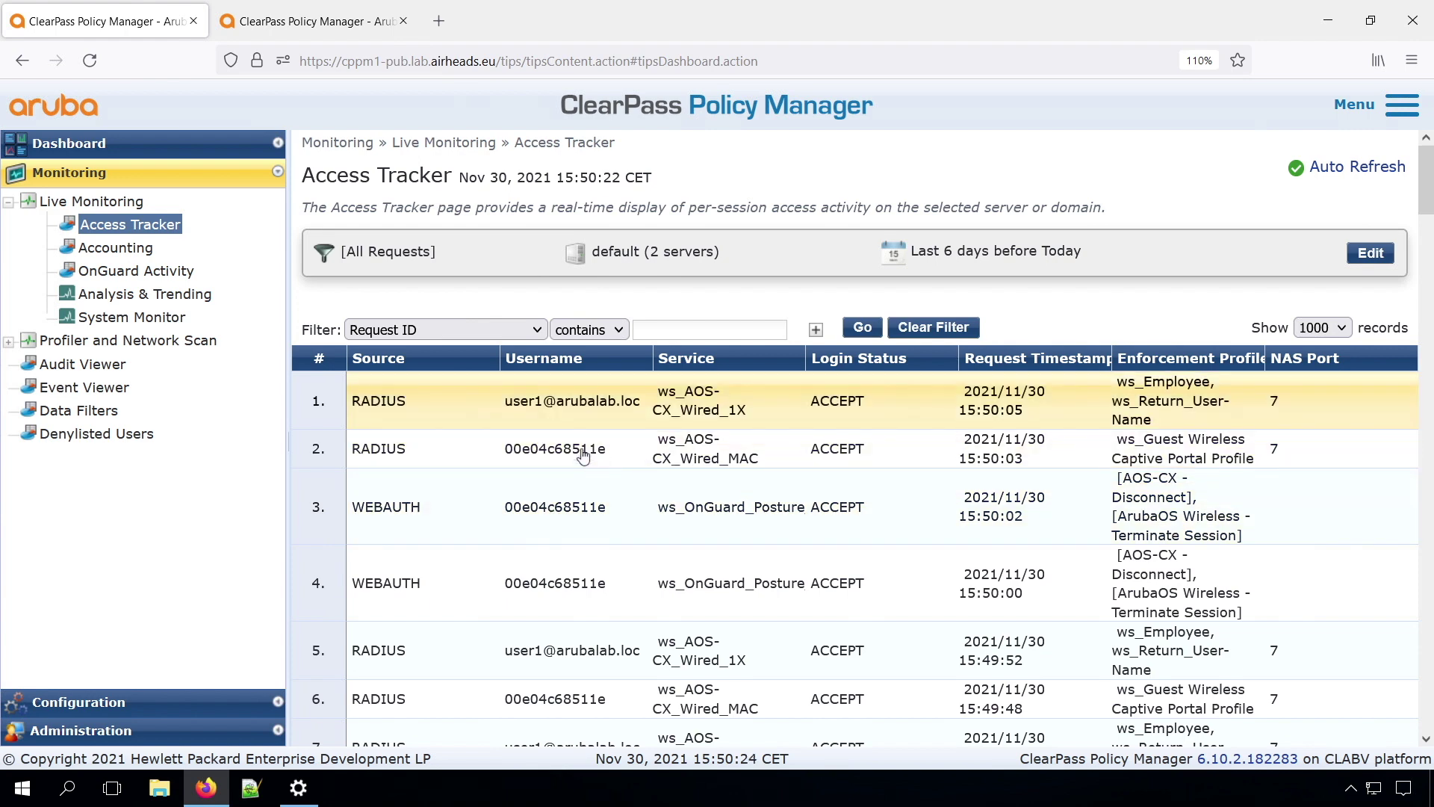
click(557, 506)
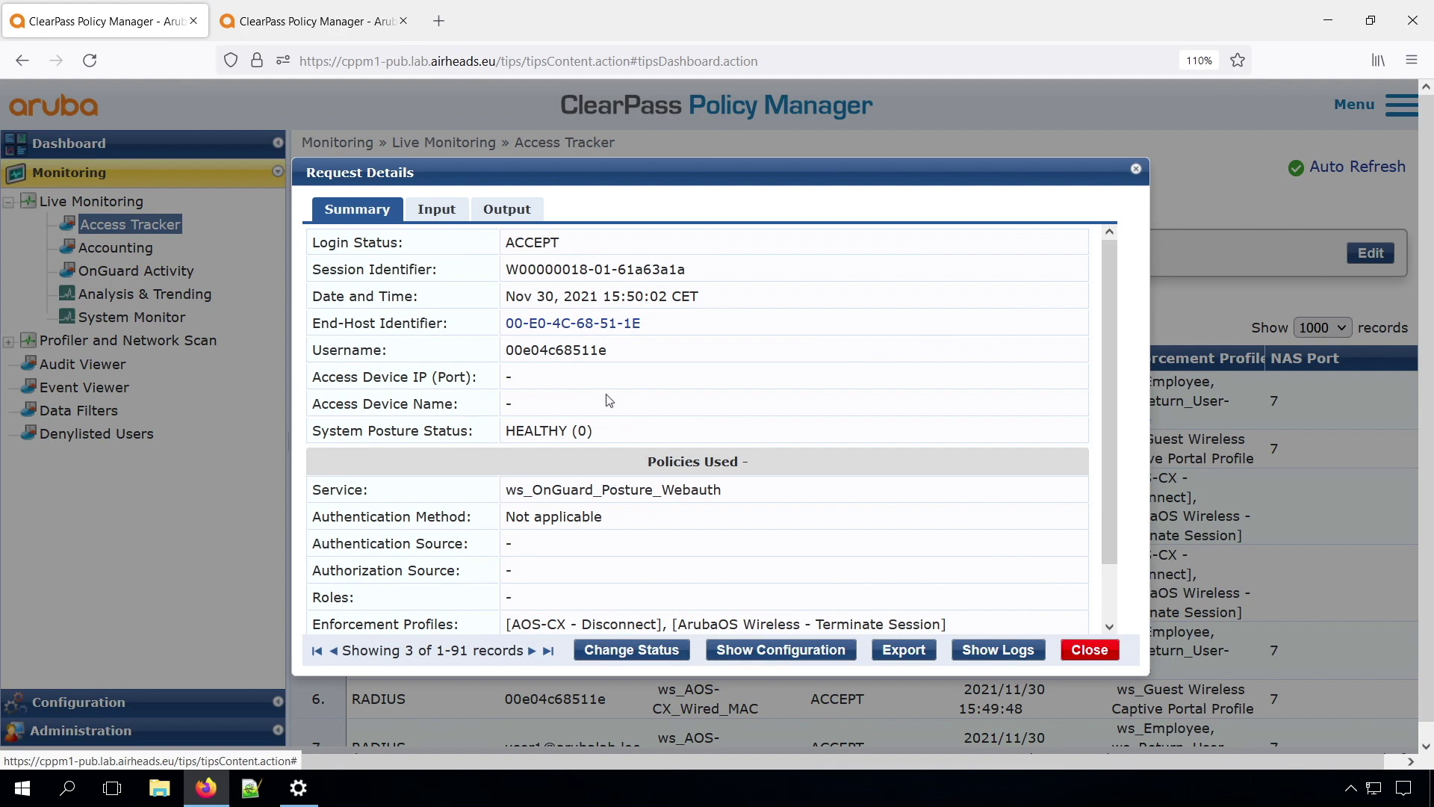
click(1076, 650)
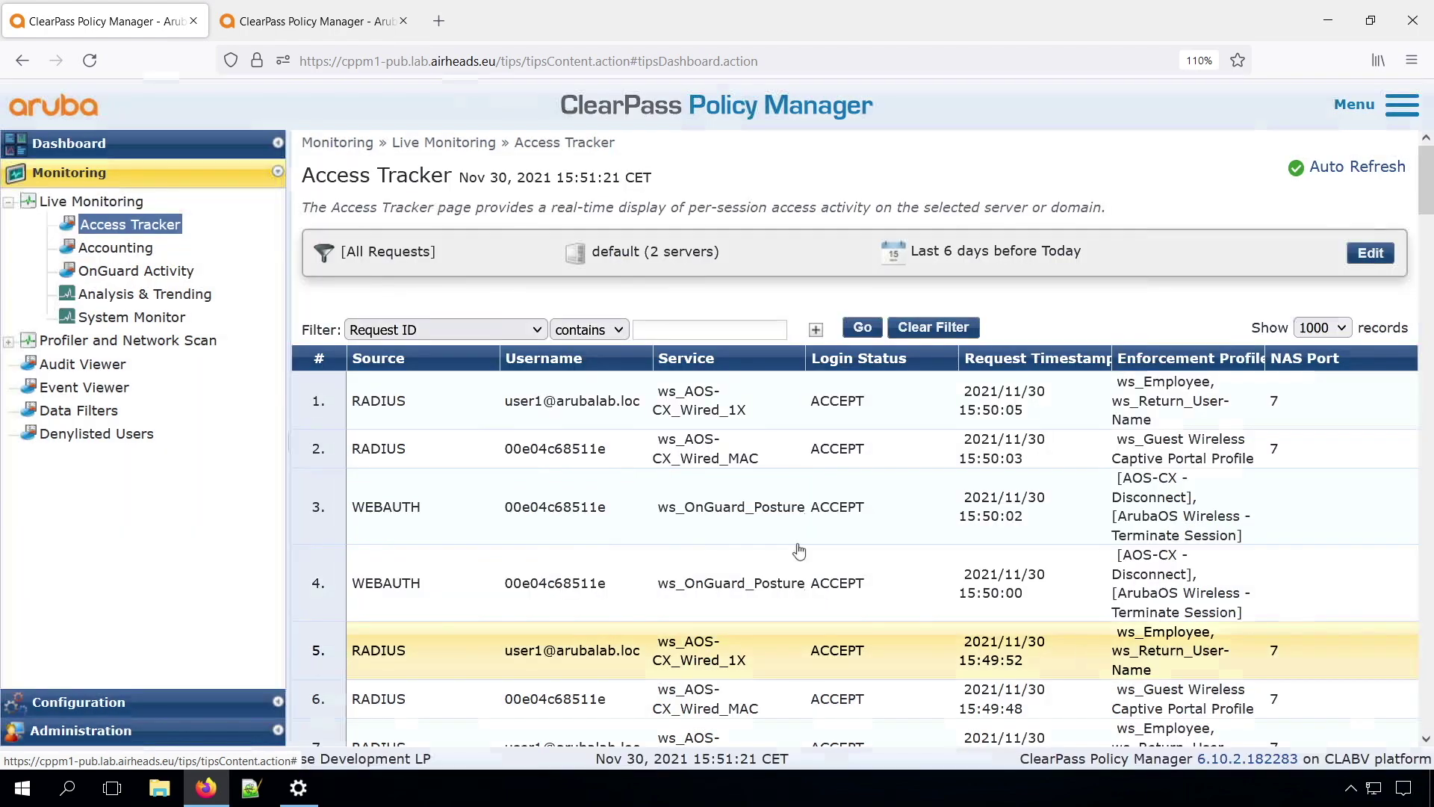
Check the latest wired 802.1X request shows UNKNOWN posture, then return to Services
click(561, 402)
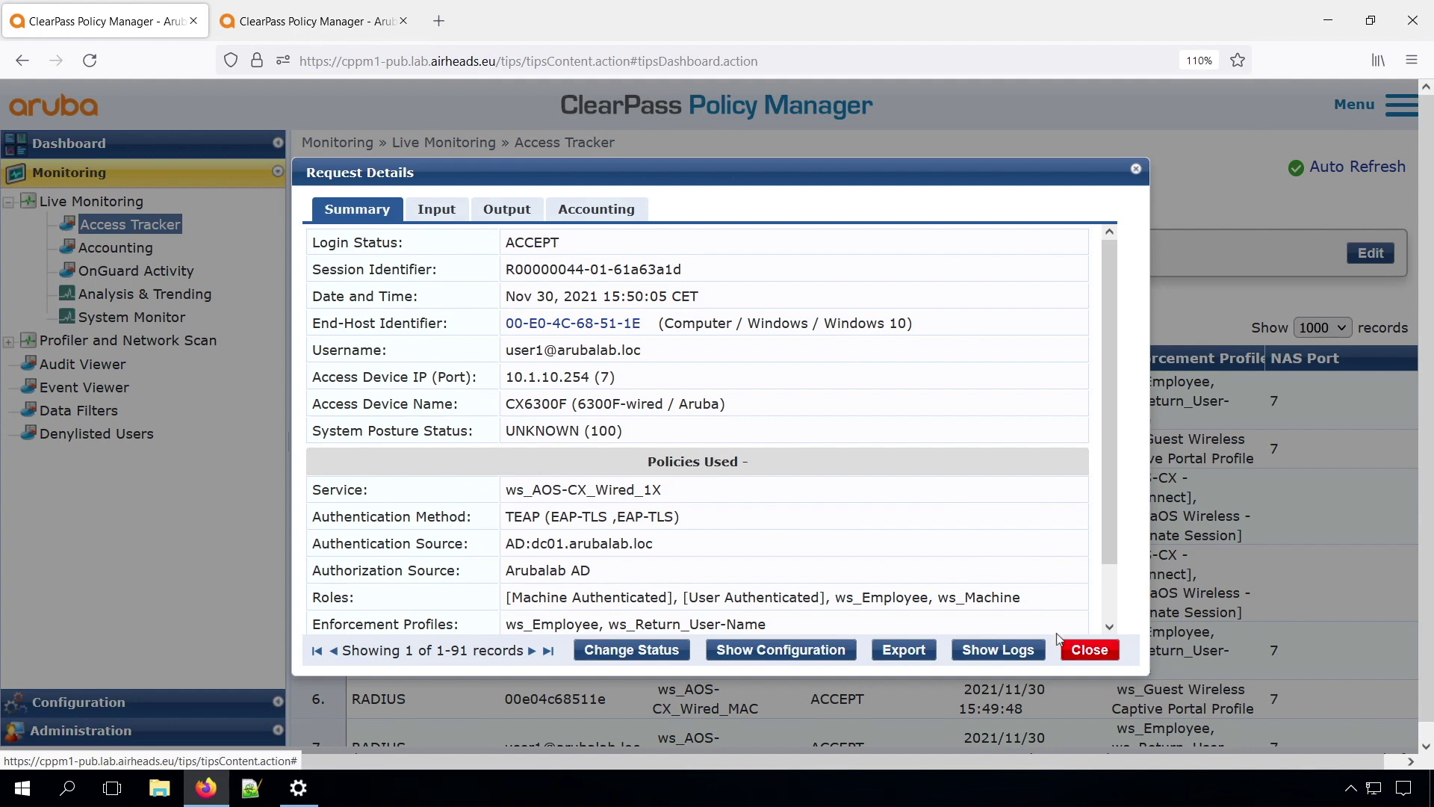
click(1079, 649)
click(90, 704)
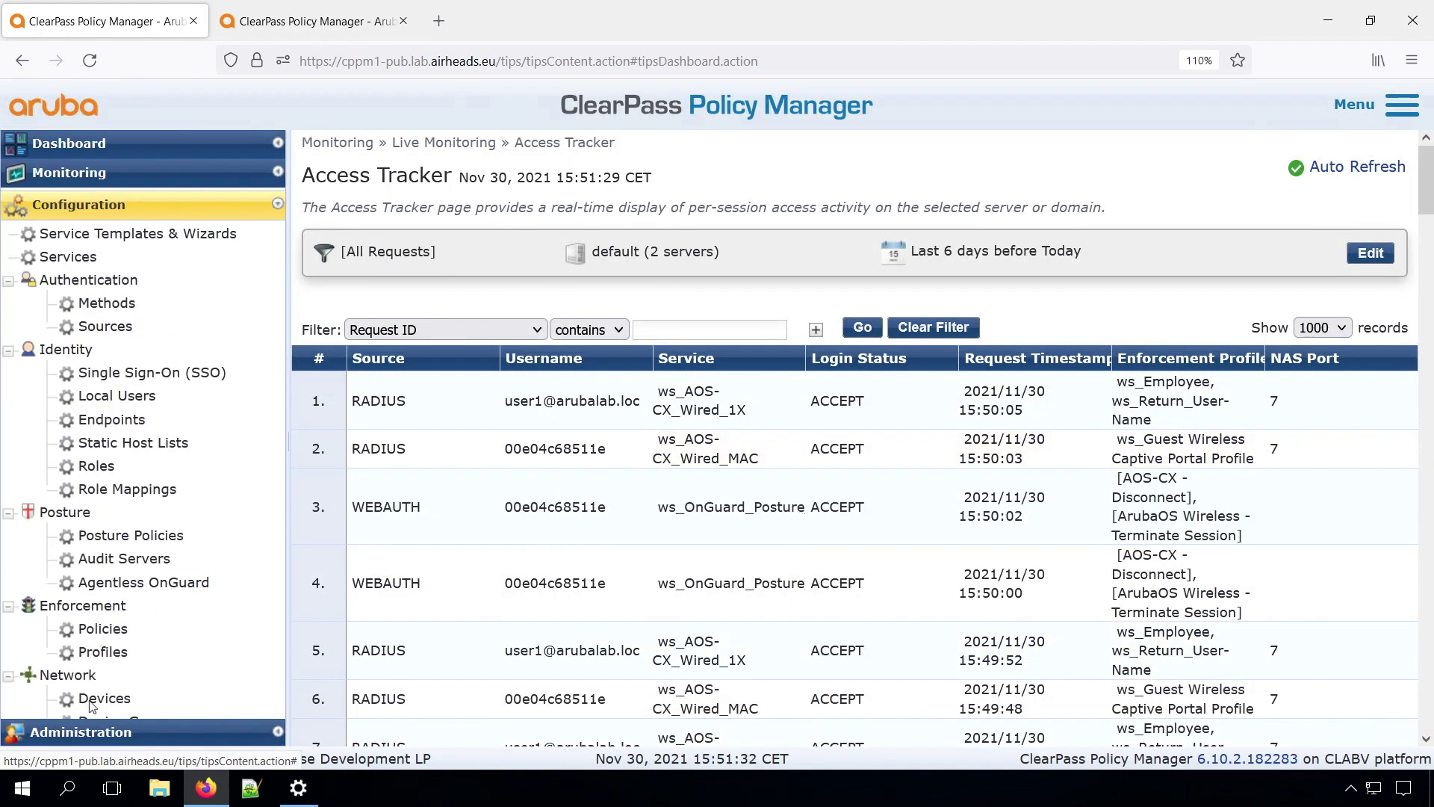
click(69, 254)
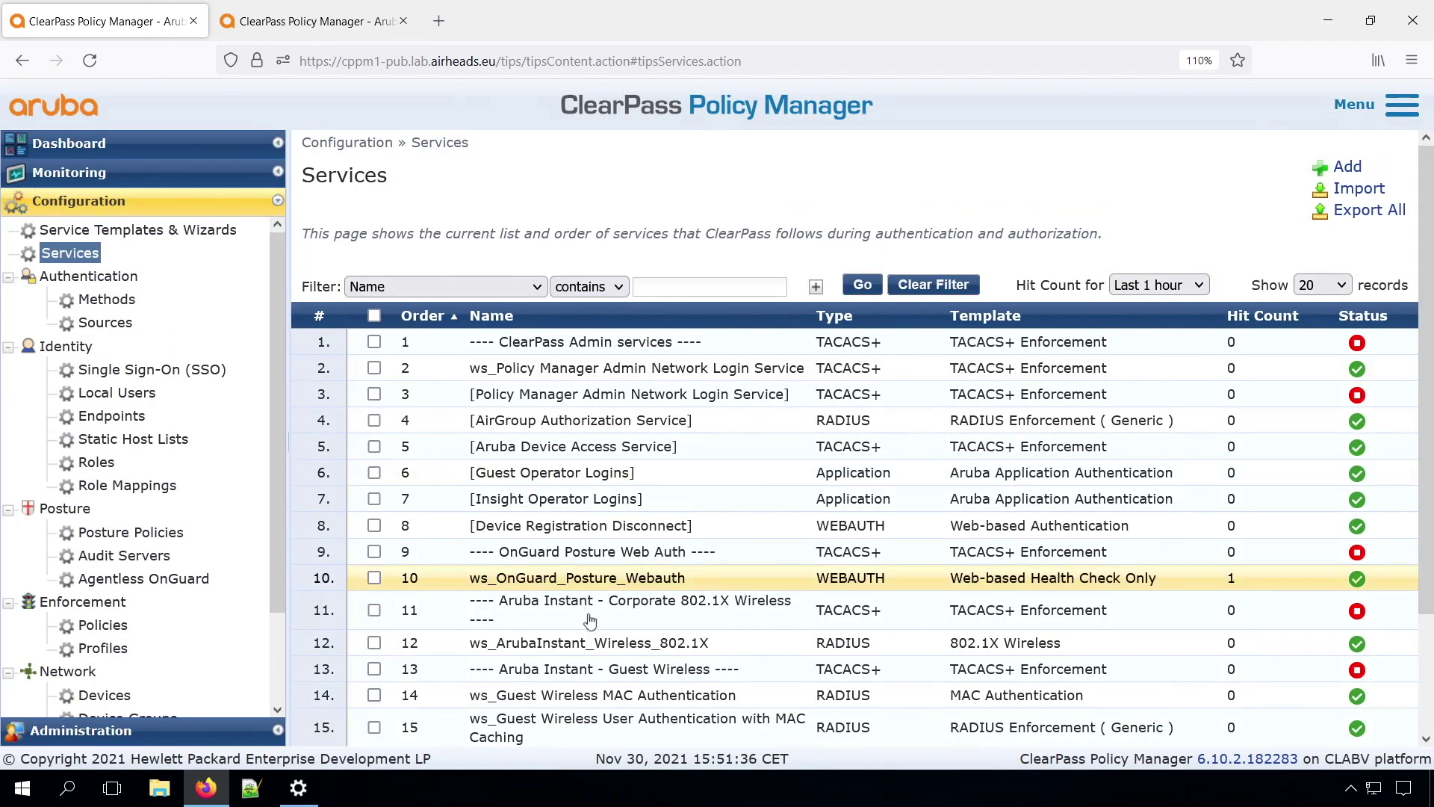
Tick 'Use cached Roles and Posture attributes' on ws_AOS-CX_Wired_1X's Enforcement tab and save
scroll(584, 647, down, 3)
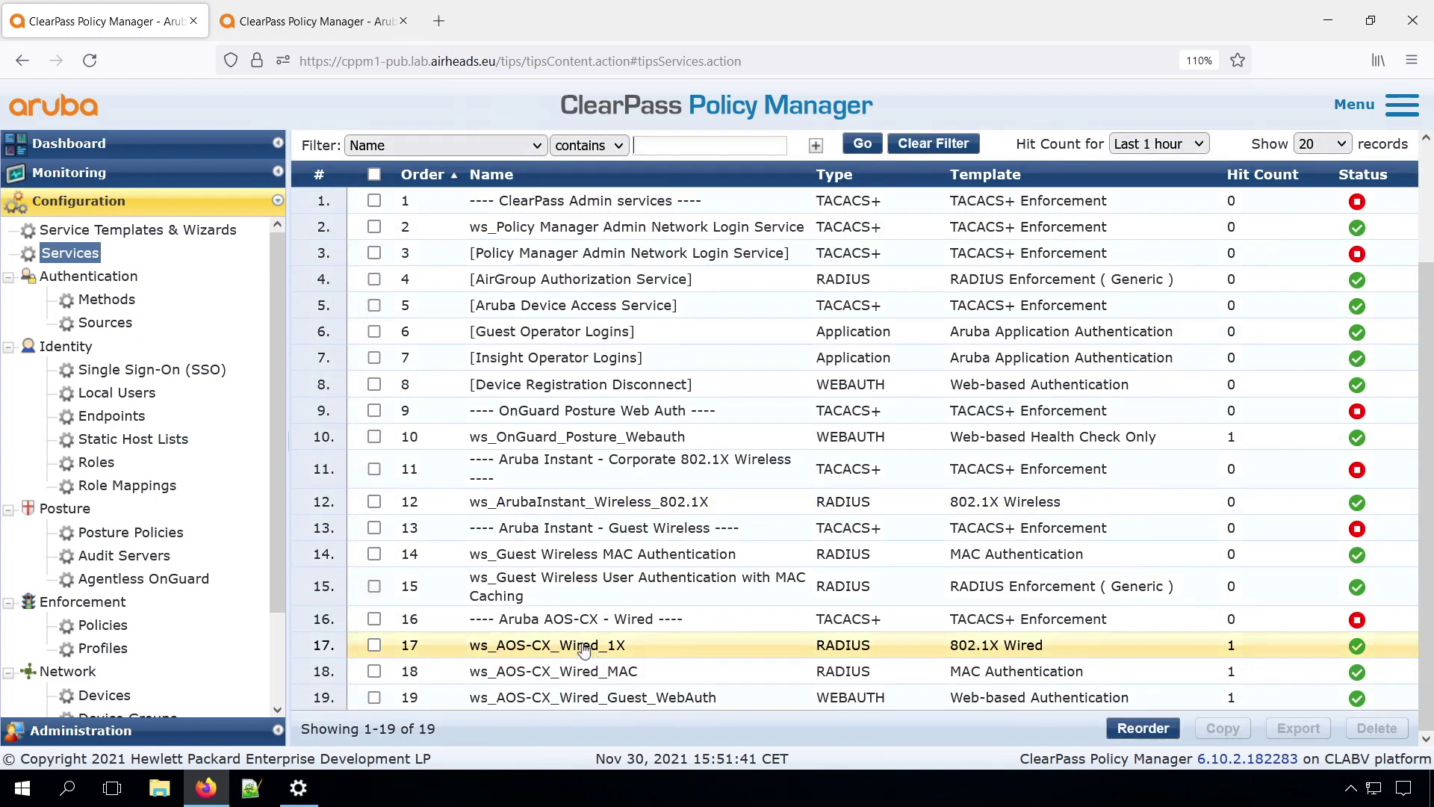
click(584, 644)
click(432, 210)
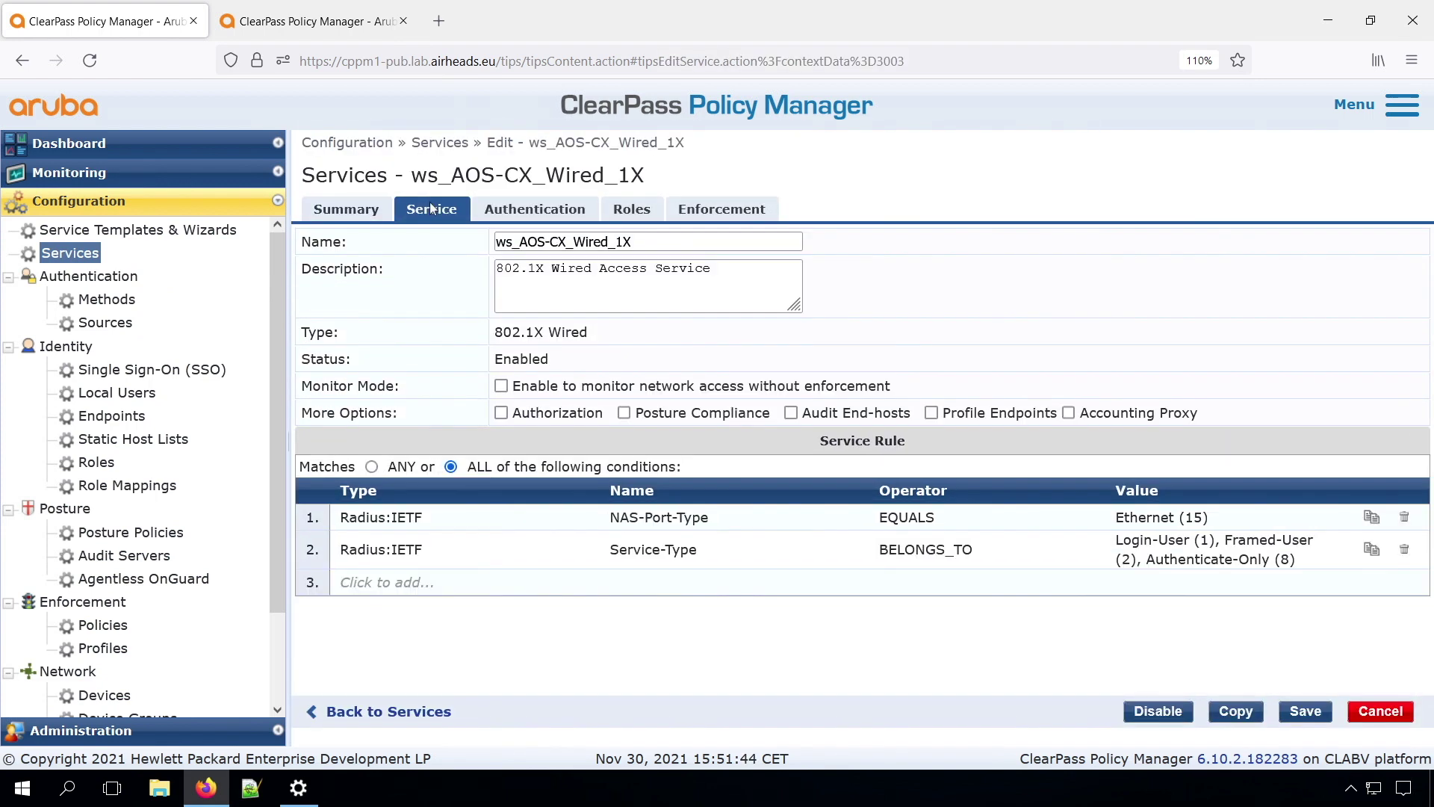
click(707, 212)
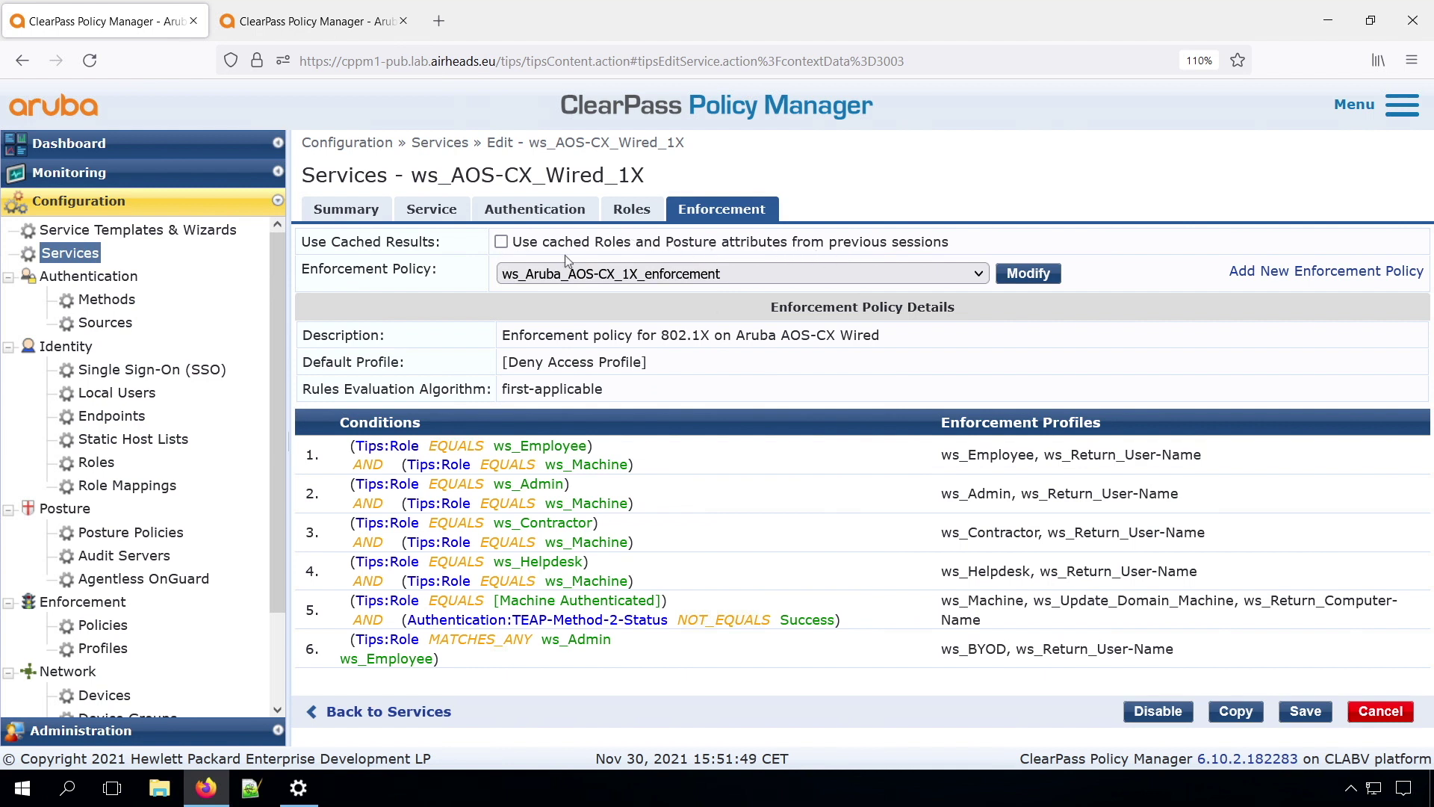
click(502, 242)
click(1309, 714)
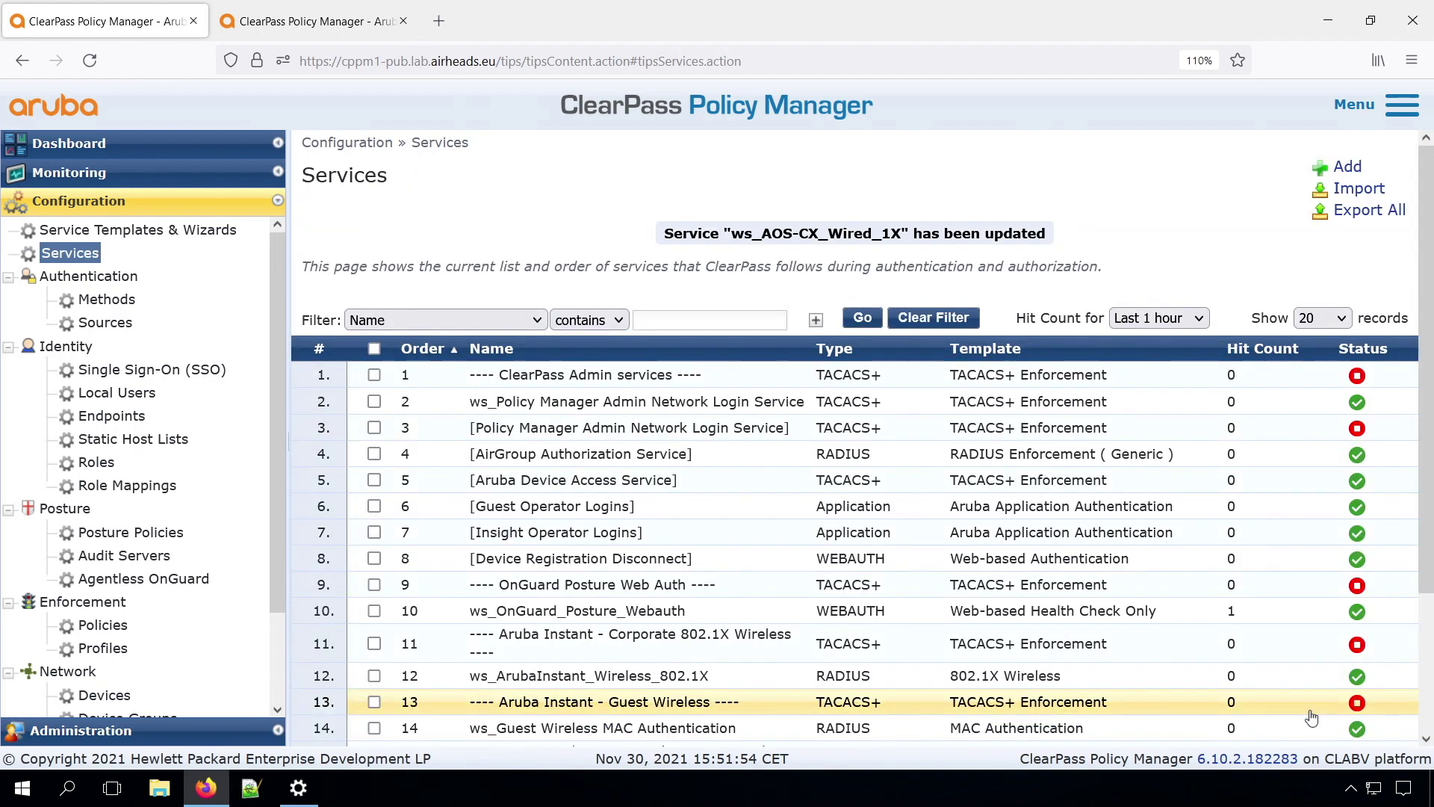
click(69, 172)
Retry the OnGuard health check and open the newest ws_AOS-CX_Wired_1X request in Access Tracker
click(123, 224)
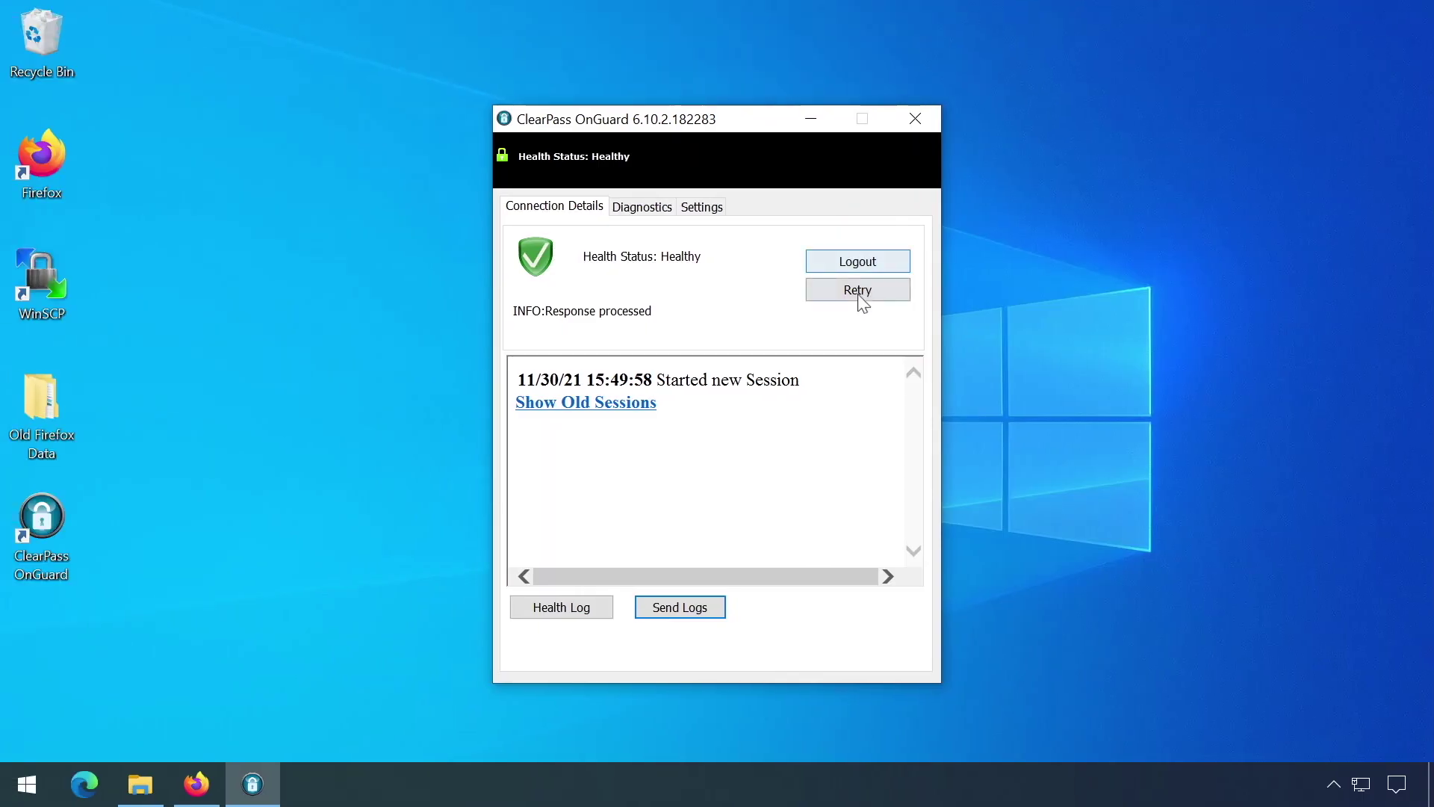
click(860, 295)
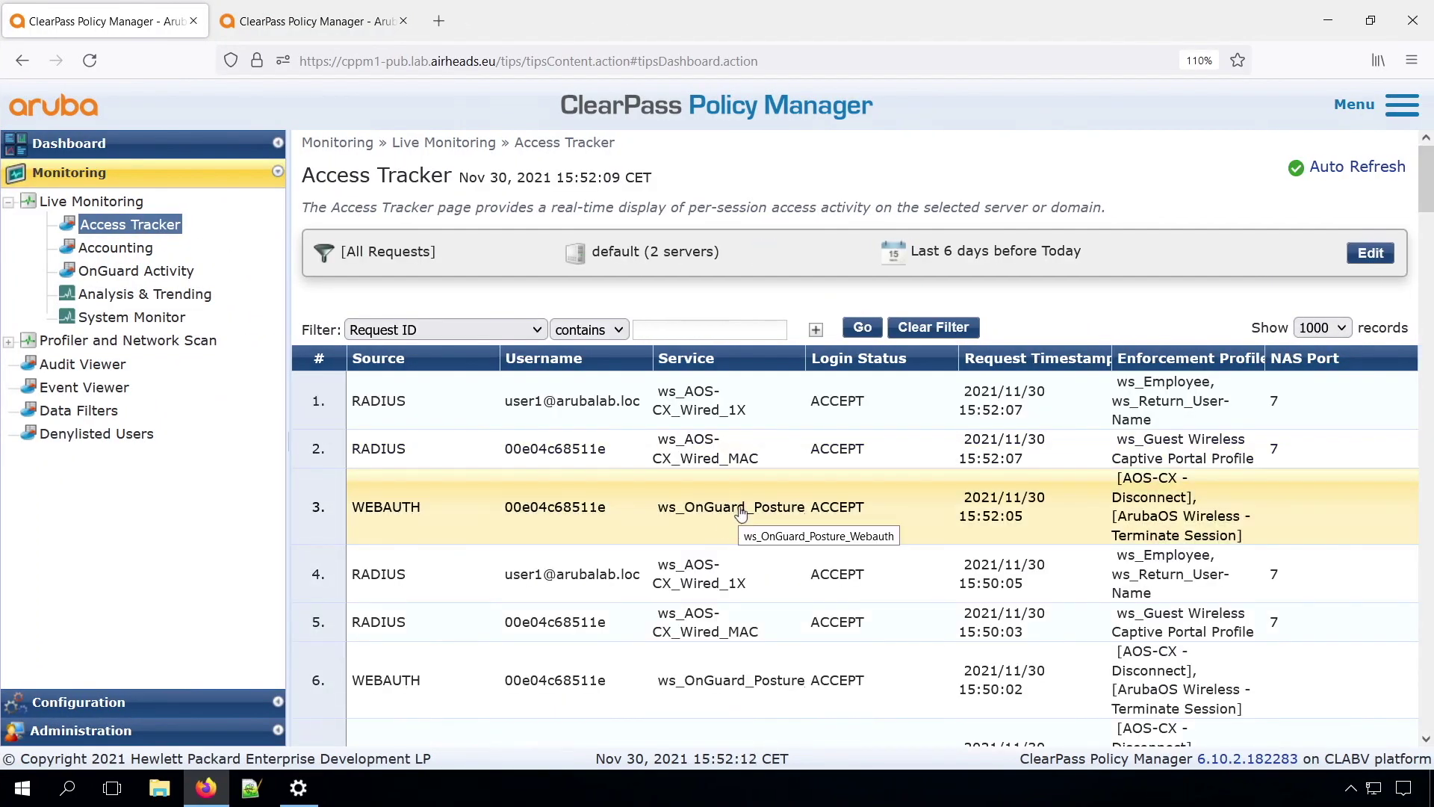
click(598, 410)
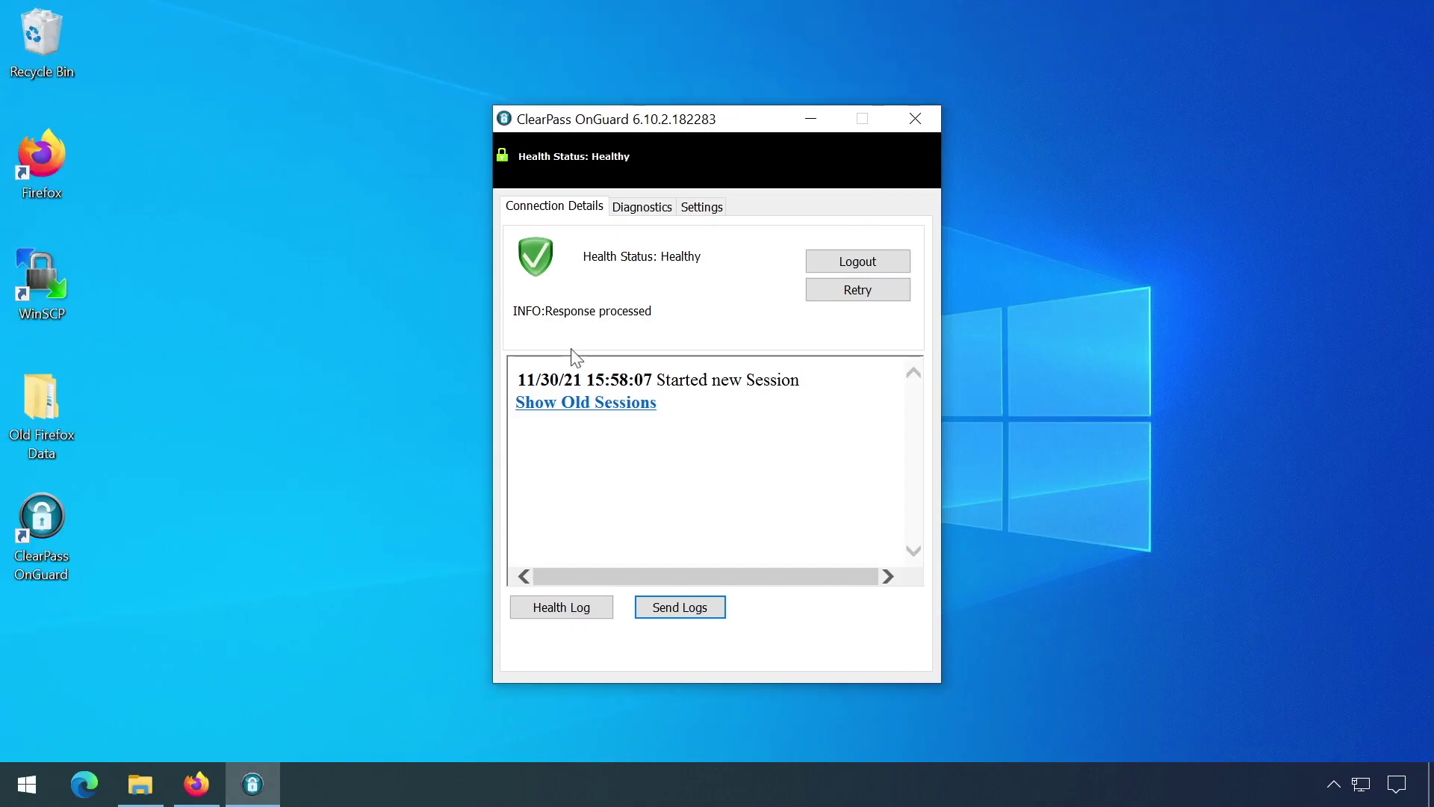
Launch Notepad from the Start search, then Retry the OnGuard health check
click(26, 780)
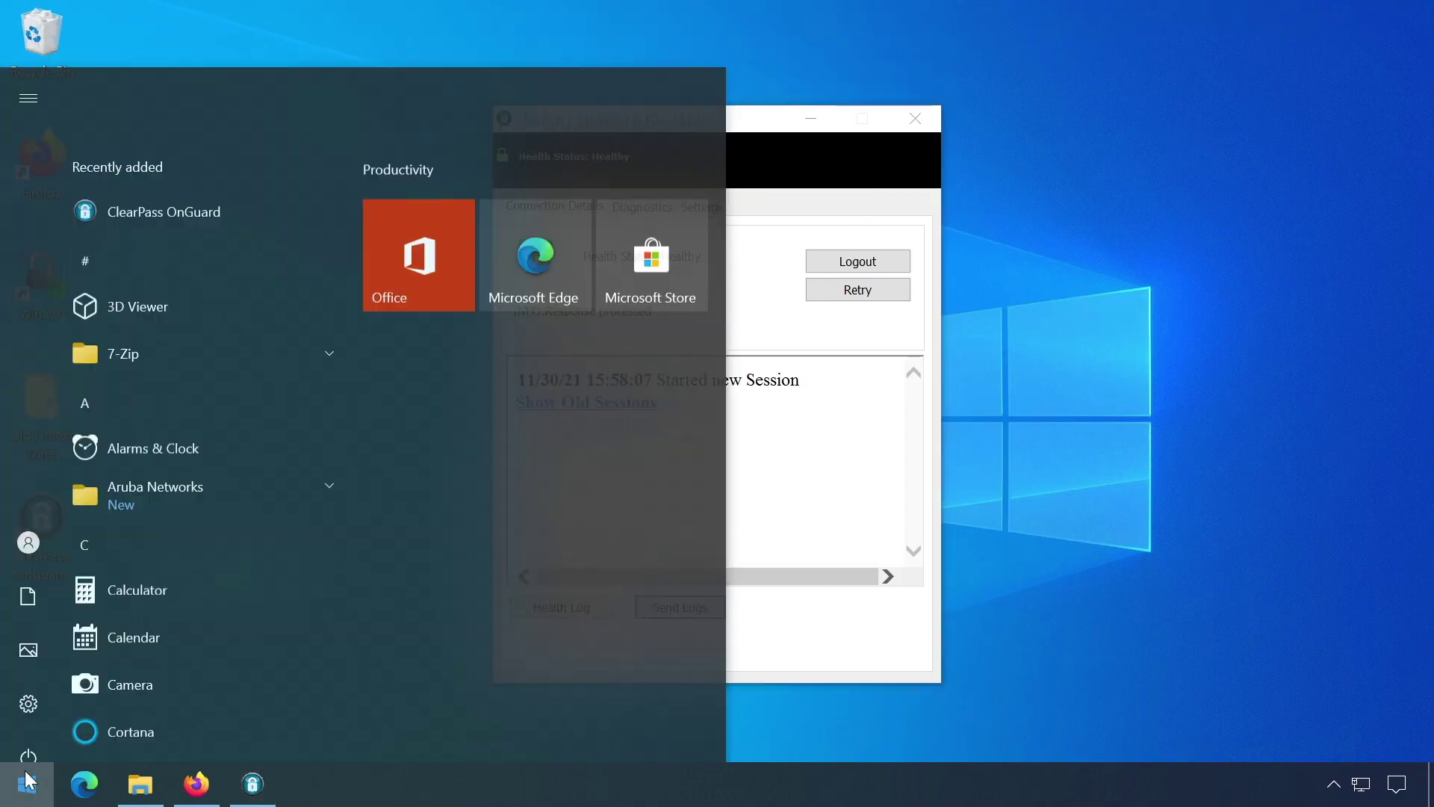
text(not)
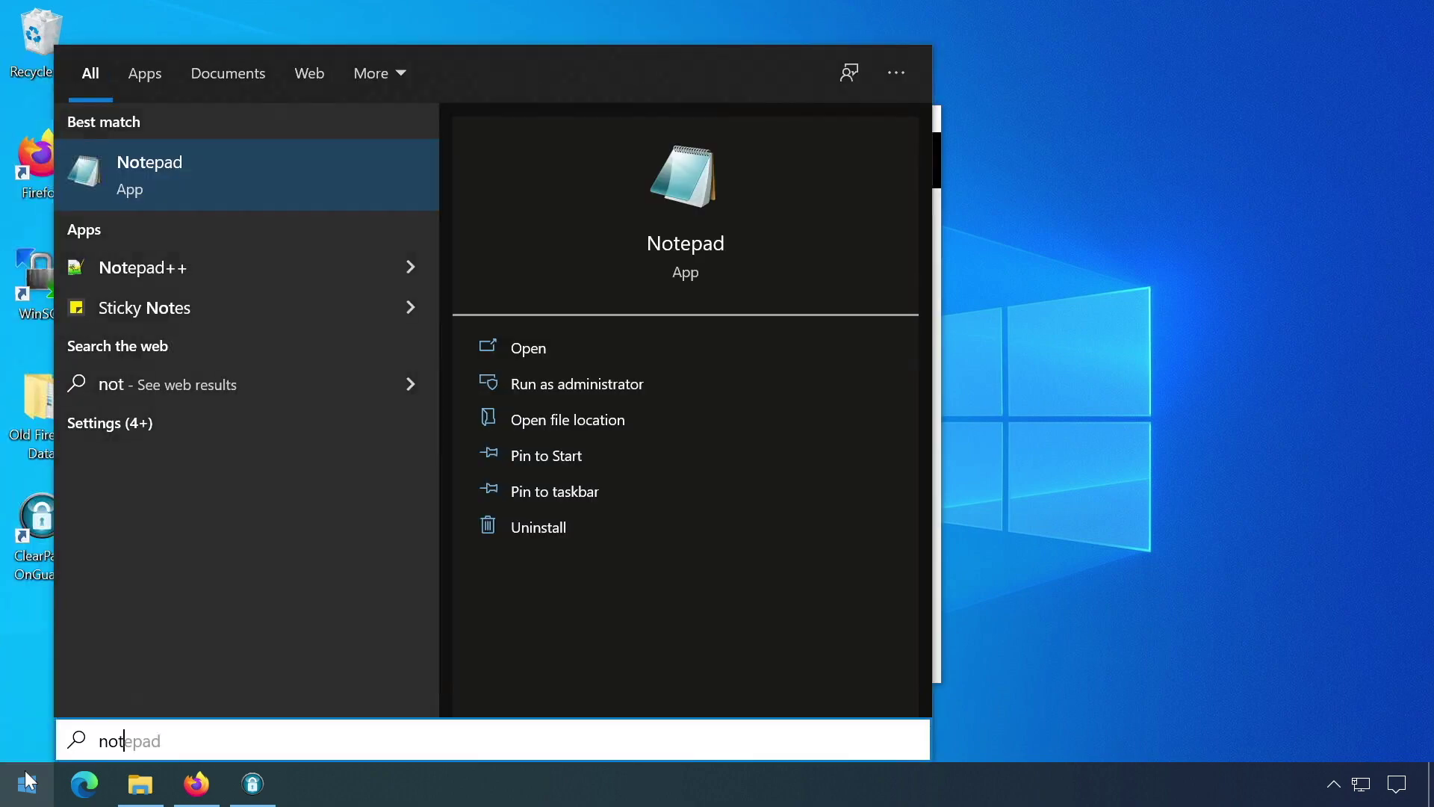
key(Return)
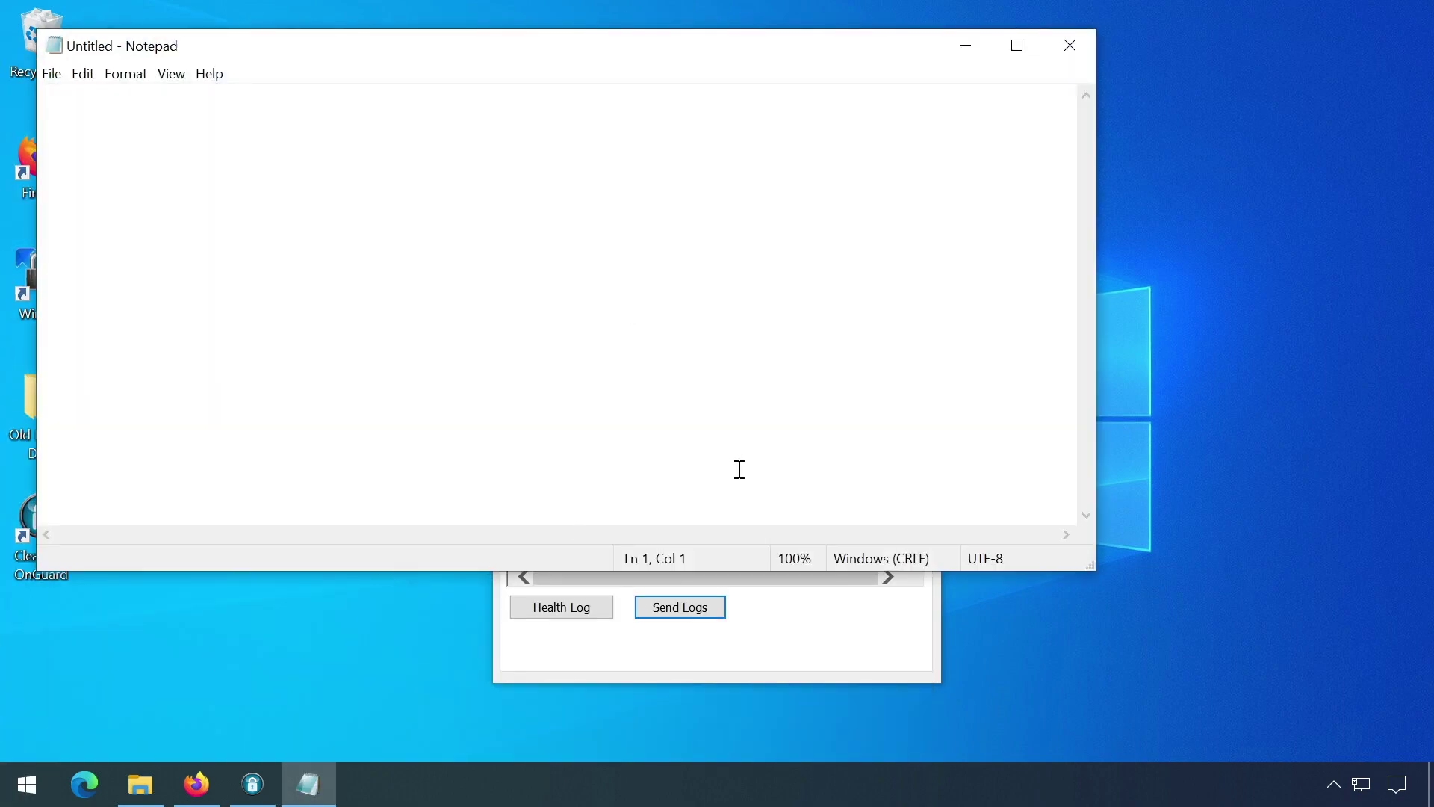
click(866, 628)
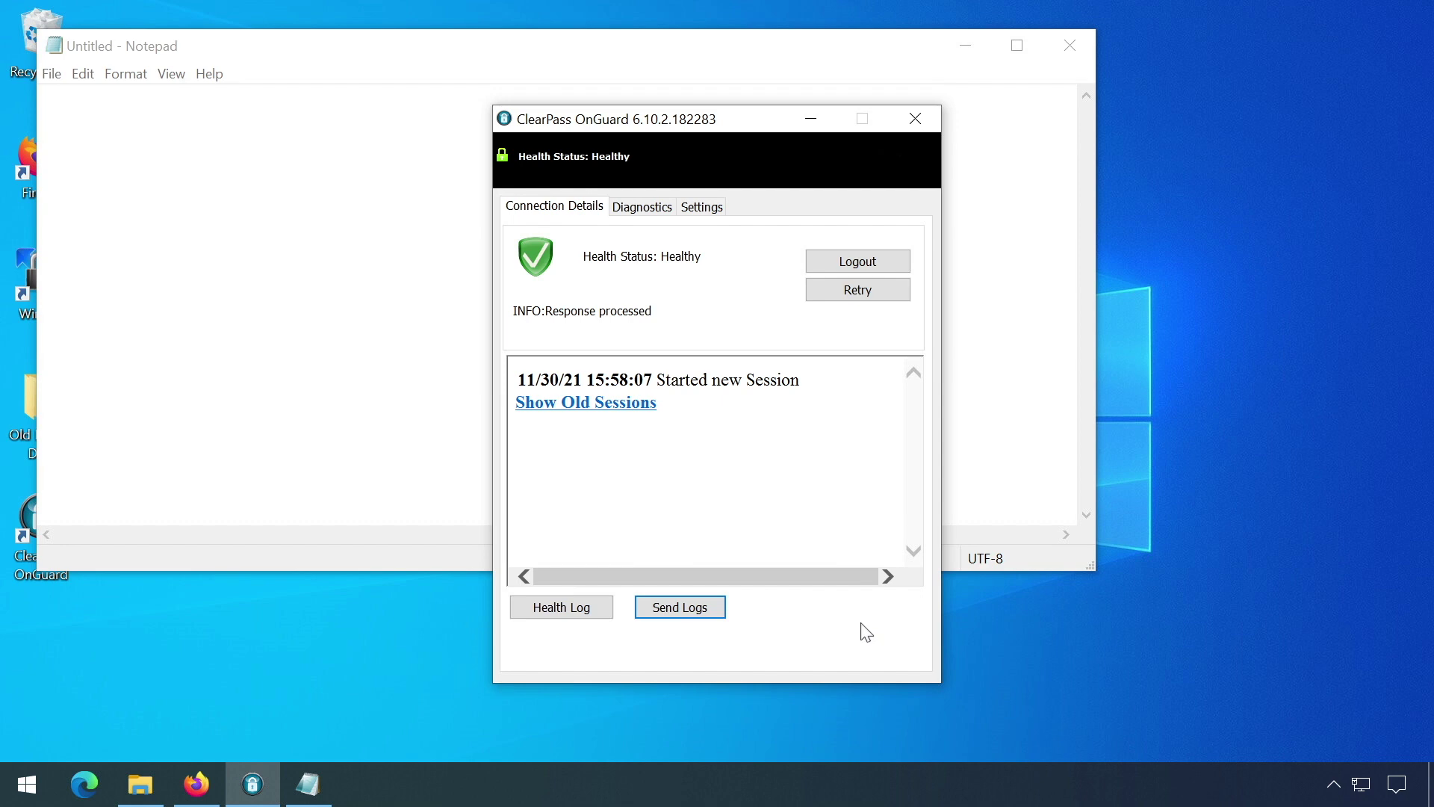
click(856, 291)
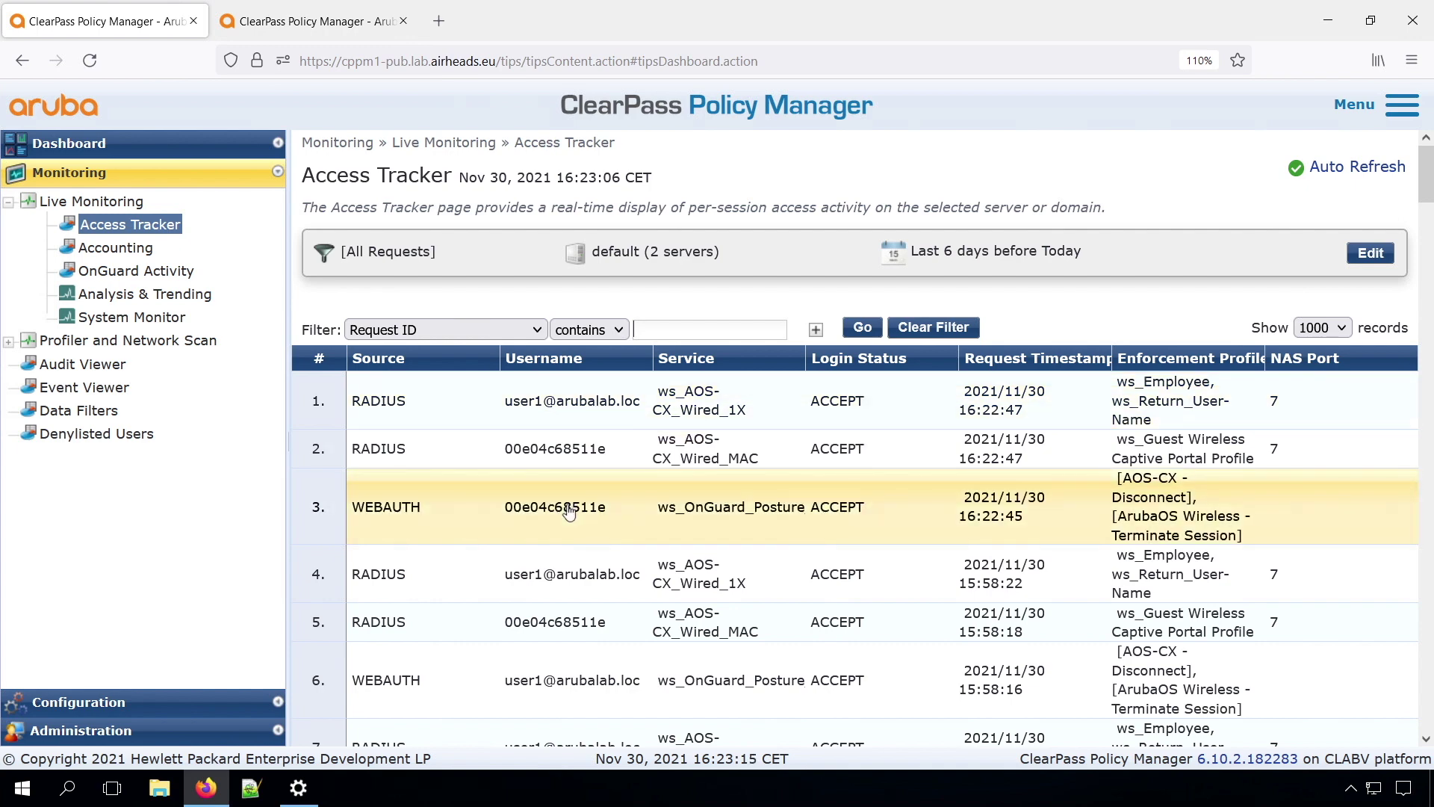
Check the latest WEBAUTH and ws_AOS-CX_Wired_1X request details for INFECTED (30) posture
click(570, 511)
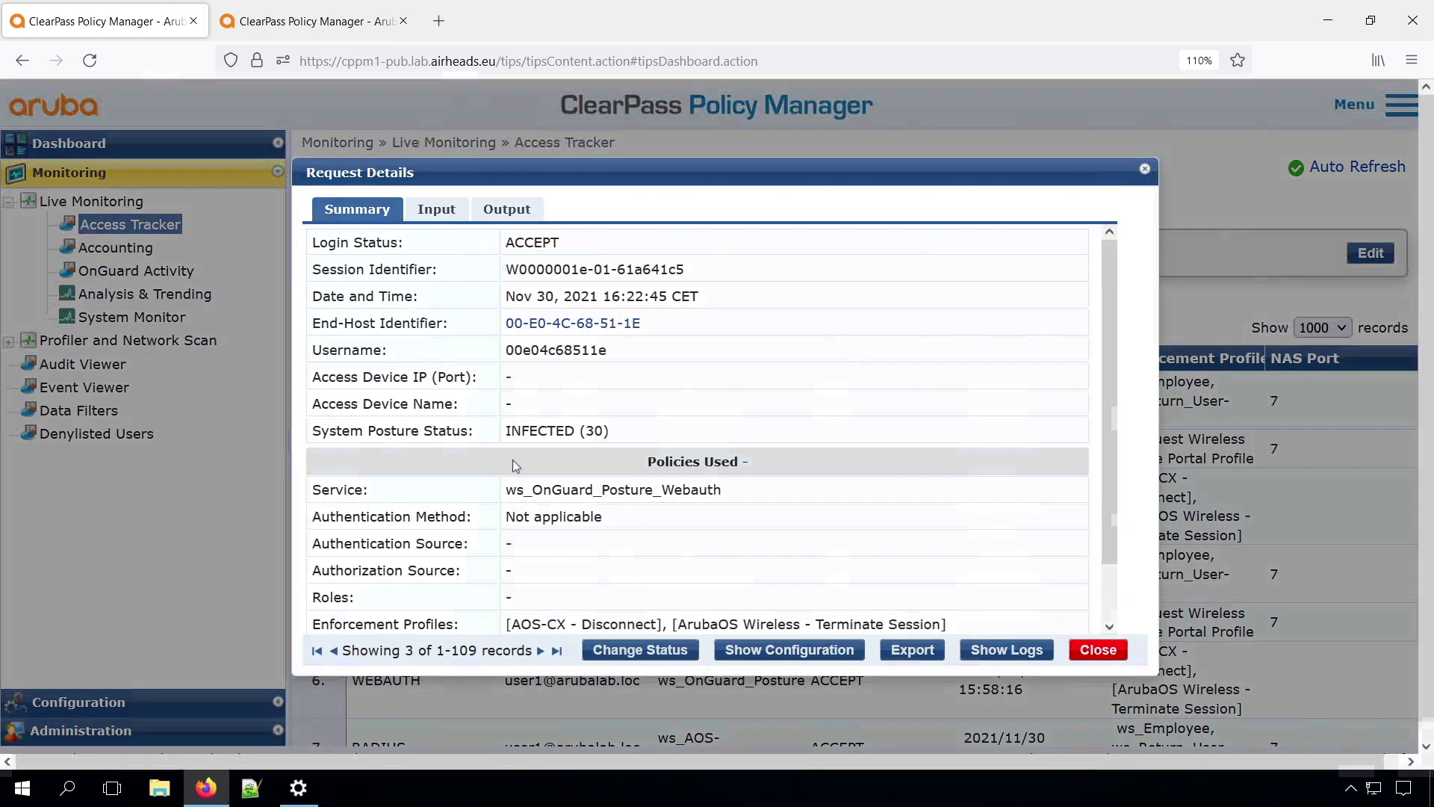
click(1098, 649)
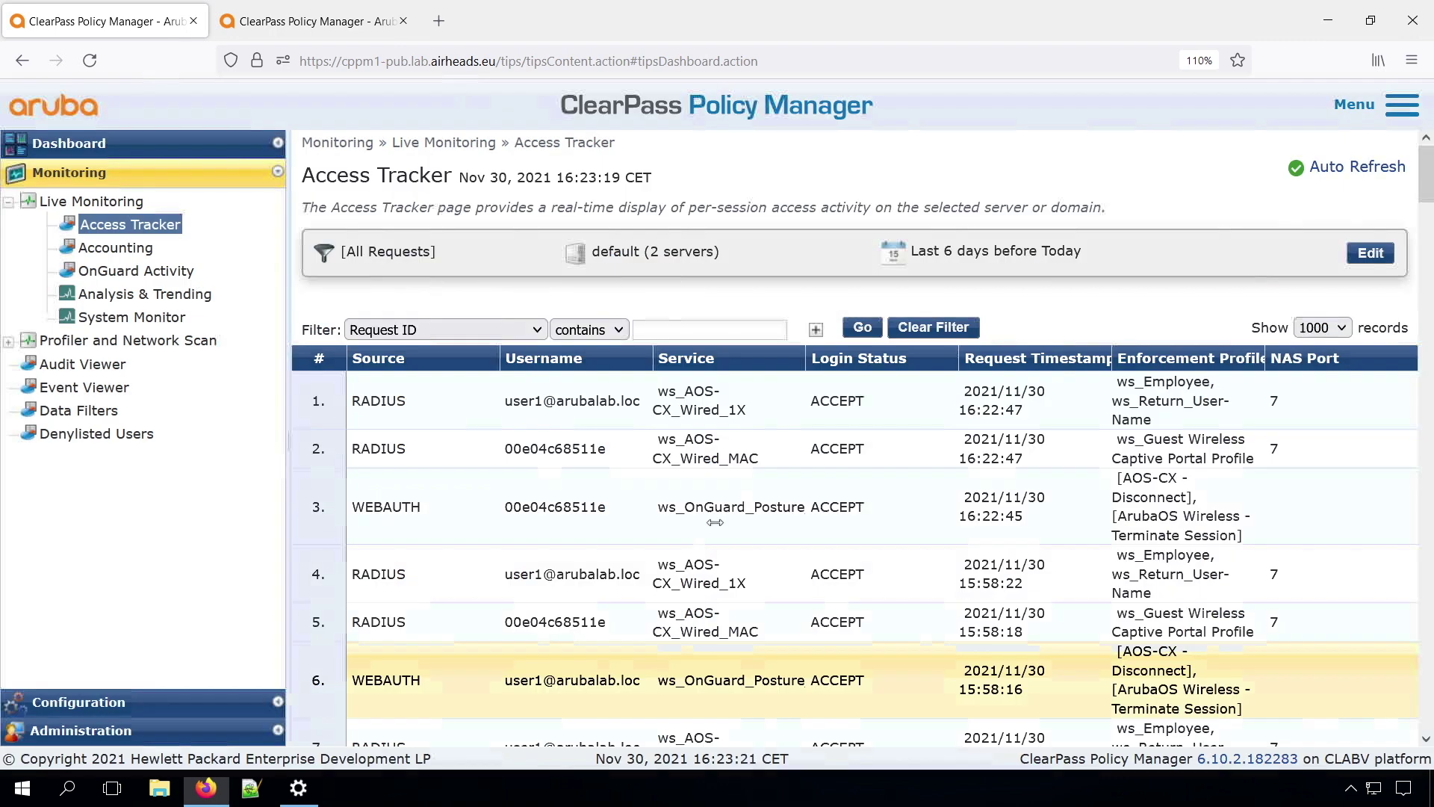
click(550, 400)
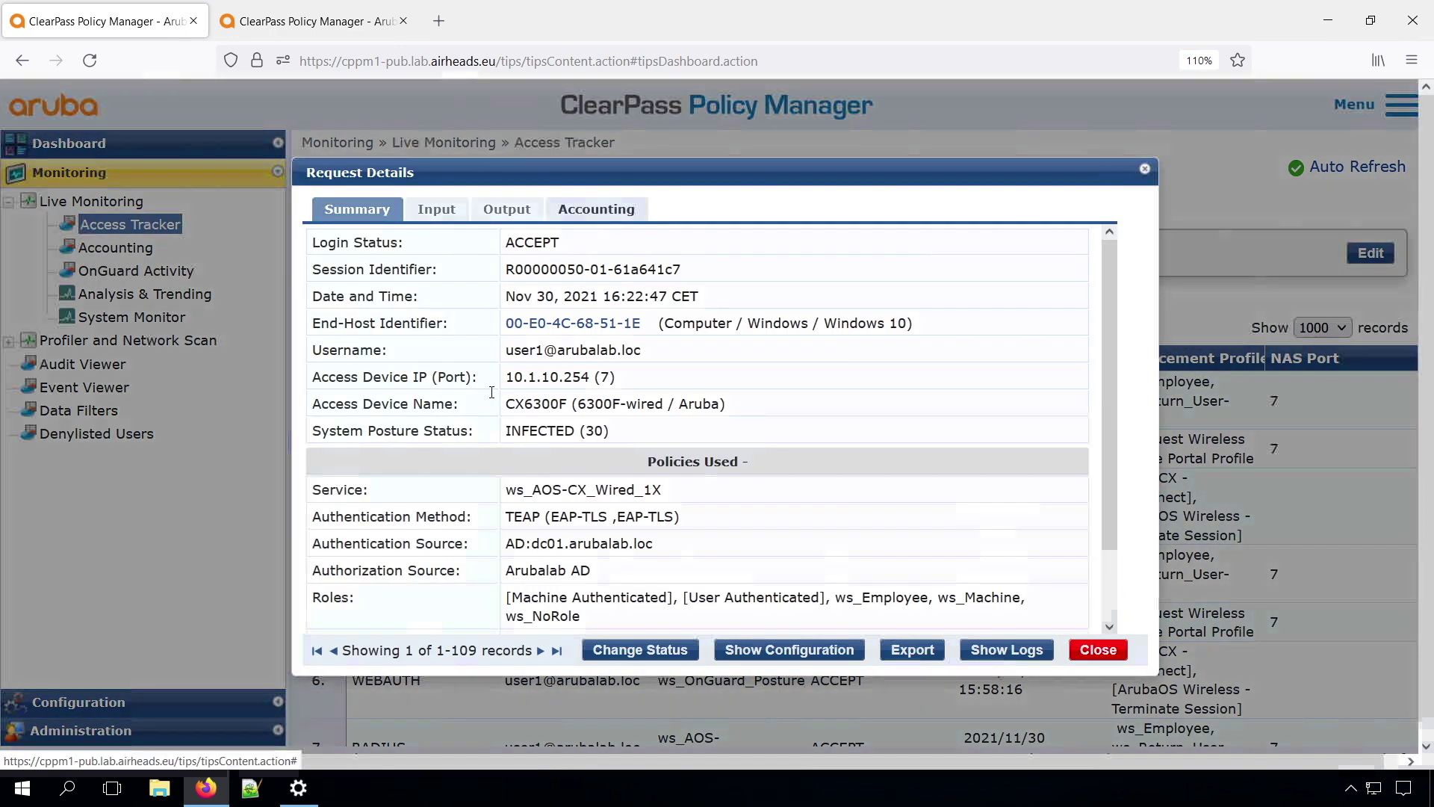